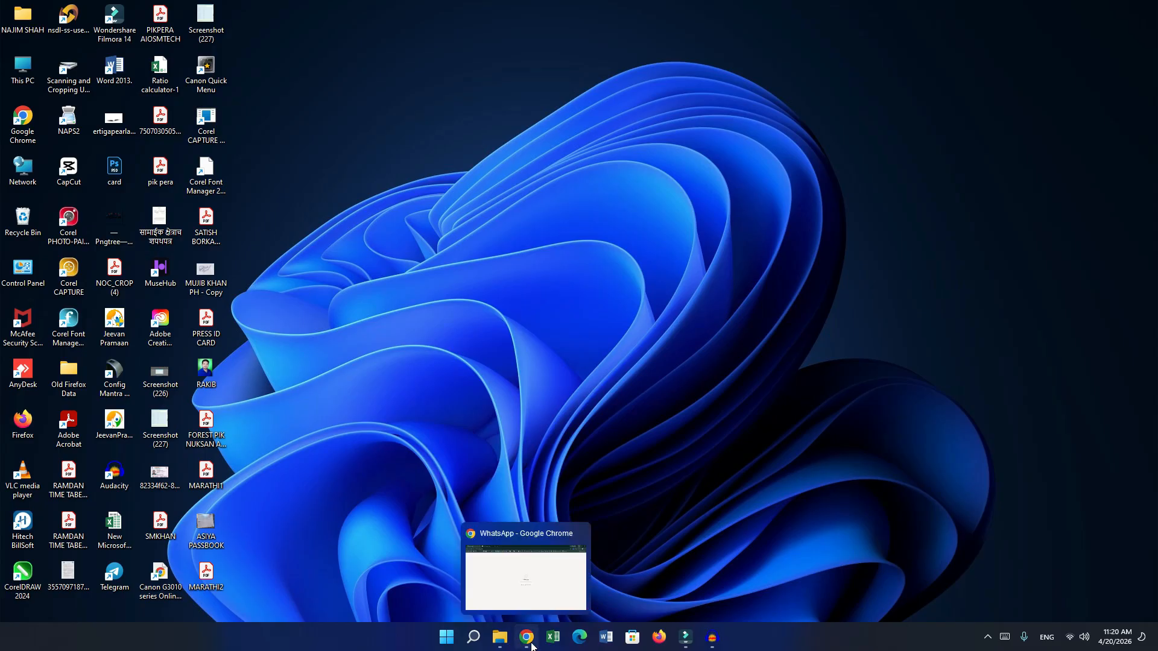
Search Google for 'fyjc' in a new Chrome tab and open the MahaFYJC admissions site.
click(531, 645)
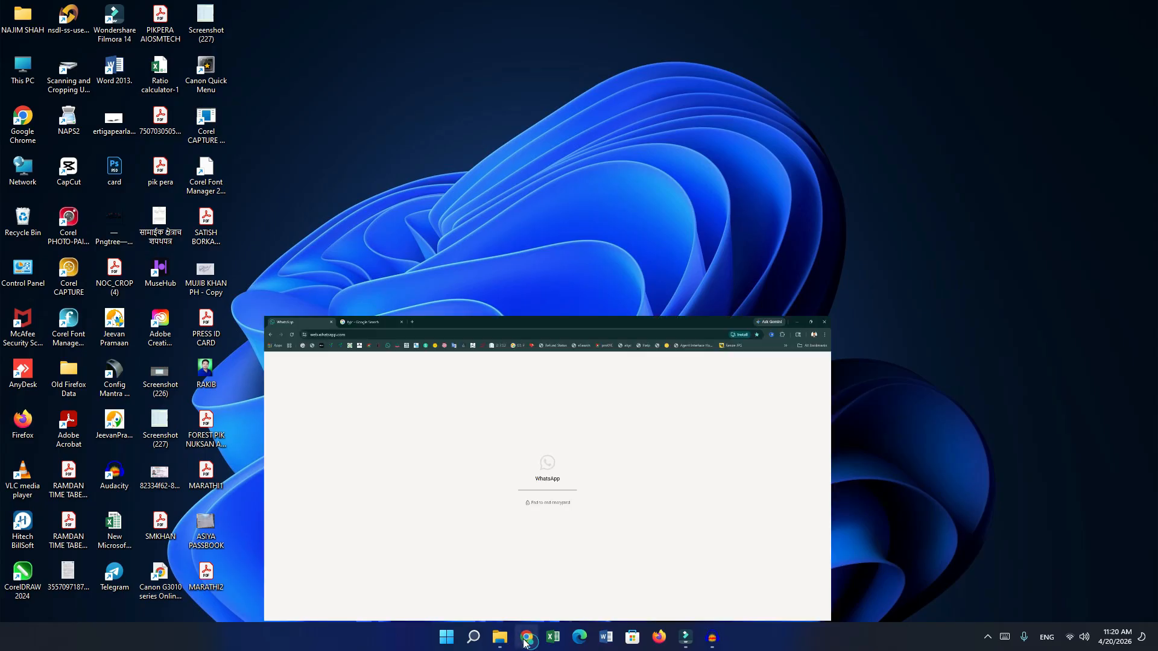
click(190, 7)
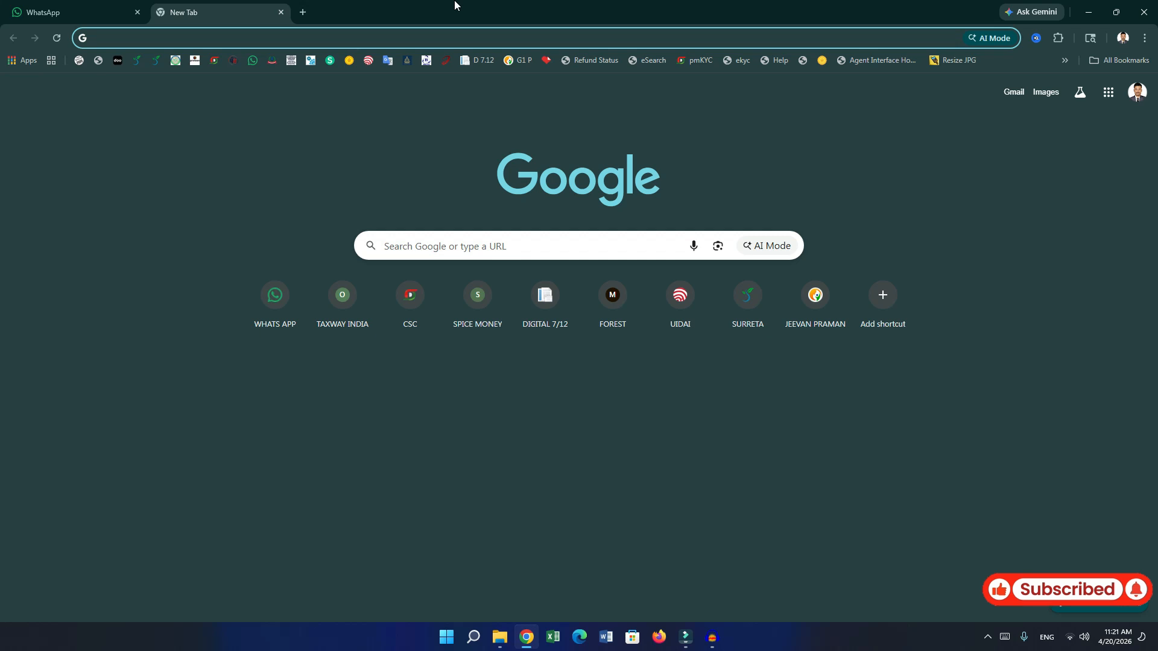
text(fyjc)
key(Return)
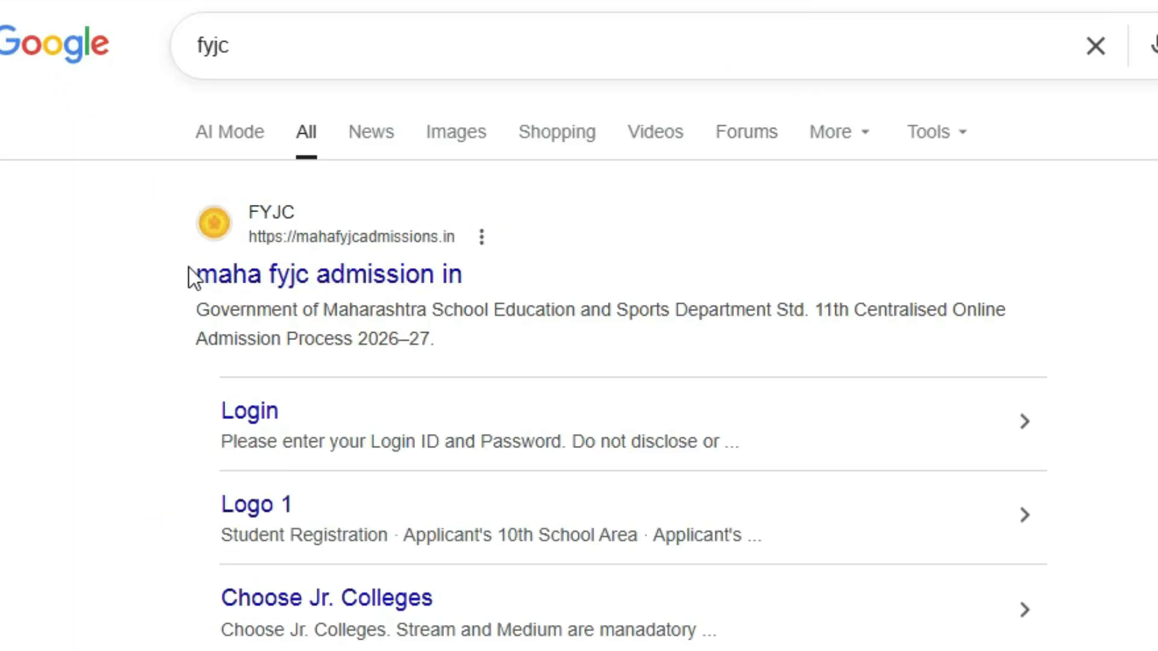
click(238, 272)
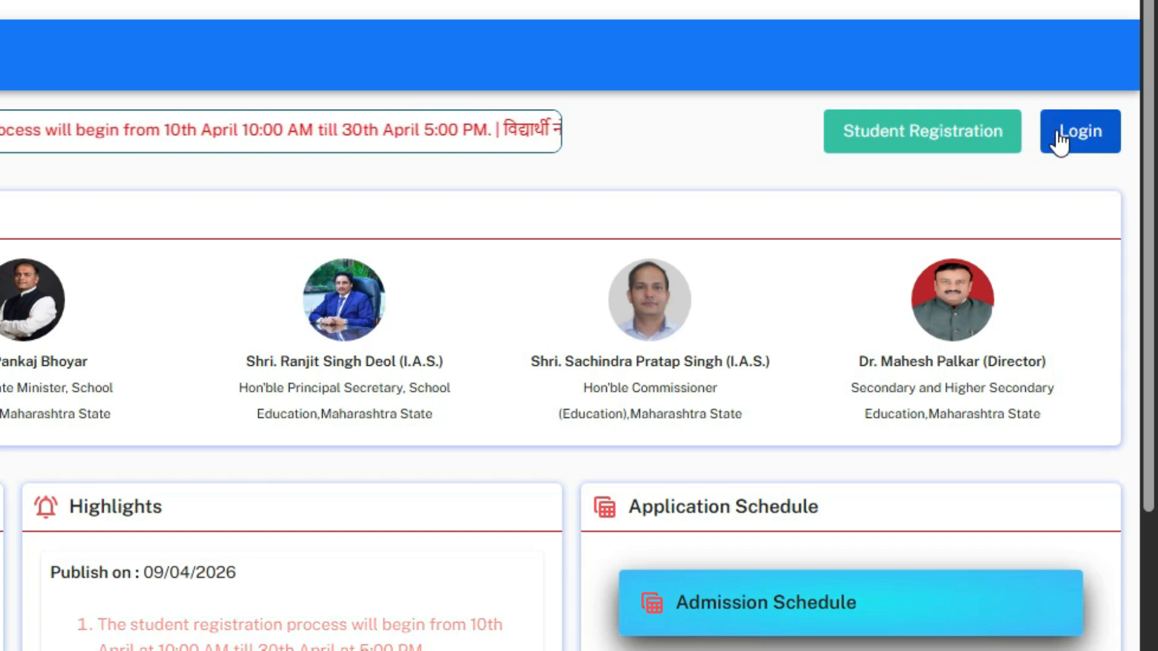
Open the student registration form and set the 10th school area to Within Maharashtra State.
click(916, 146)
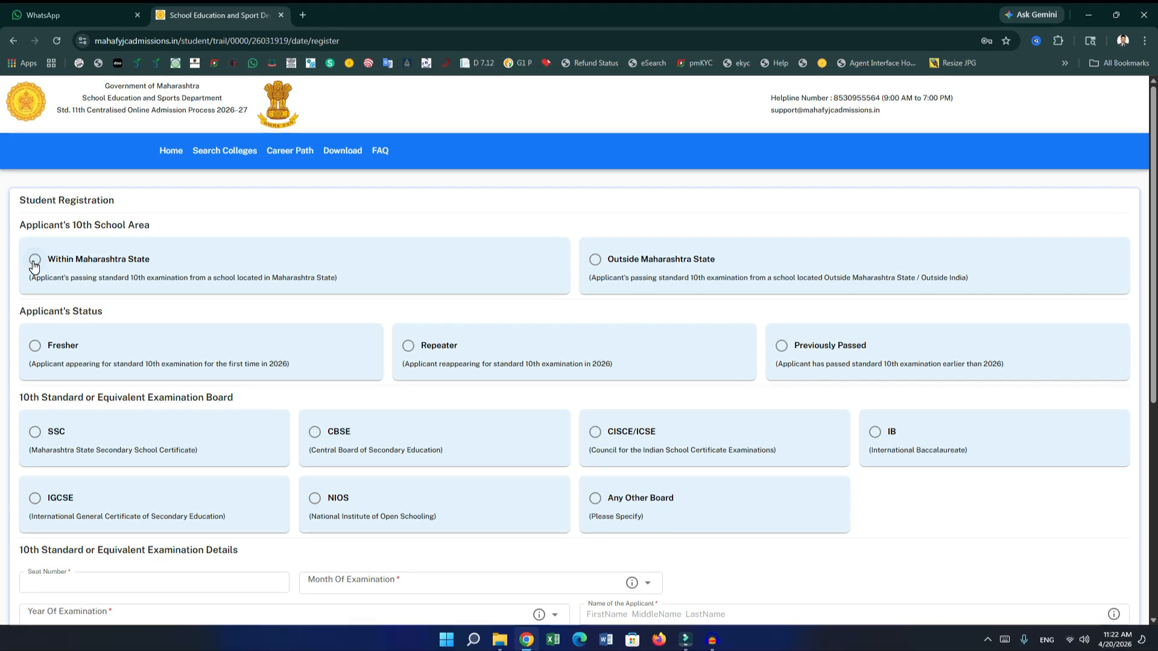
click(34, 263)
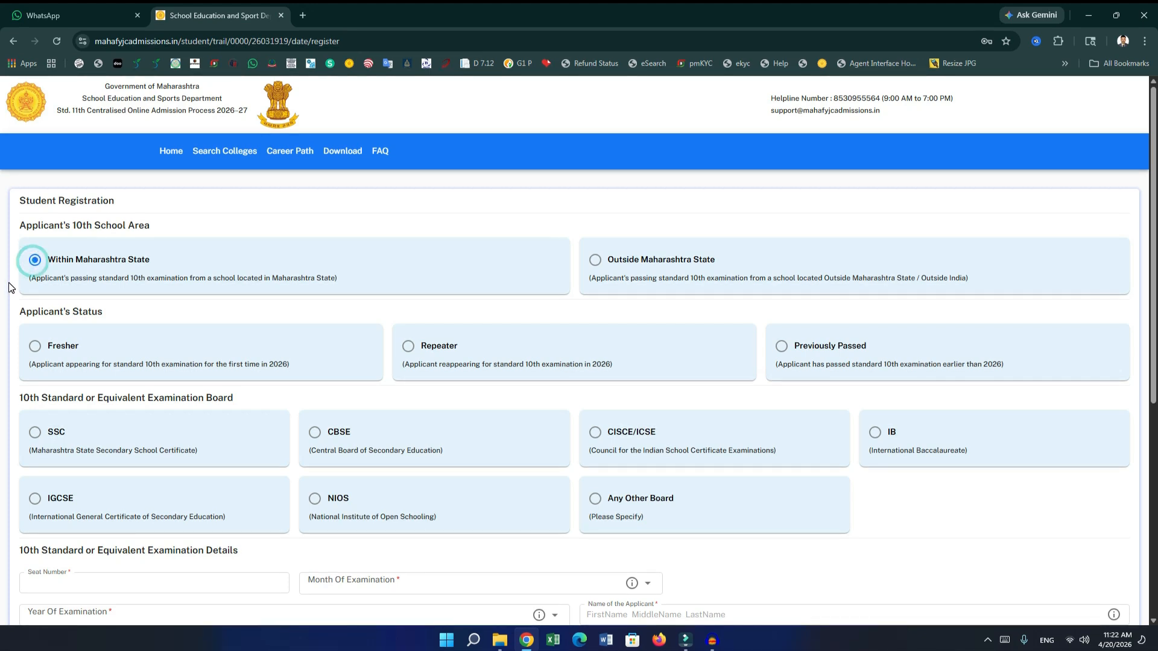
click(596, 263)
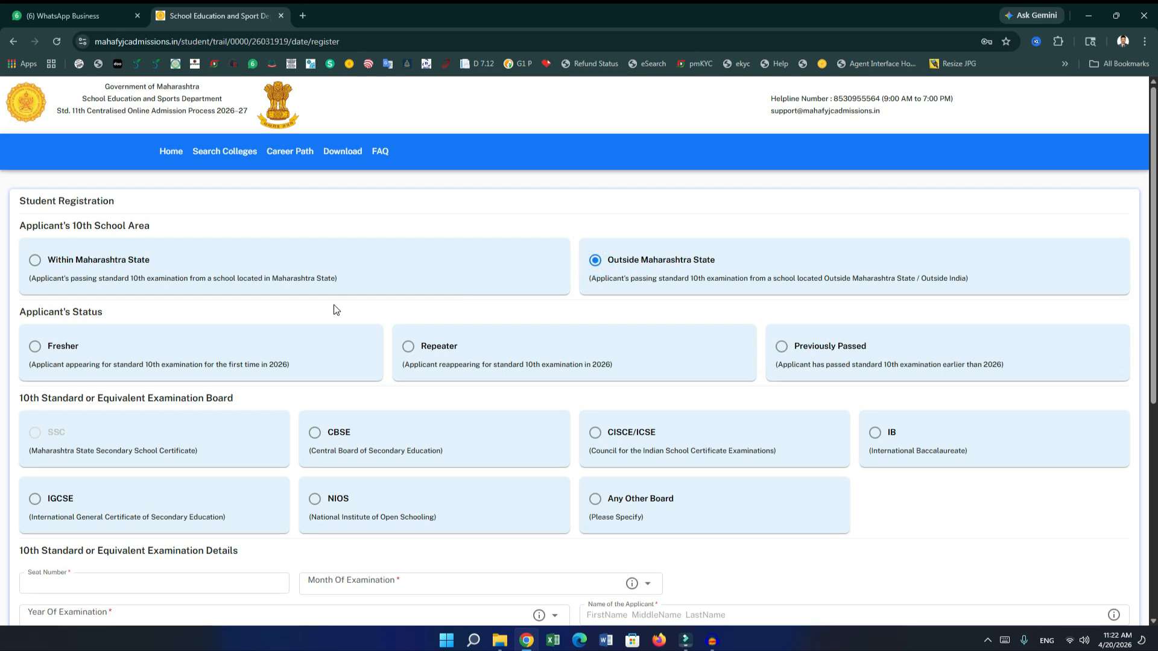
click(35, 260)
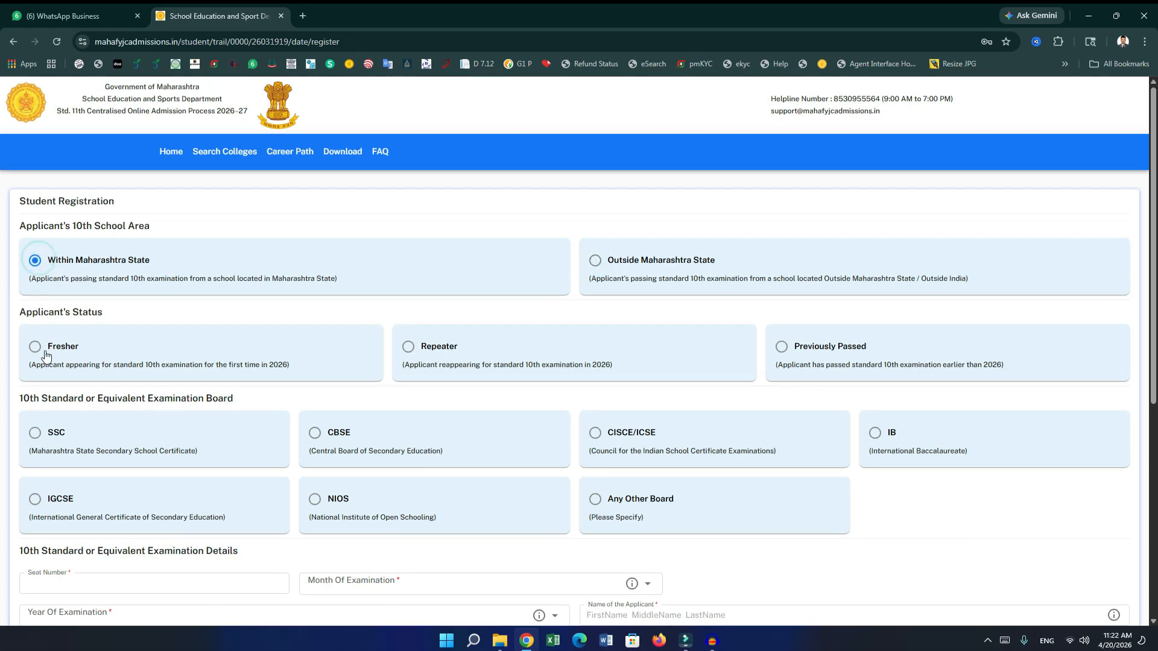
Set the applicant's status to Fresher.
scroll(114, 323, down, 2)
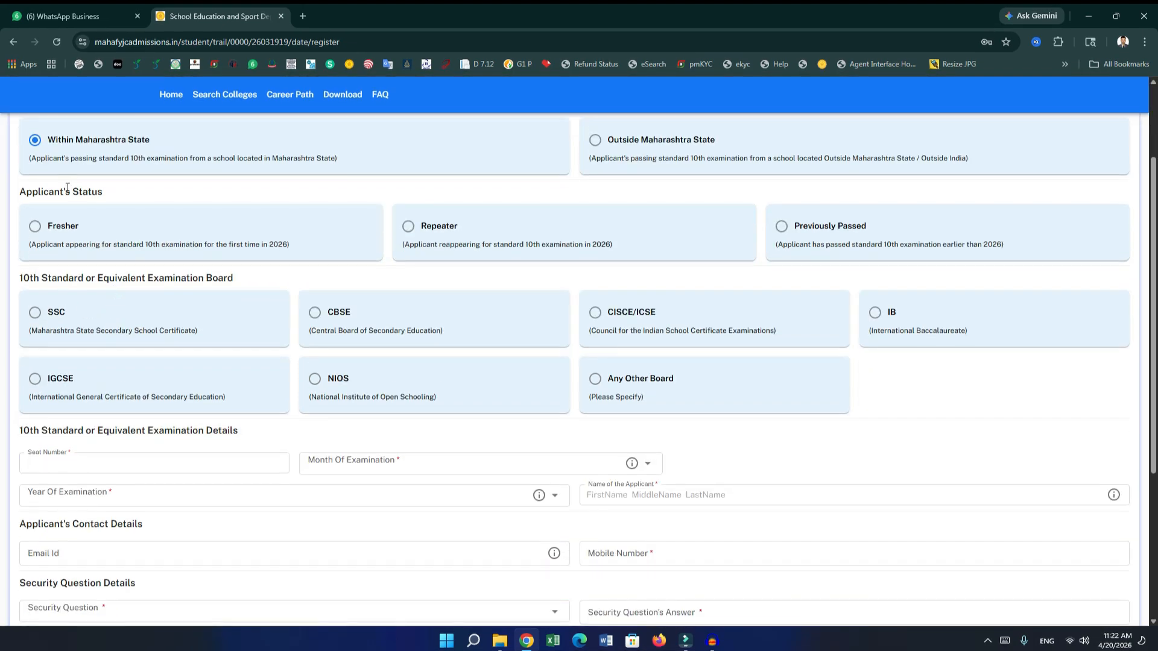
click(35, 227)
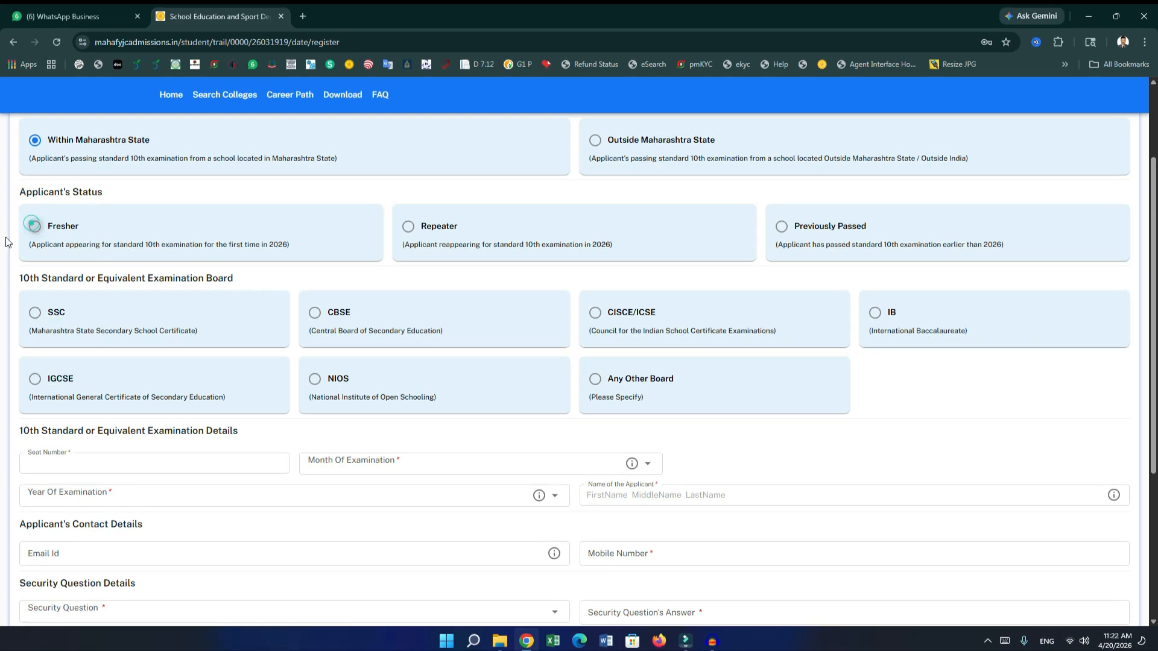
click(408, 232)
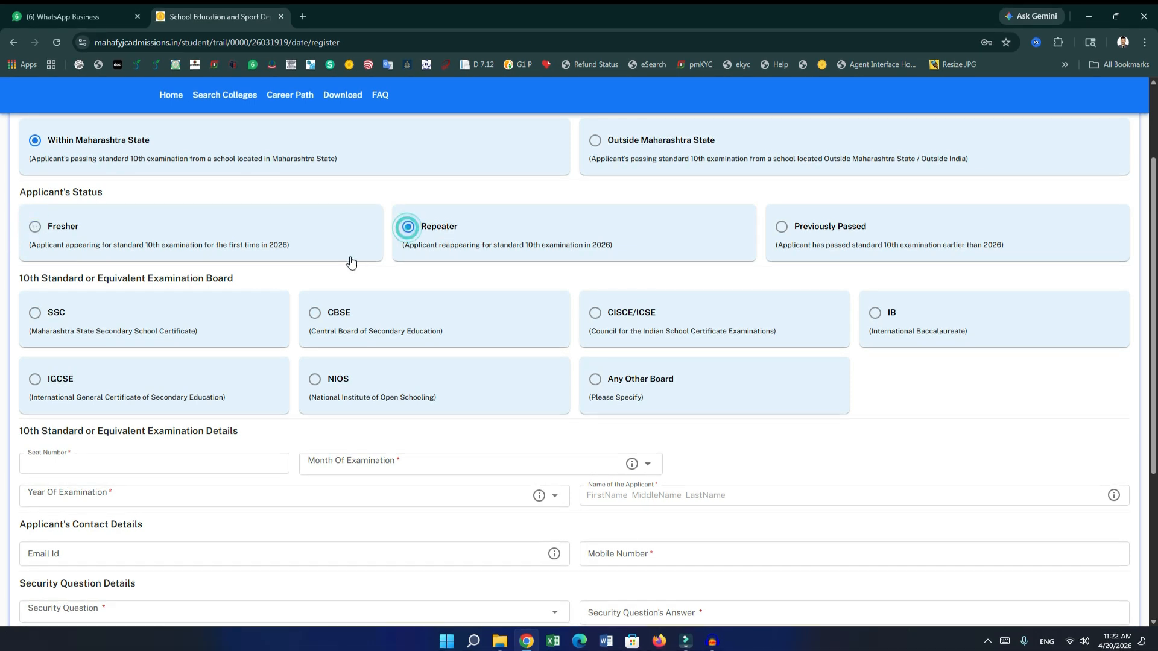
click(781, 229)
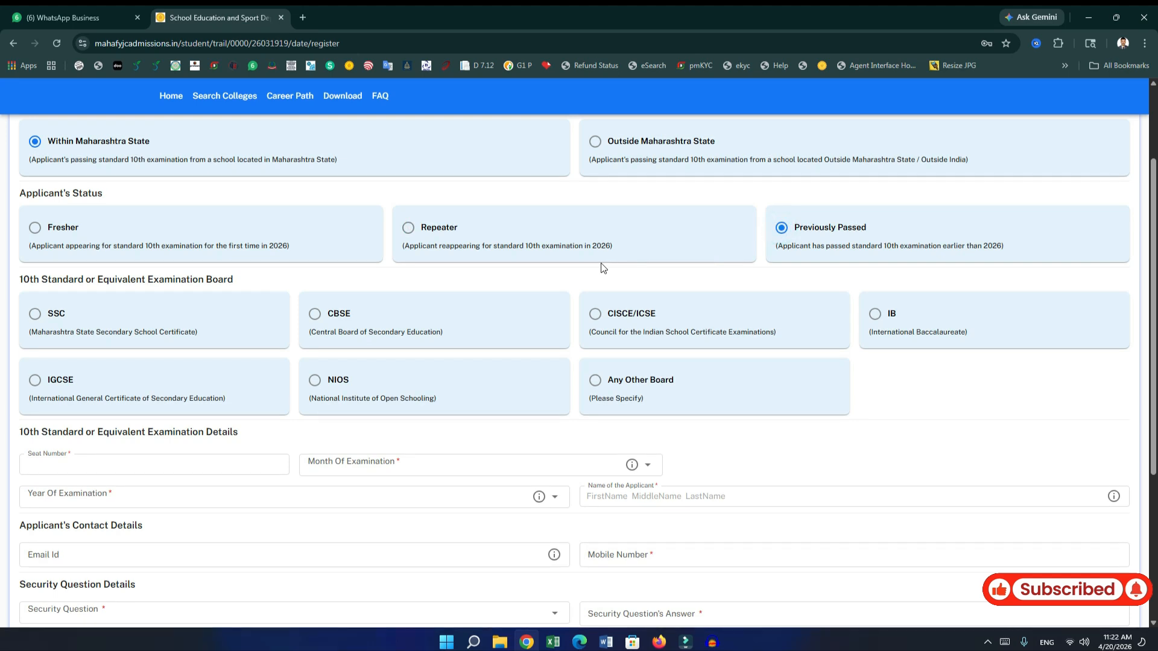
click(35, 232)
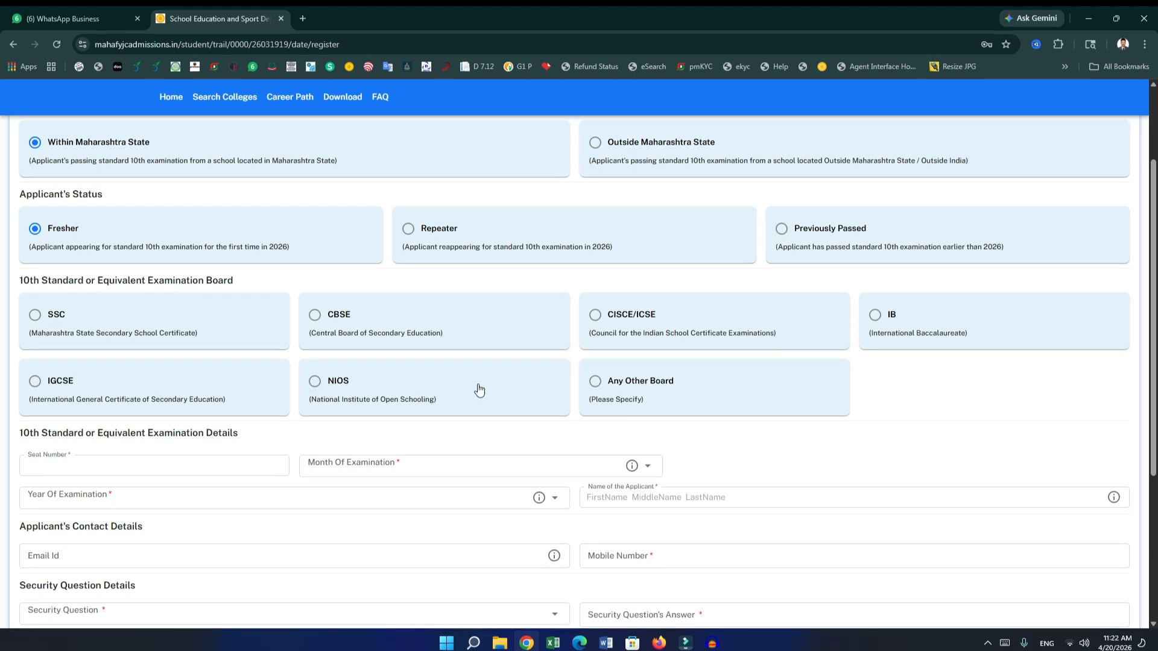
Select SSC as the 10th examination board after trying Any Other Board.
click(595, 381)
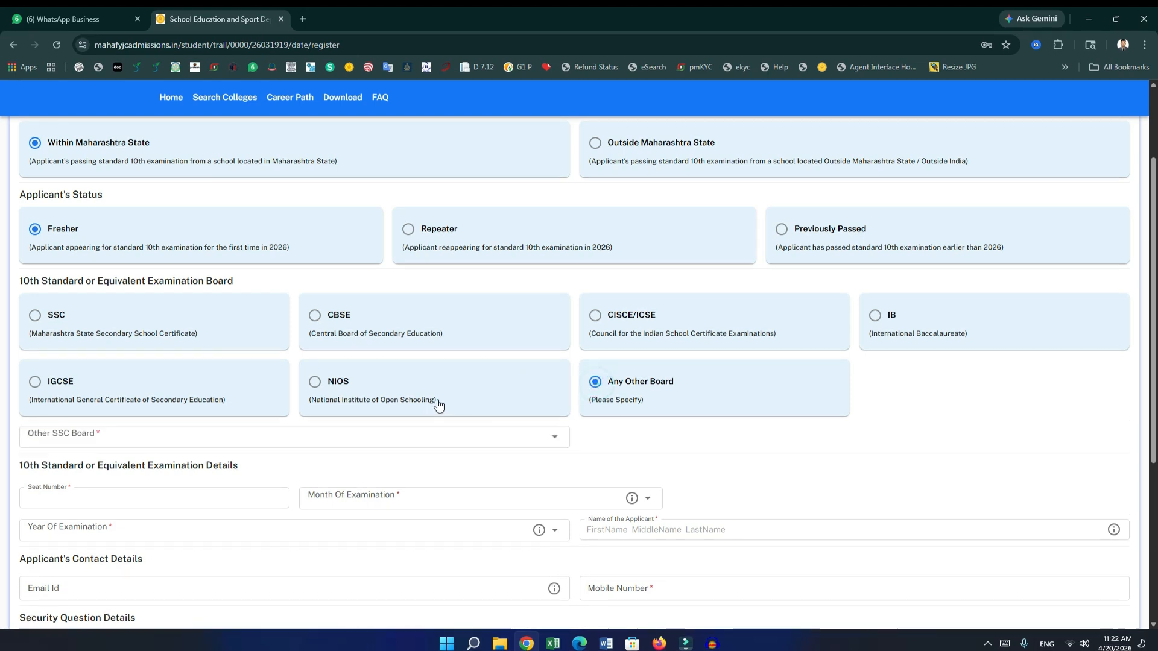
click(491, 434)
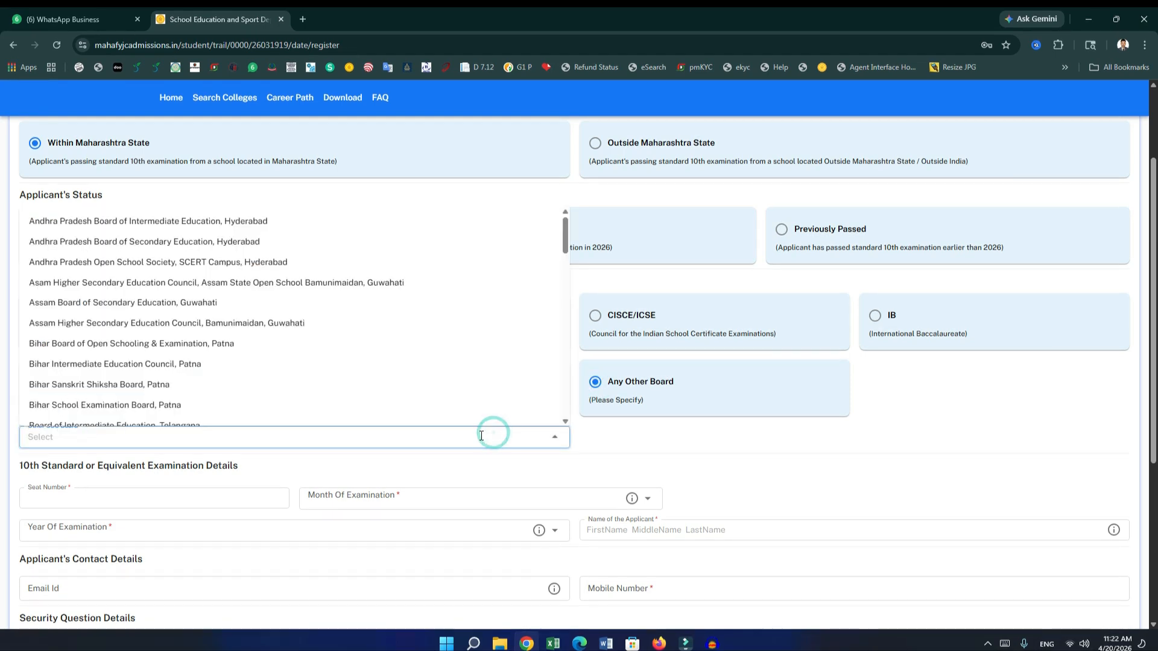
click(468, 440)
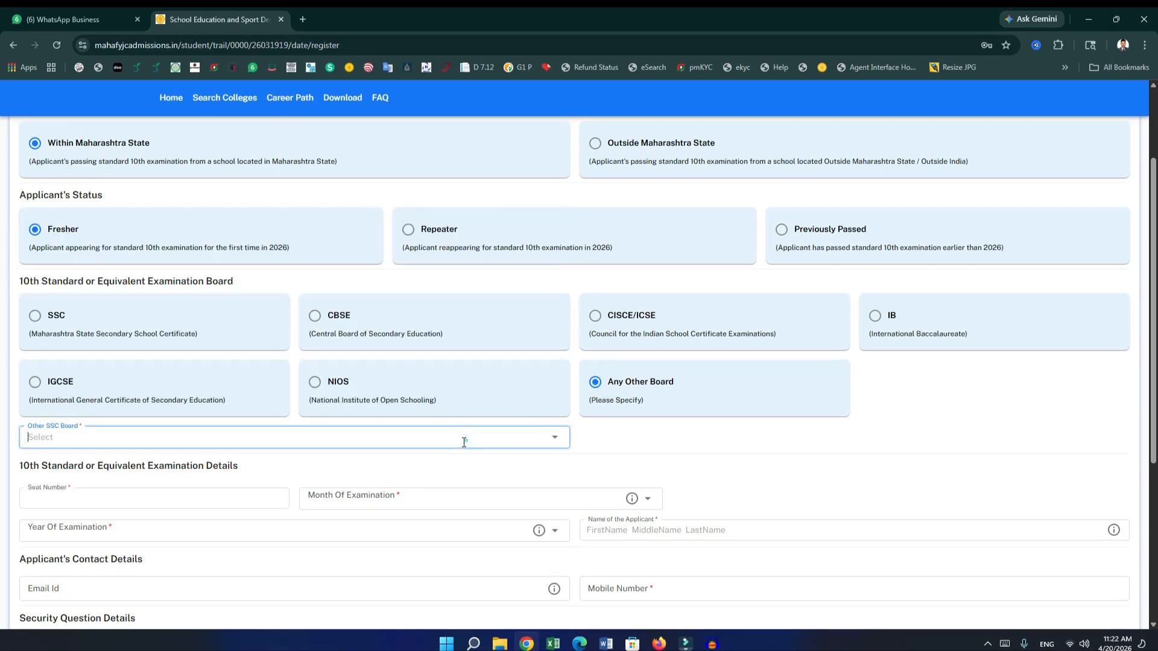
click(37, 324)
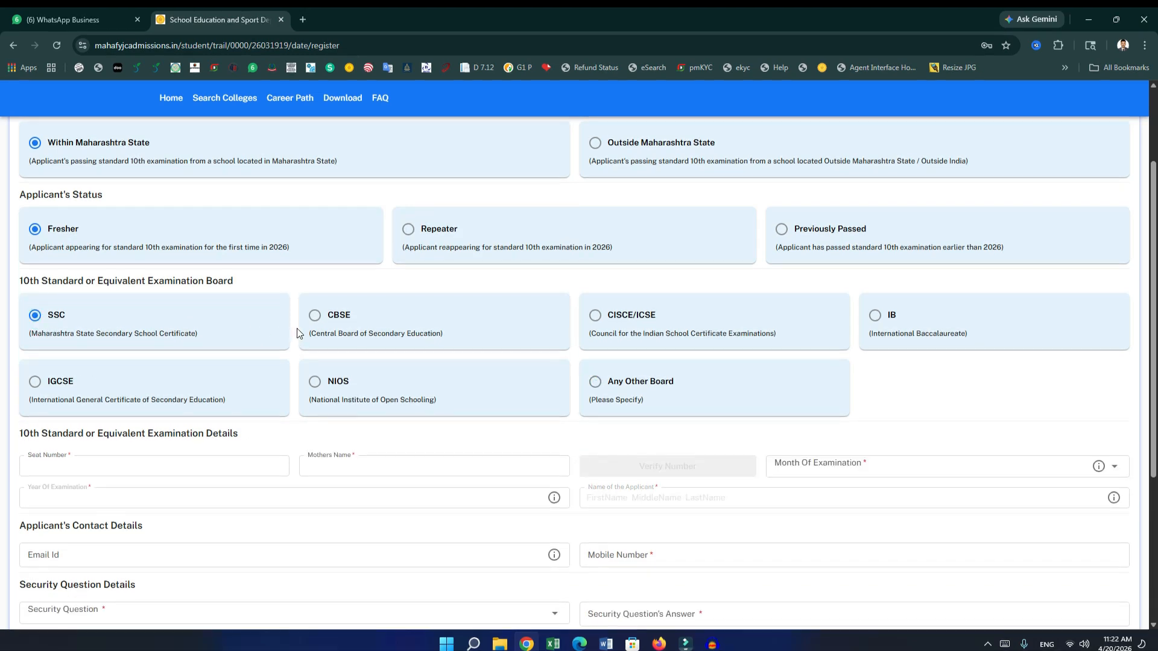
scroll(296, 328, down, 2)
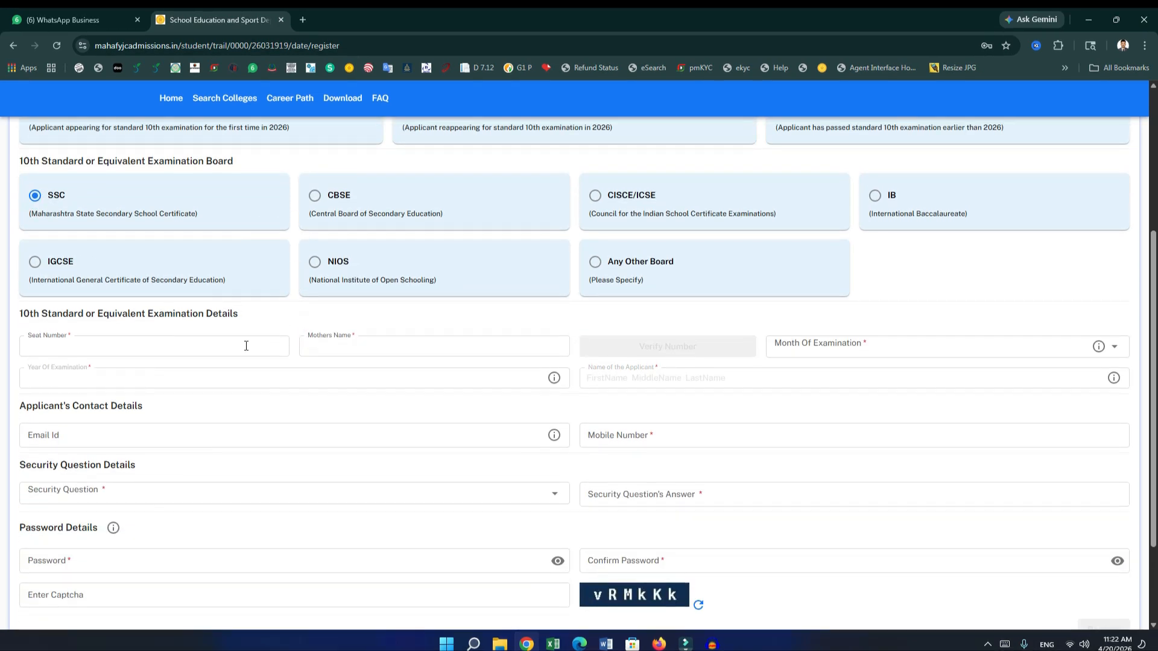
Enter the SSC seat number and mother's name, verify them and confirm the fetched details.
click(84, 350)
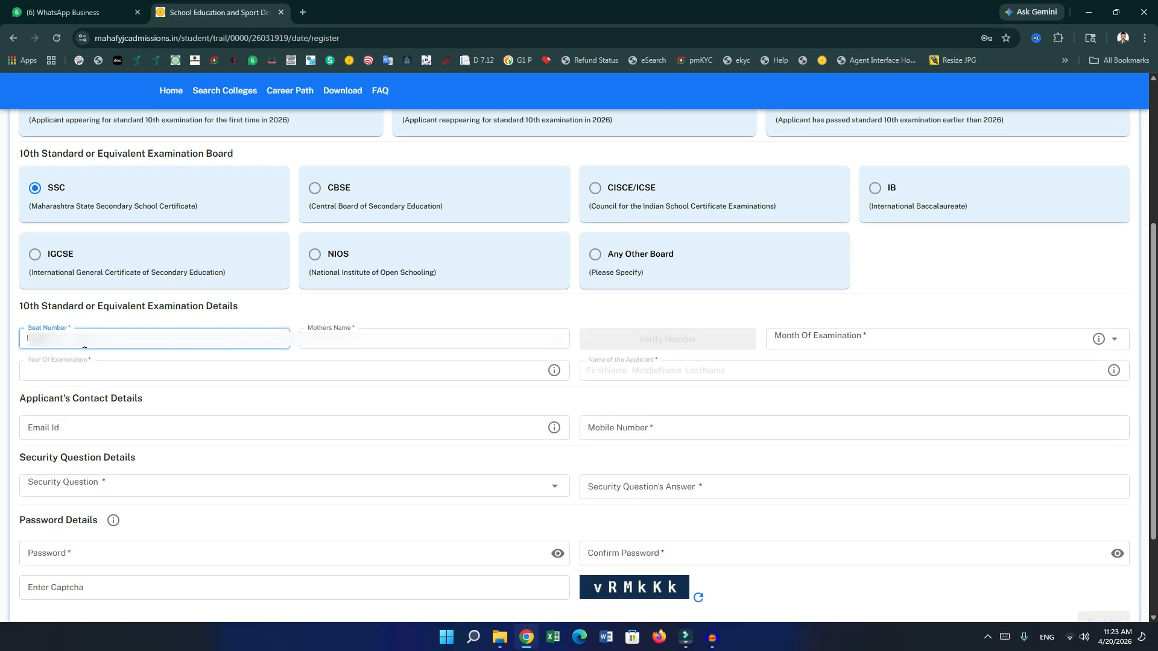
key(Tab)
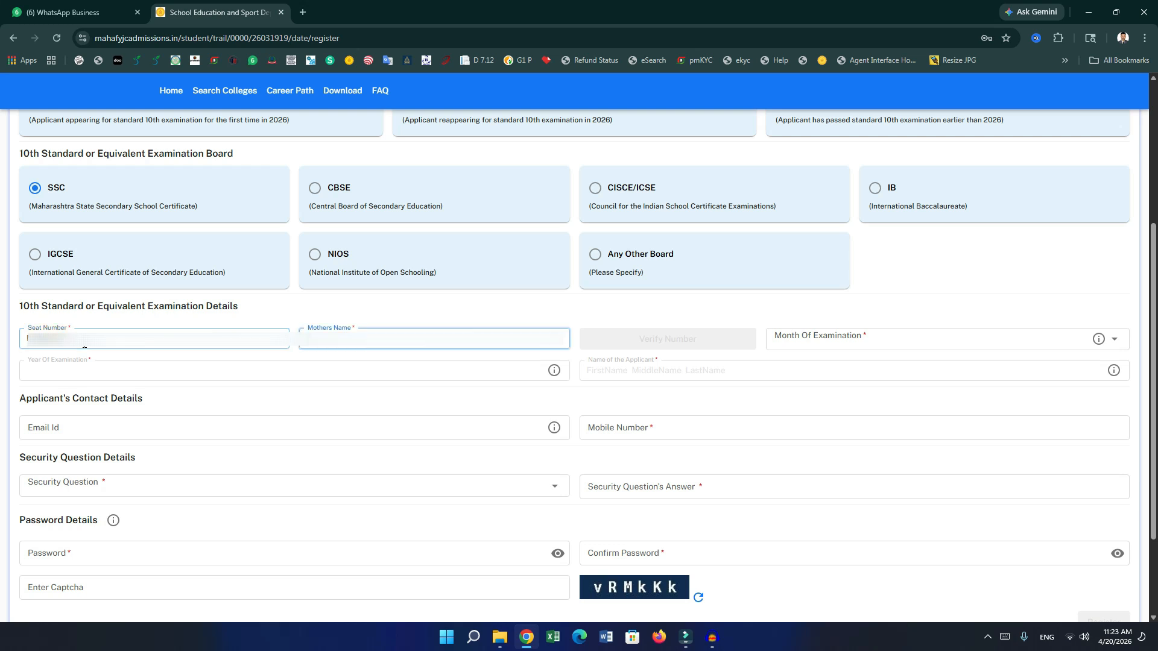
text(...)
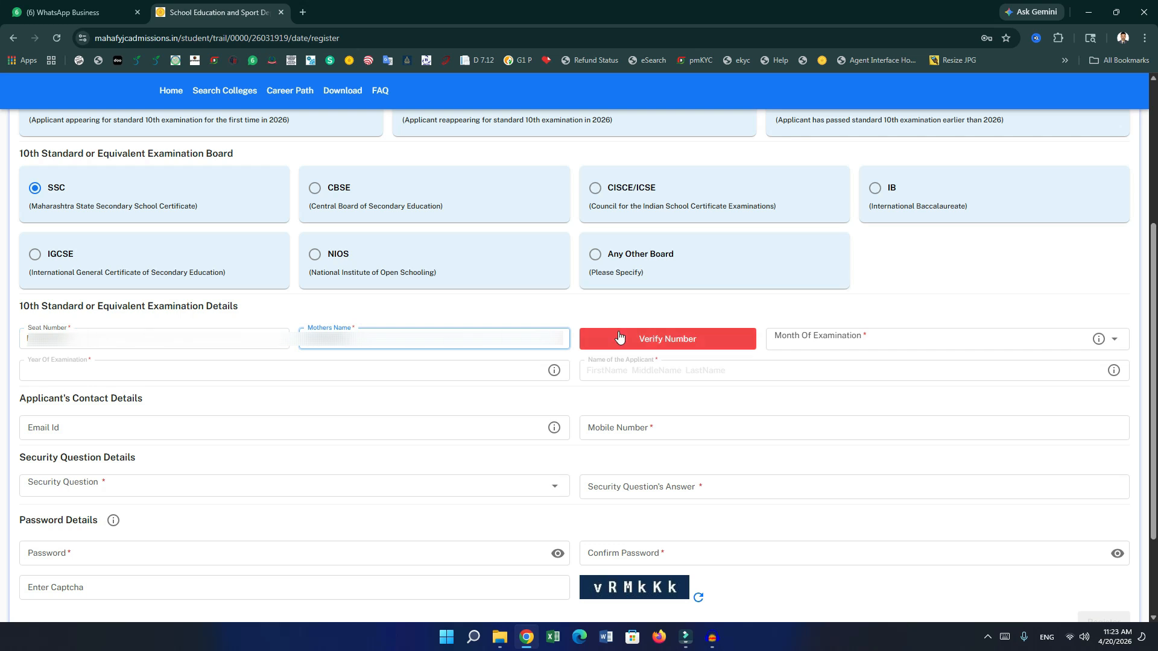
click(654, 341)
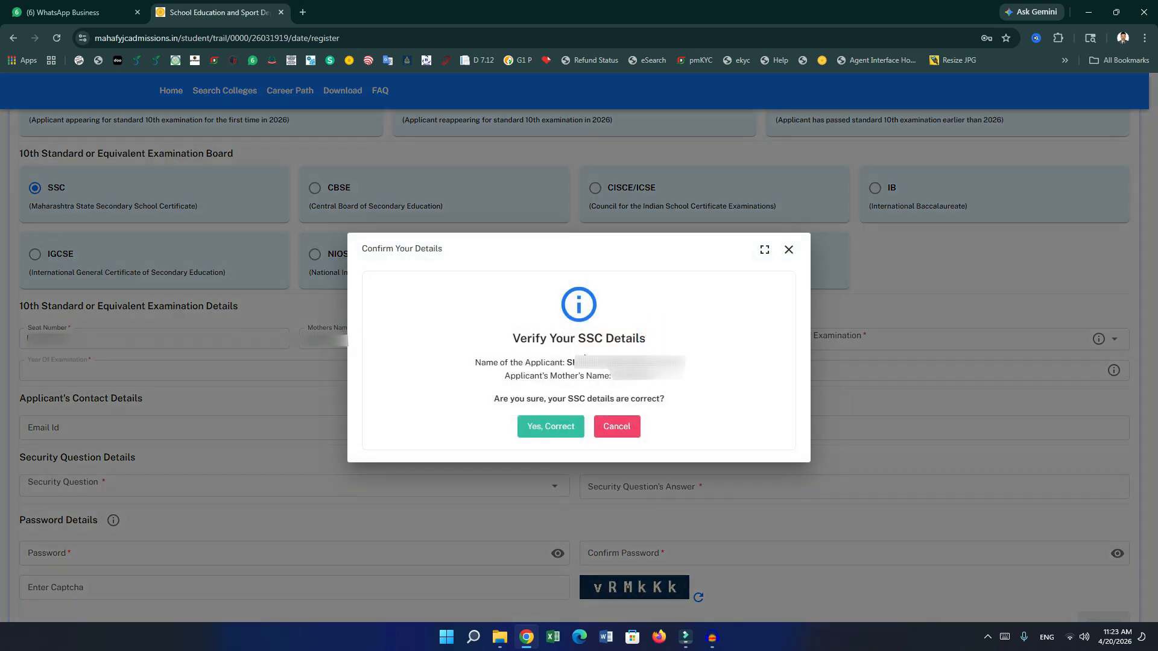
click(549, 428)
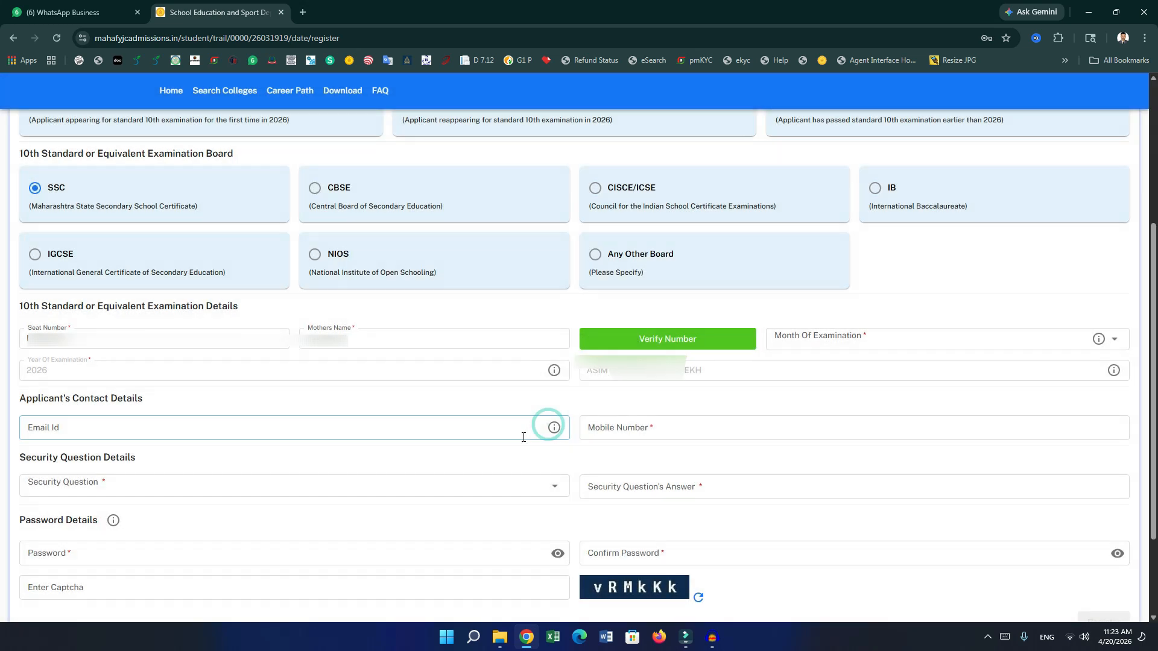
Set the month of examination to March.
click(855, 337)
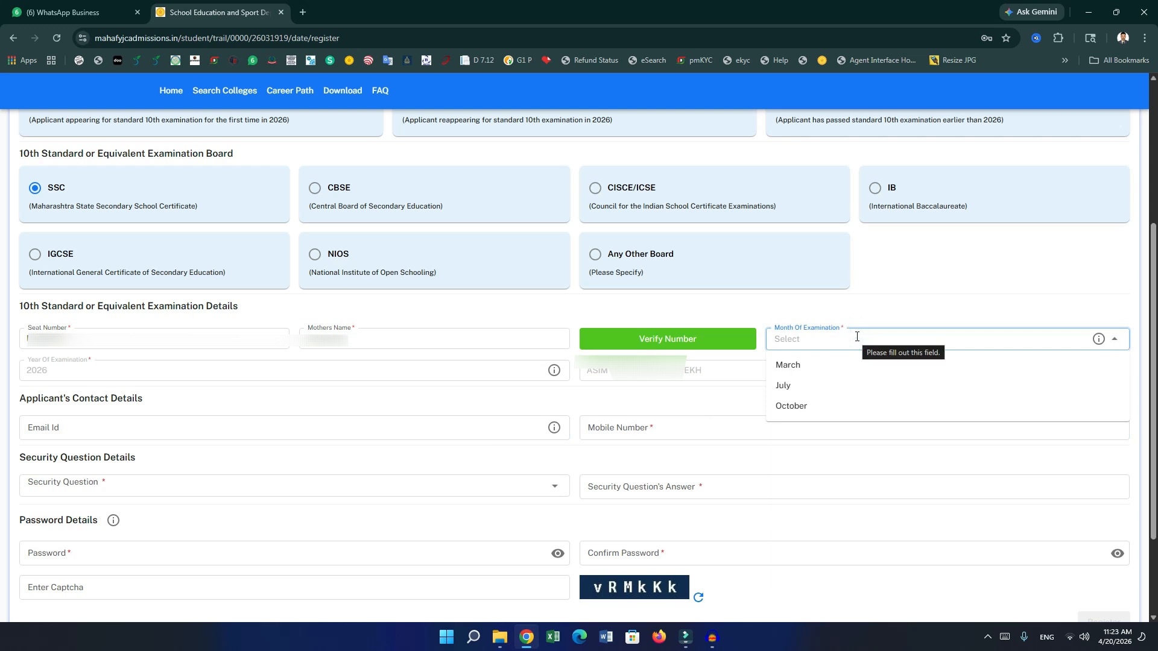
click(795, 366)
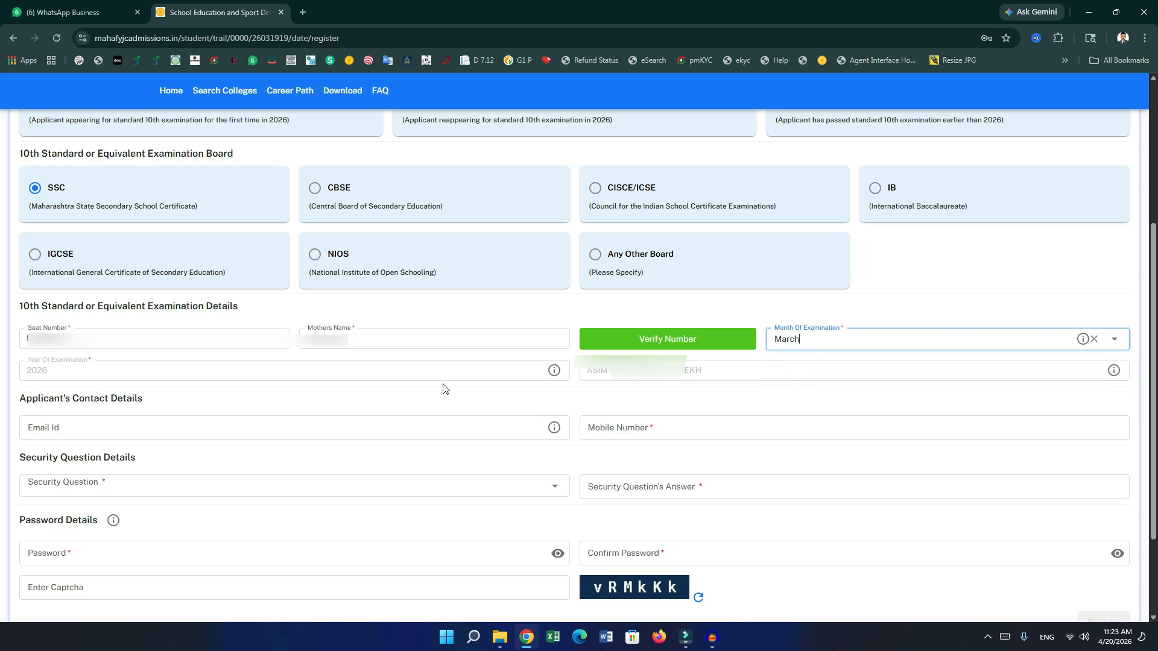
scroll(414, 397, down, 1)
click(174, 370)
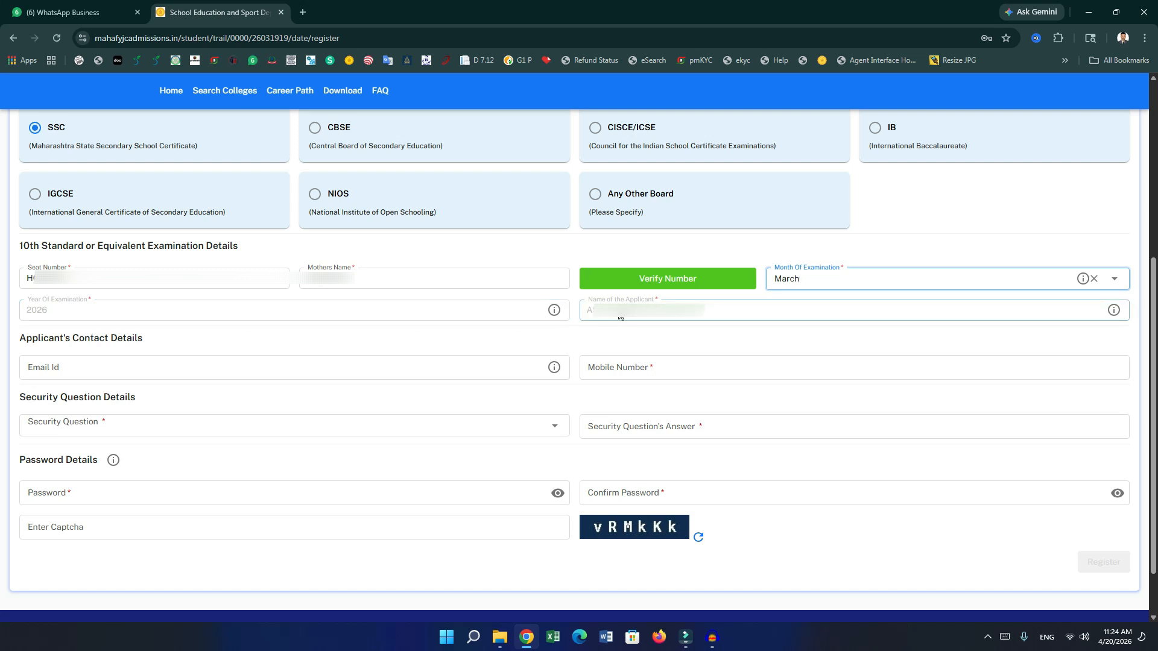
click(704, 366)
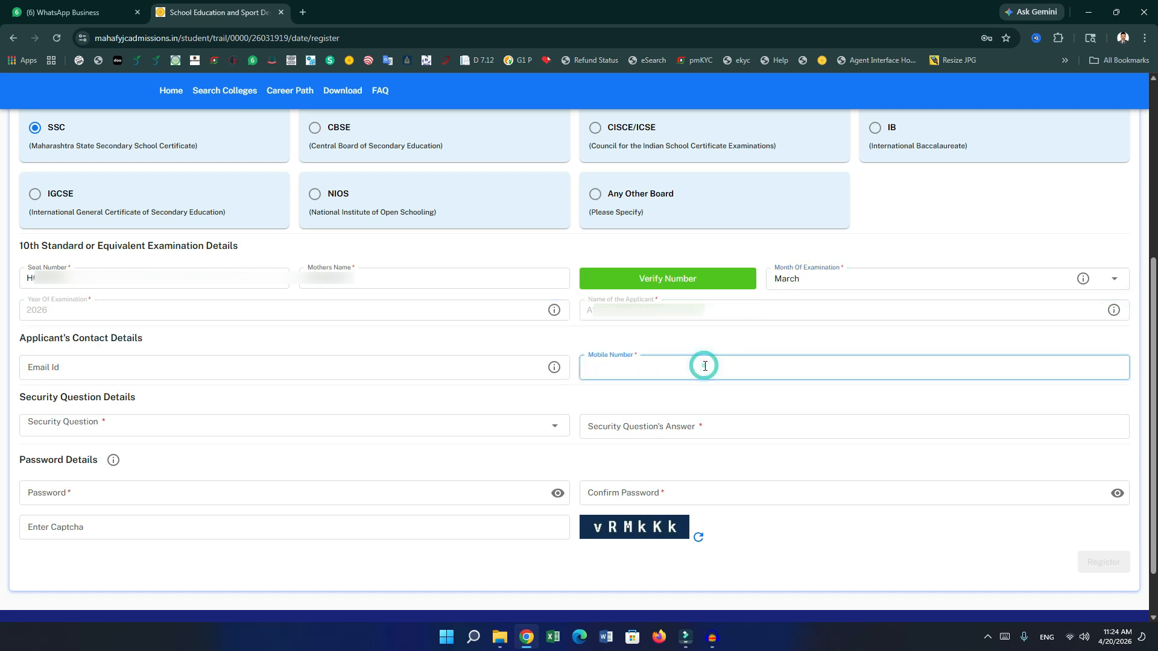
text(9)
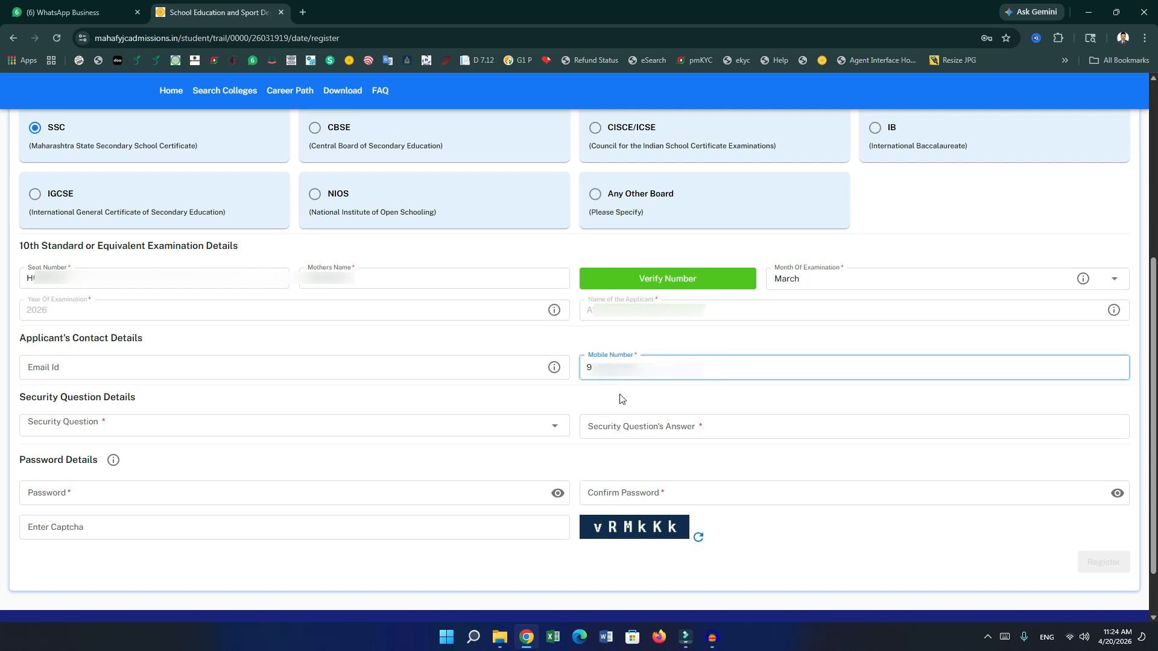
click(493, 424)
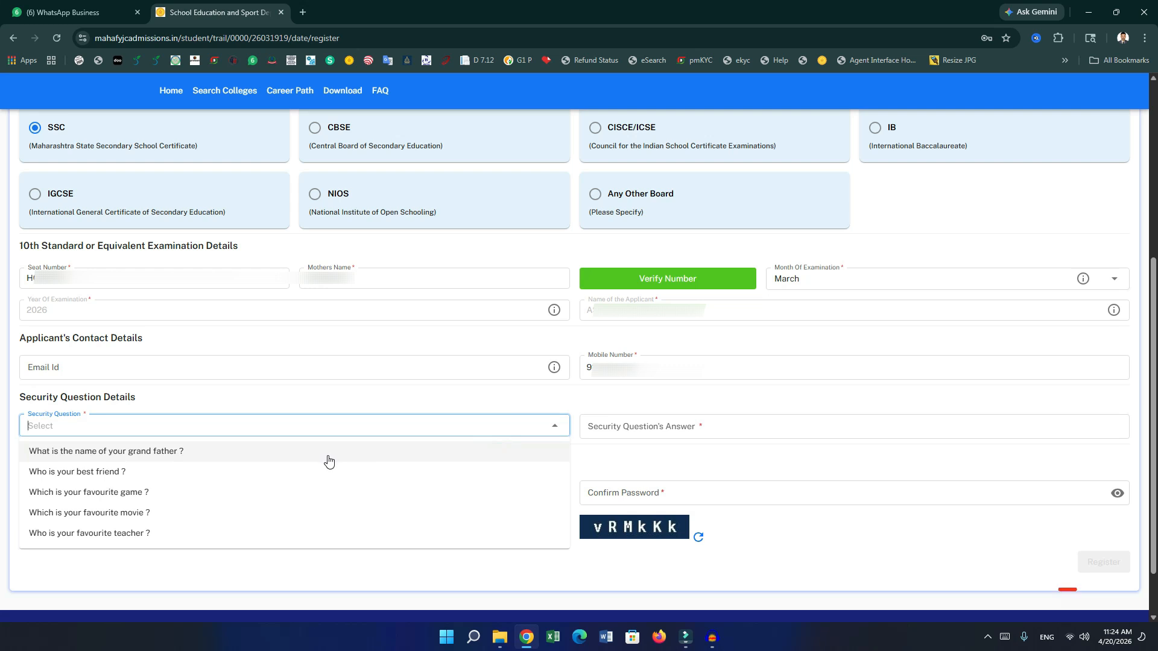
click(231, 492)
click(649, 424)
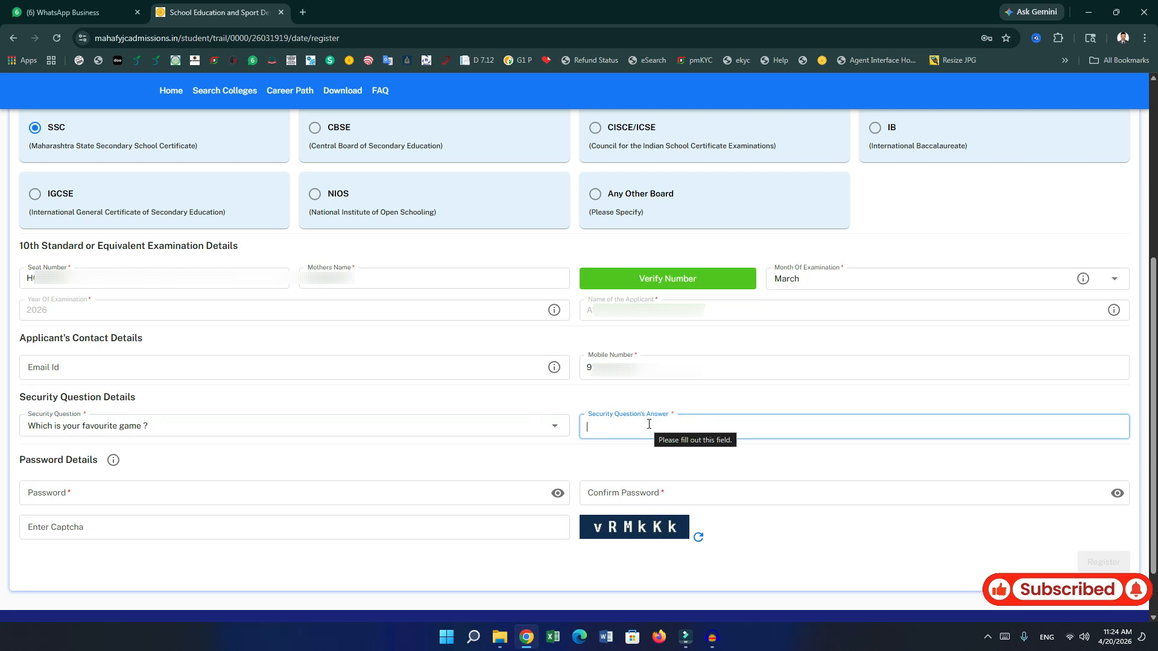
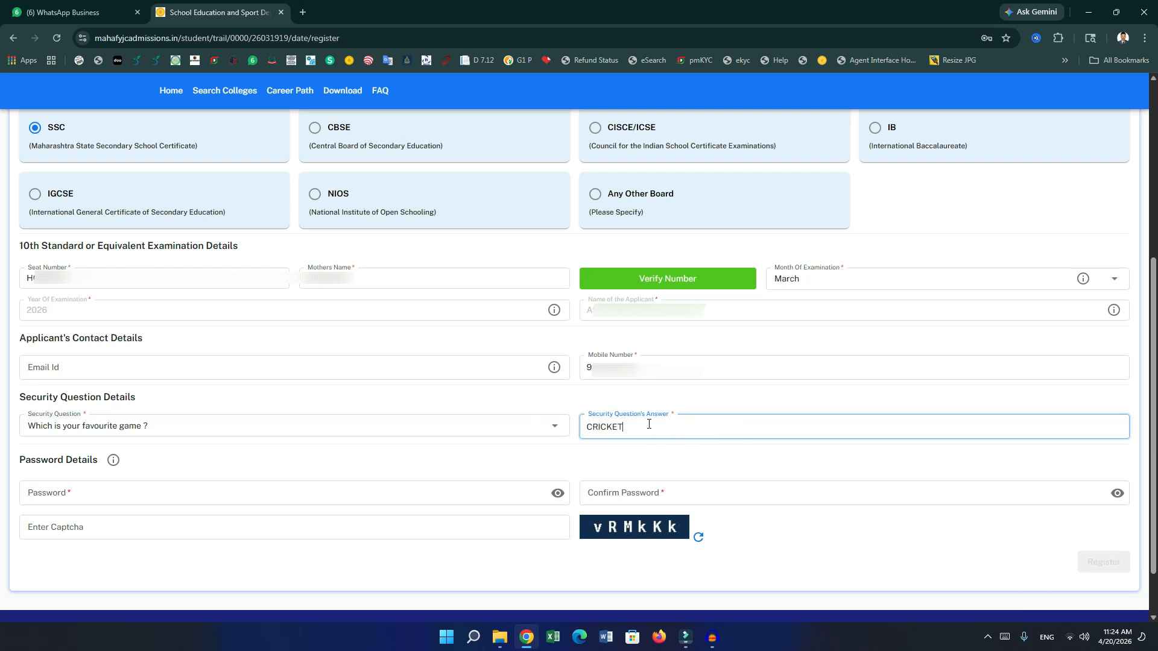
Enter the account password and repeat it in Confirm Password.
click(449, 498)
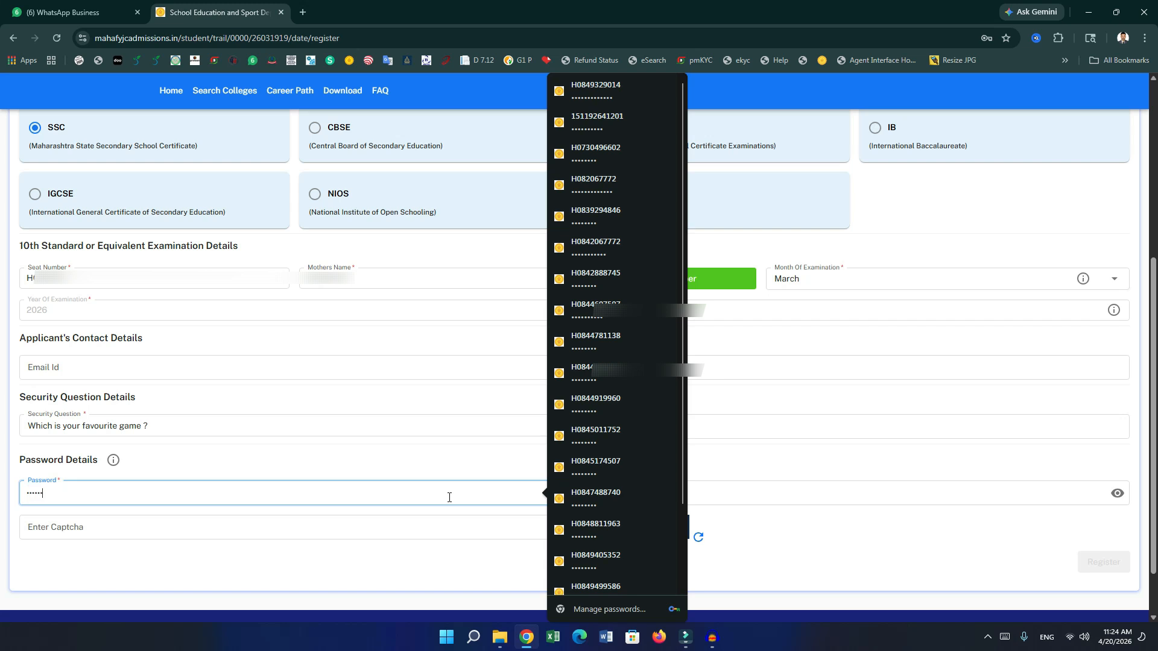
key(Escape)
key(Tab)
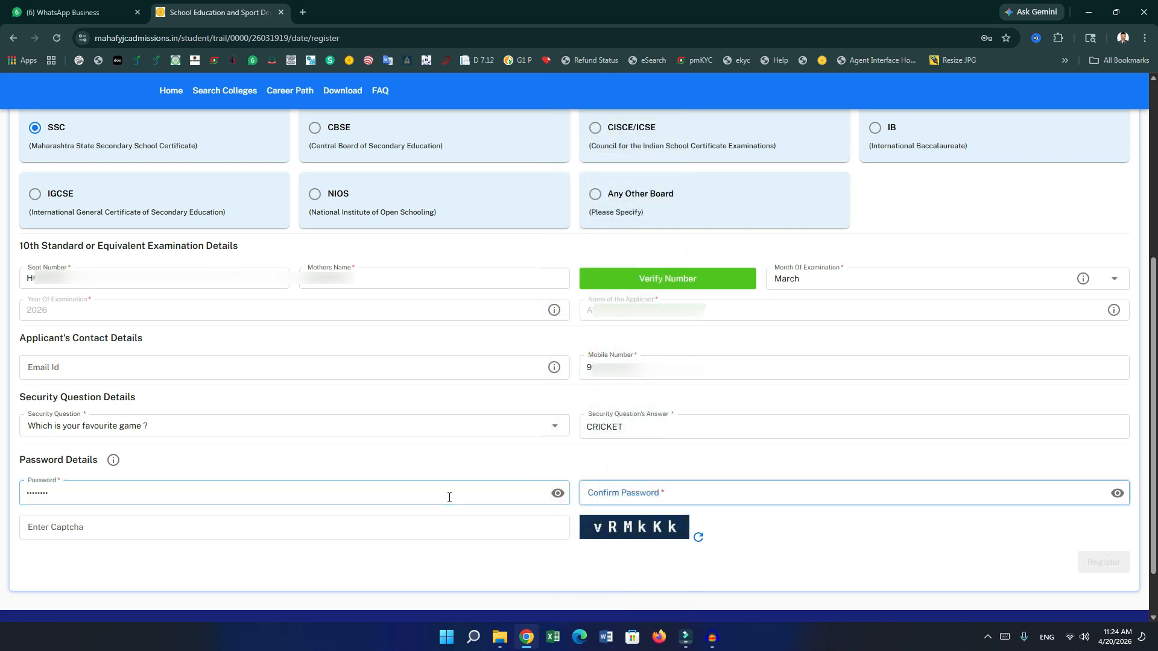
Reveal the password and replace its special character with @.
click(557, 494)
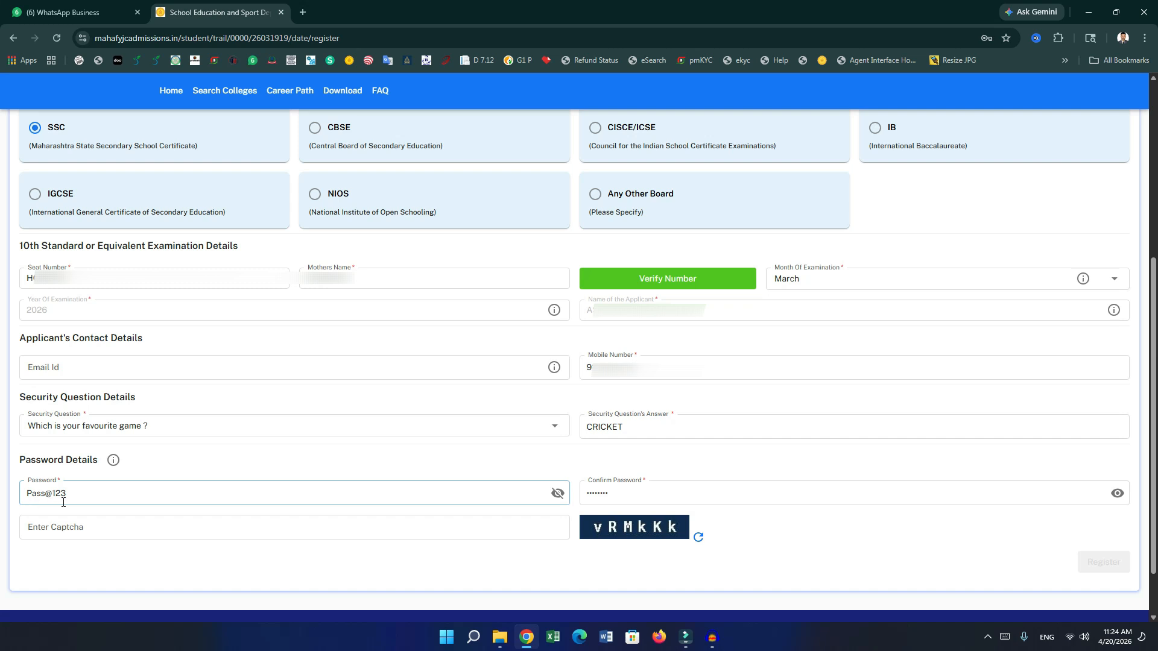
click(50, 499)
double_click(47, 499)
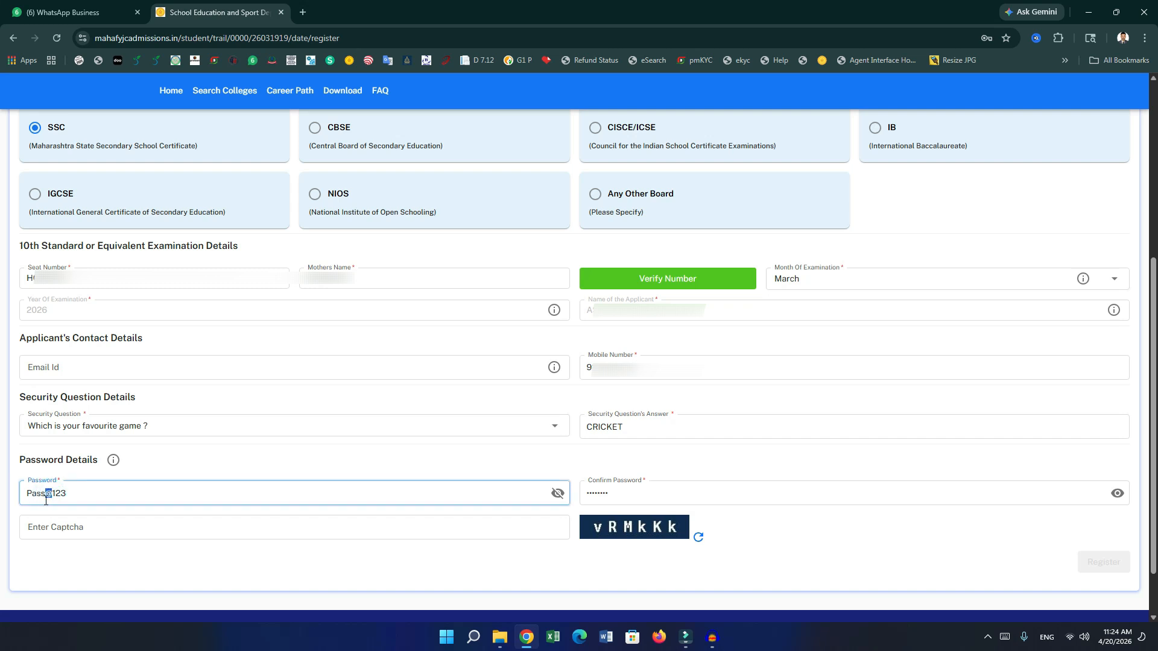
text(#)
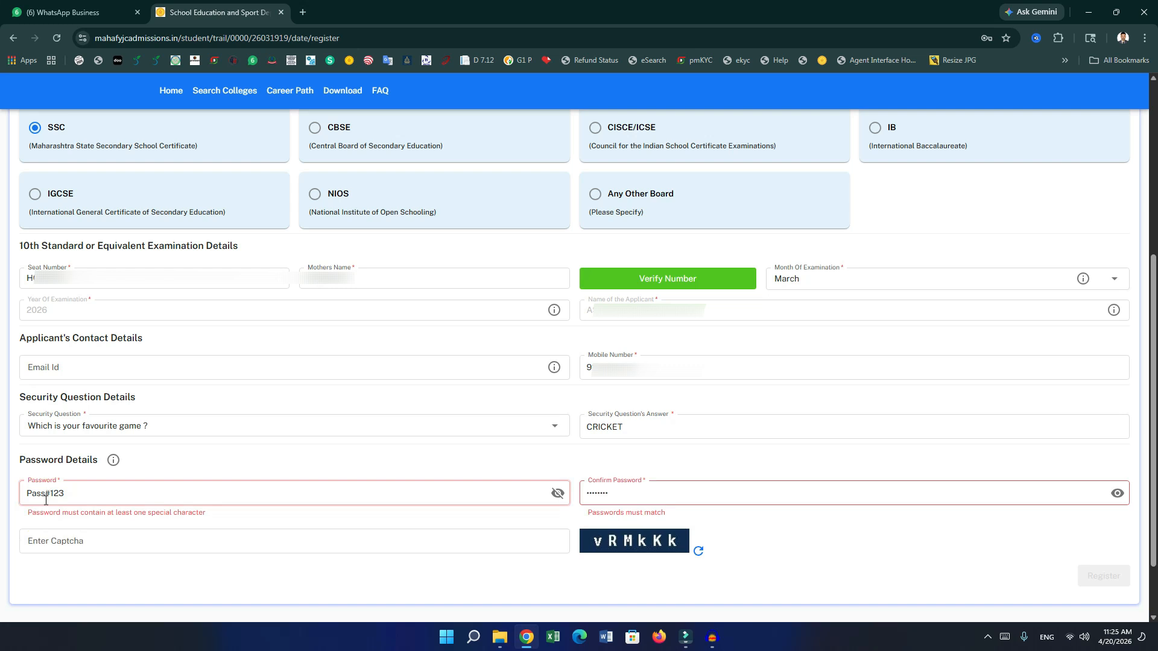
key(BackSpace)
text(@)
Enter captcha vRMkKk and submit the registration.
click(32, 522)
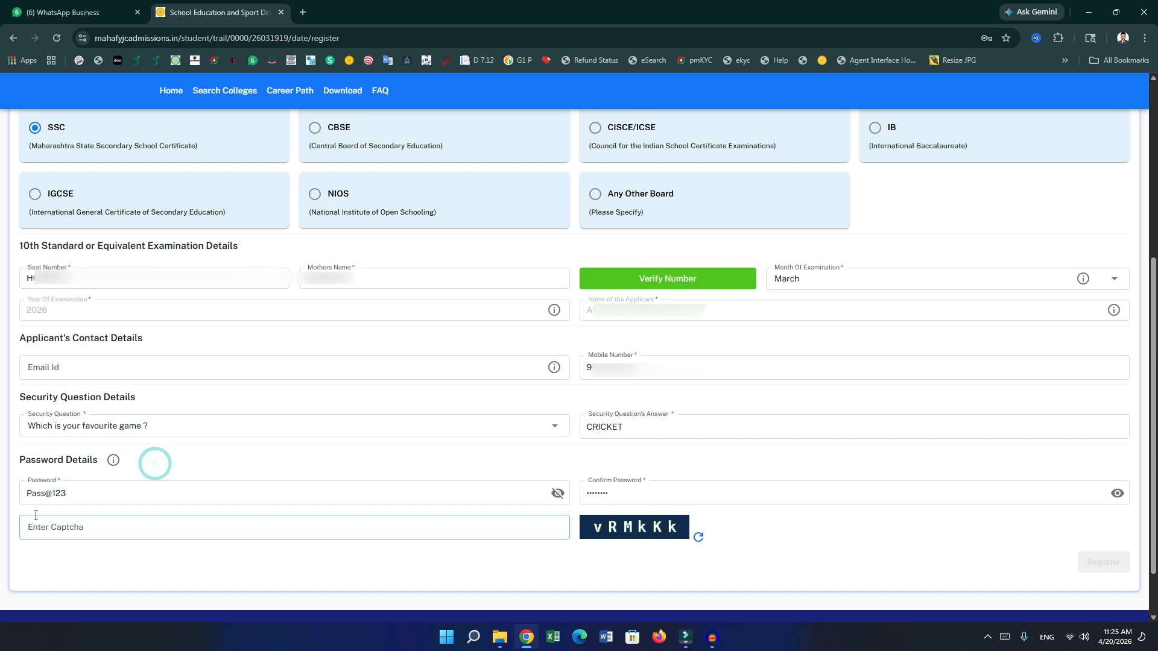
click(79, 528)
text(vRMkKk)
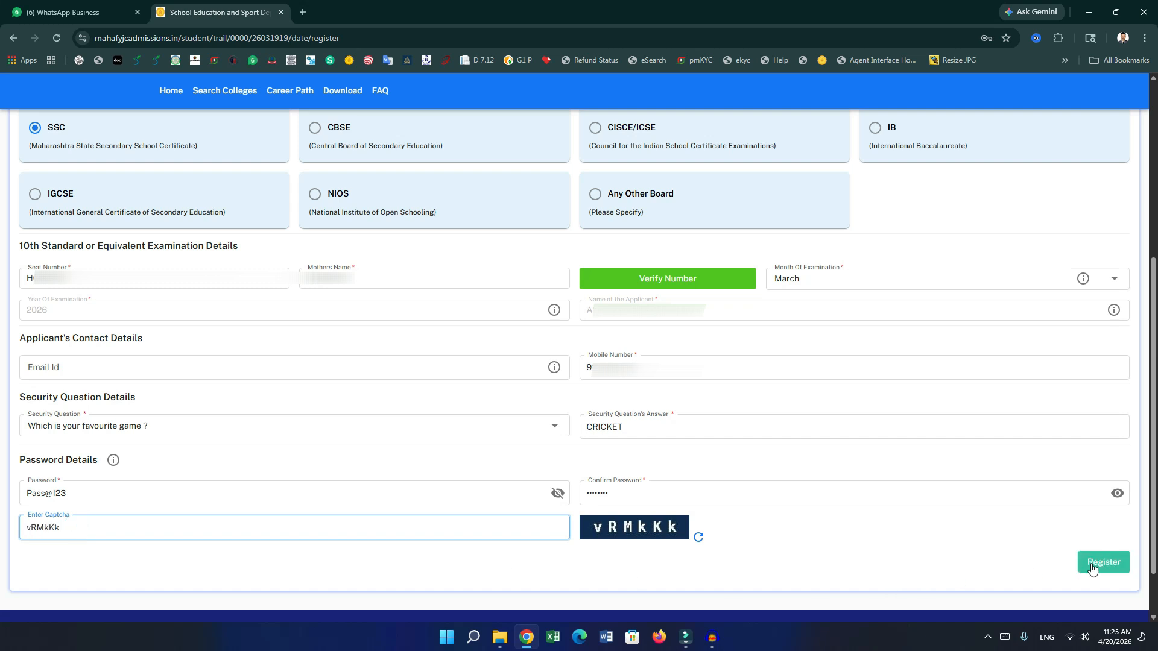
click(1095, 568)
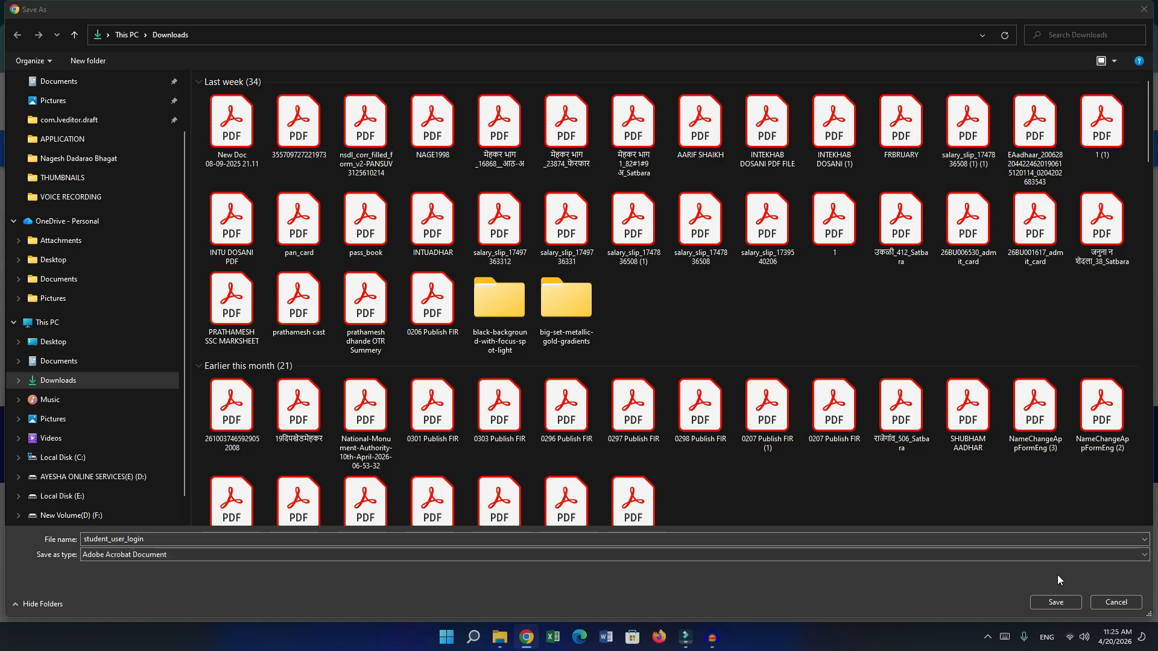
Save student_user_login.pdf to Downloads, dismiss the breach warning and view it maximized in Acrobat.
click(1055, 602)
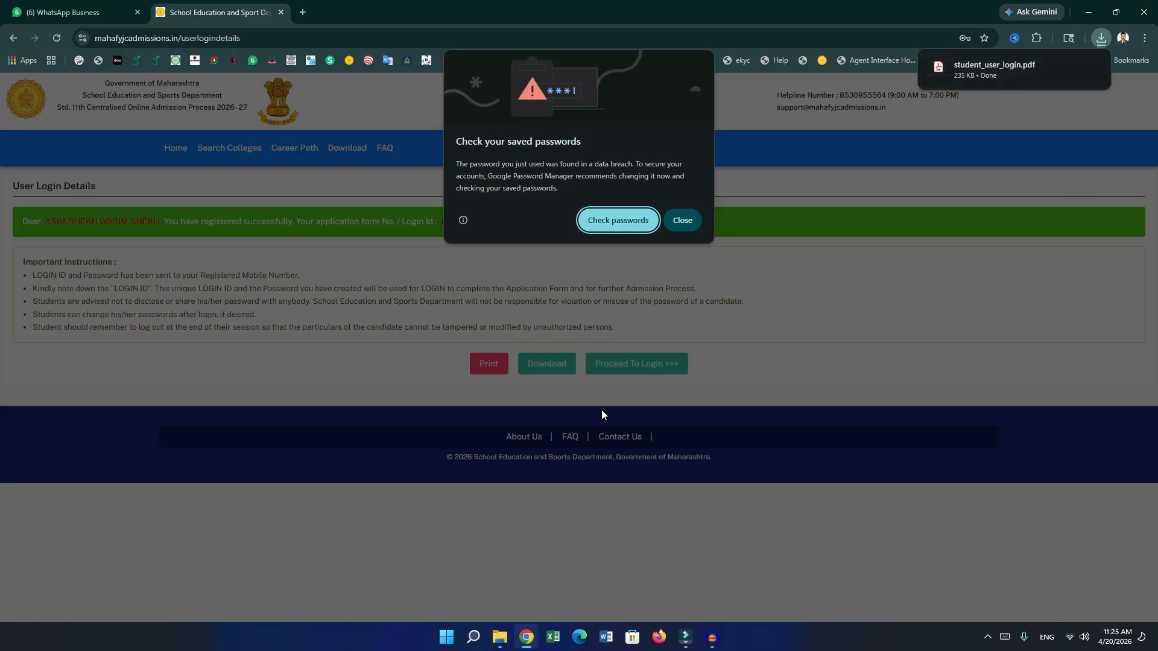
click(680, 220)
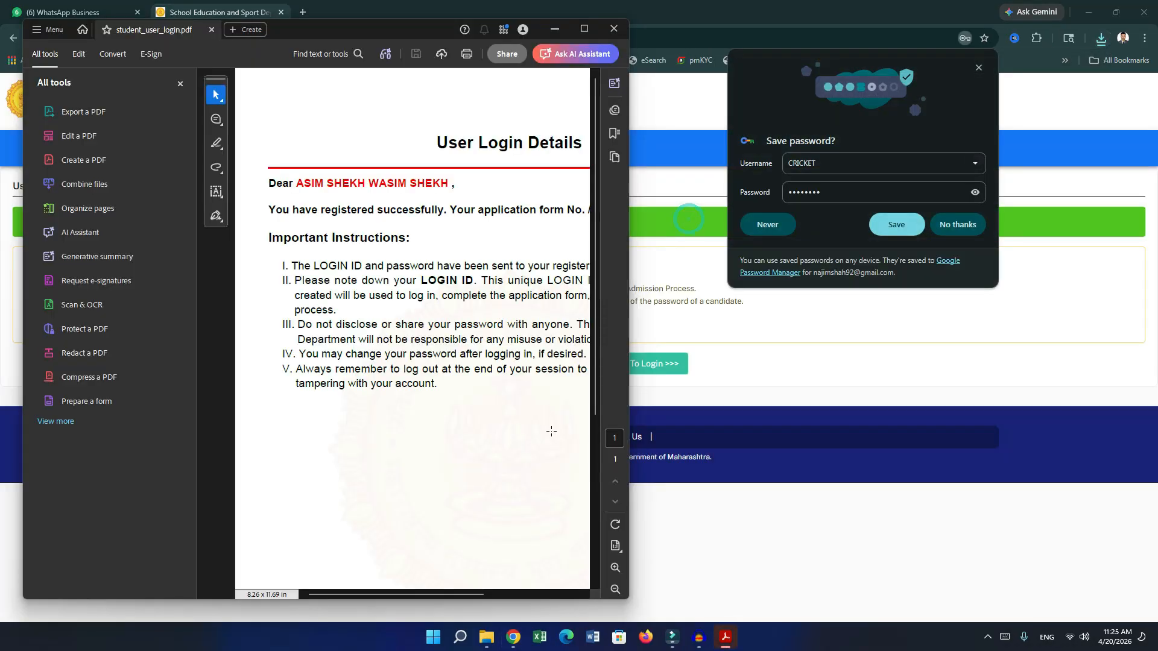
click(584, 29)
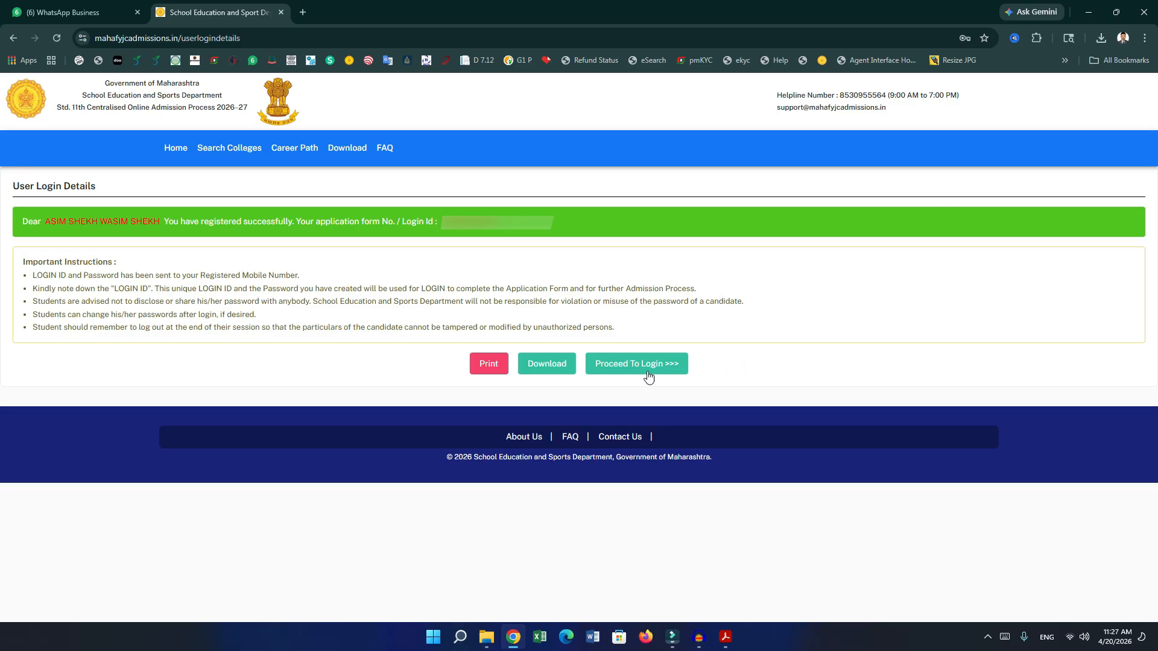
On the login page, enter the login ID, the password and captcha GBvrxU.
click(629, 369)
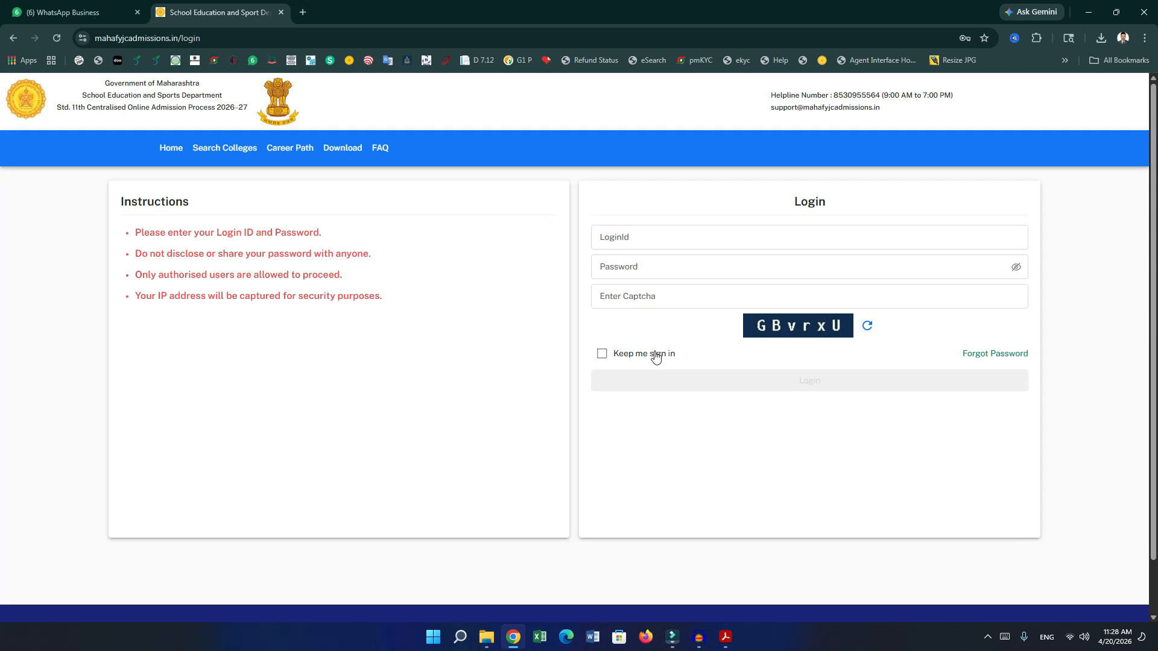
click(658, 246)
key(ctrl+v)
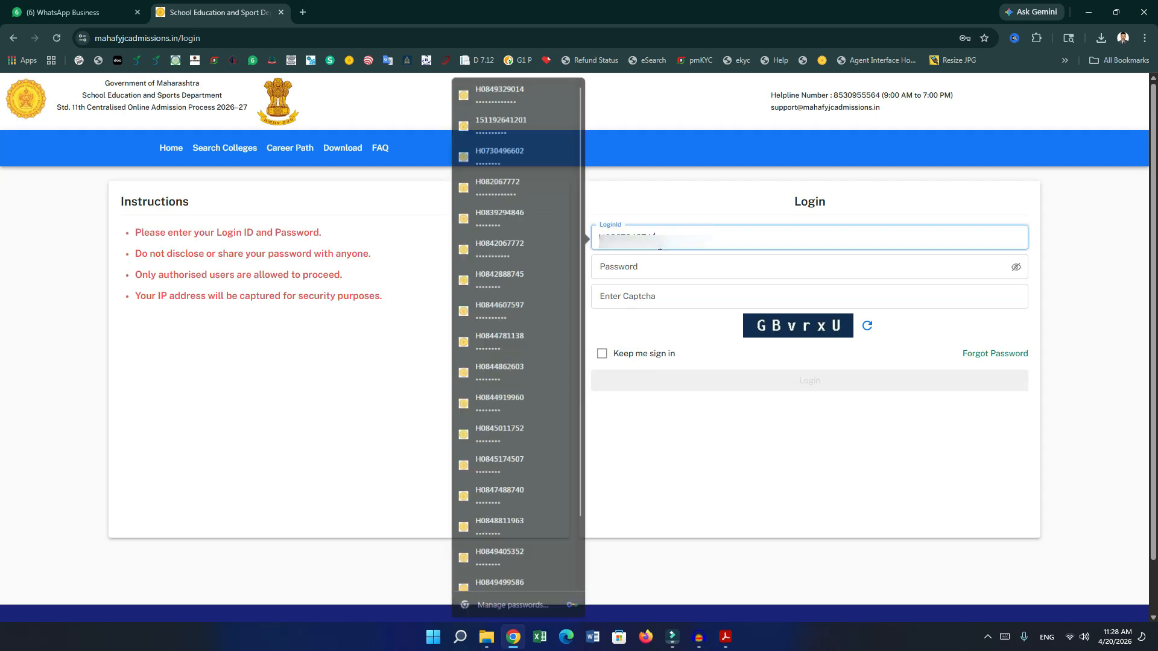
click(670, 268)
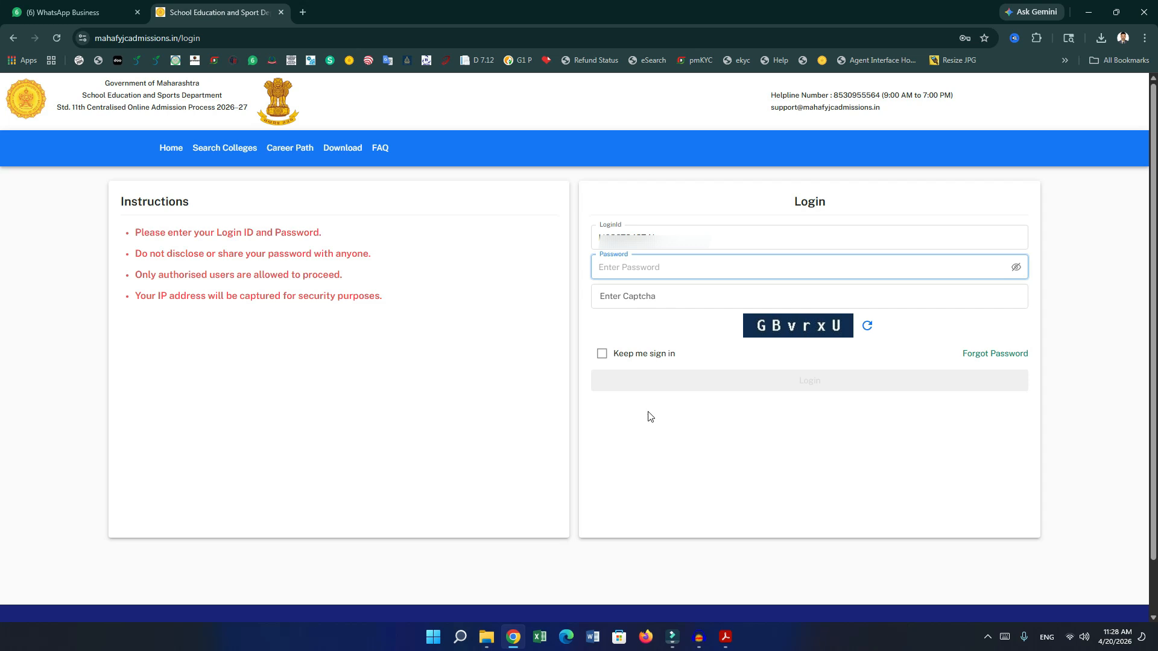
text(********)
key(Tab)
key(Tab)
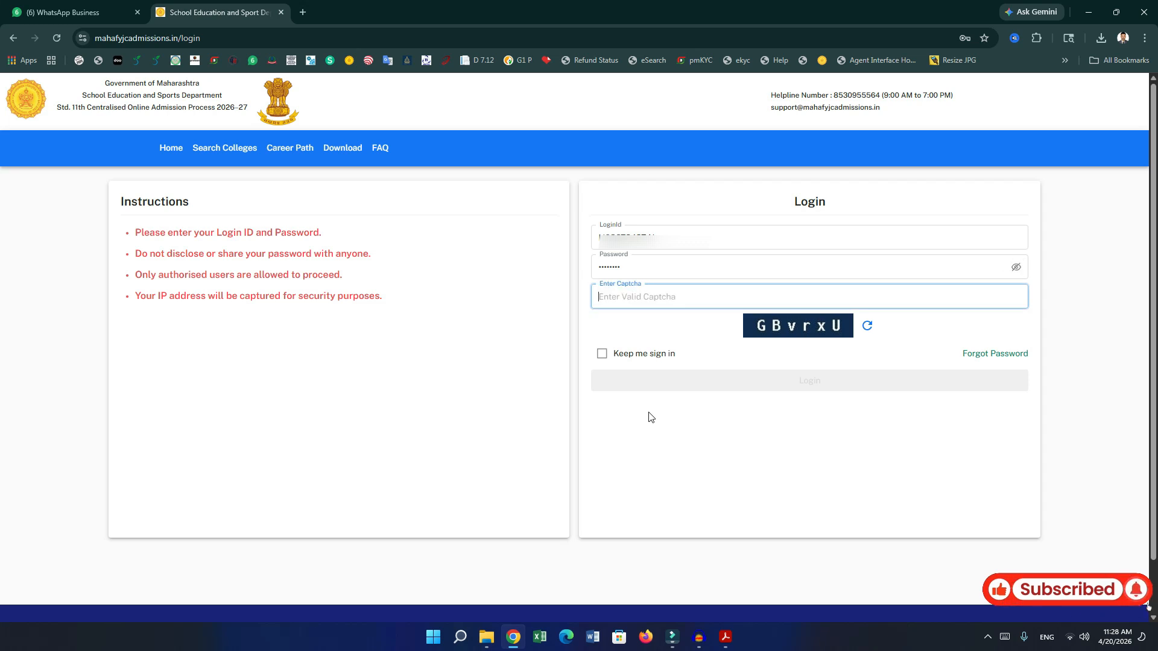
text(GBvrxU)
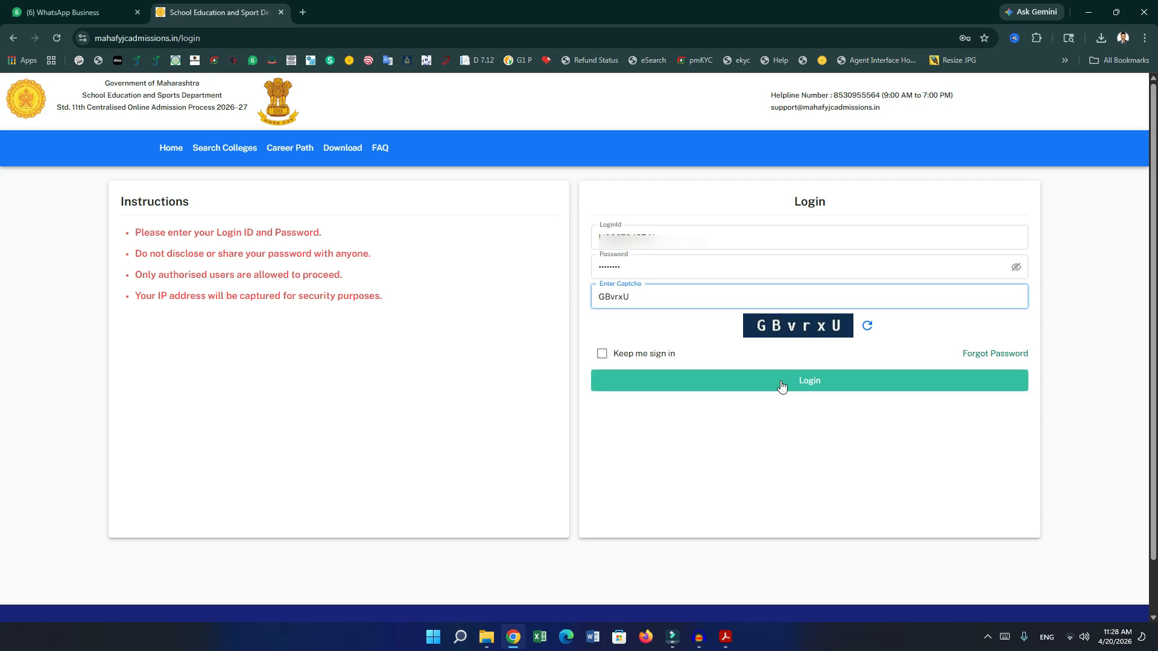
Sign in, save the password in Chrome, and expand the Application Form (Part-I) sections.
click(781, 386)
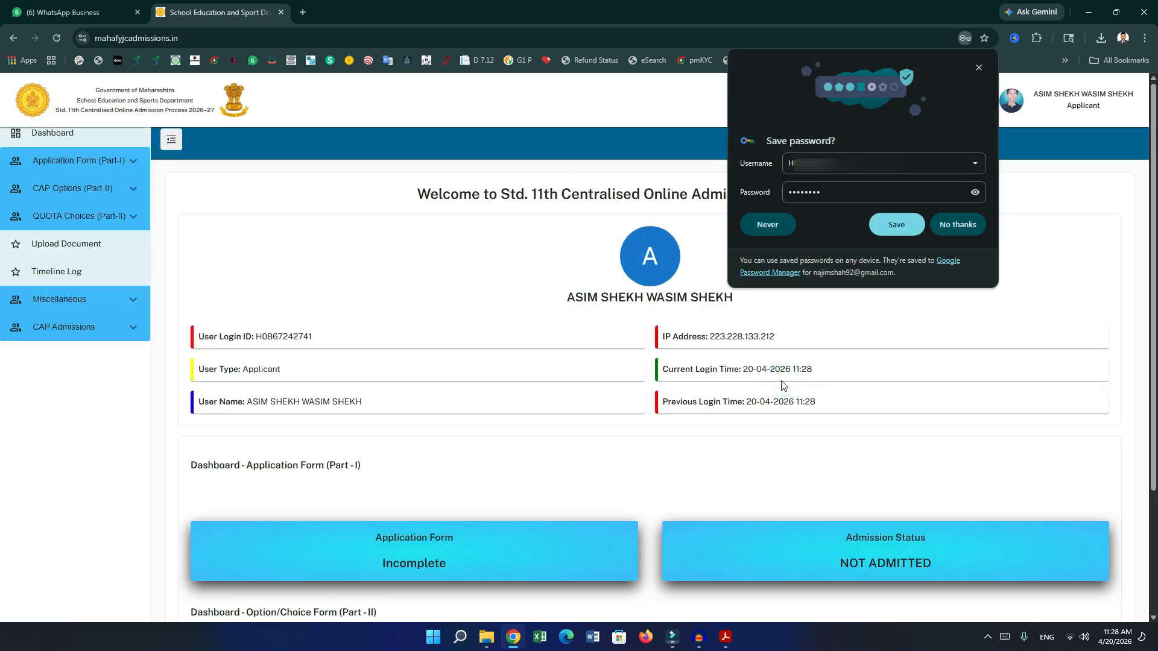
click(915, 219)
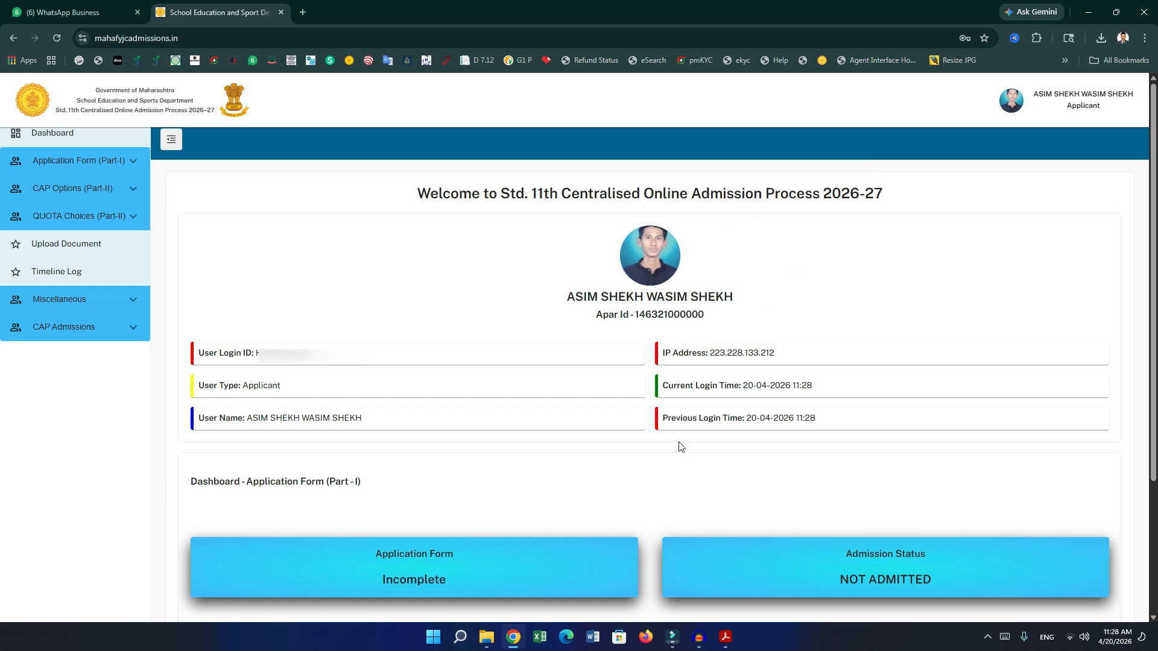
scroll(680, 445, down, 3)
scroll(680, 447, up, 2)
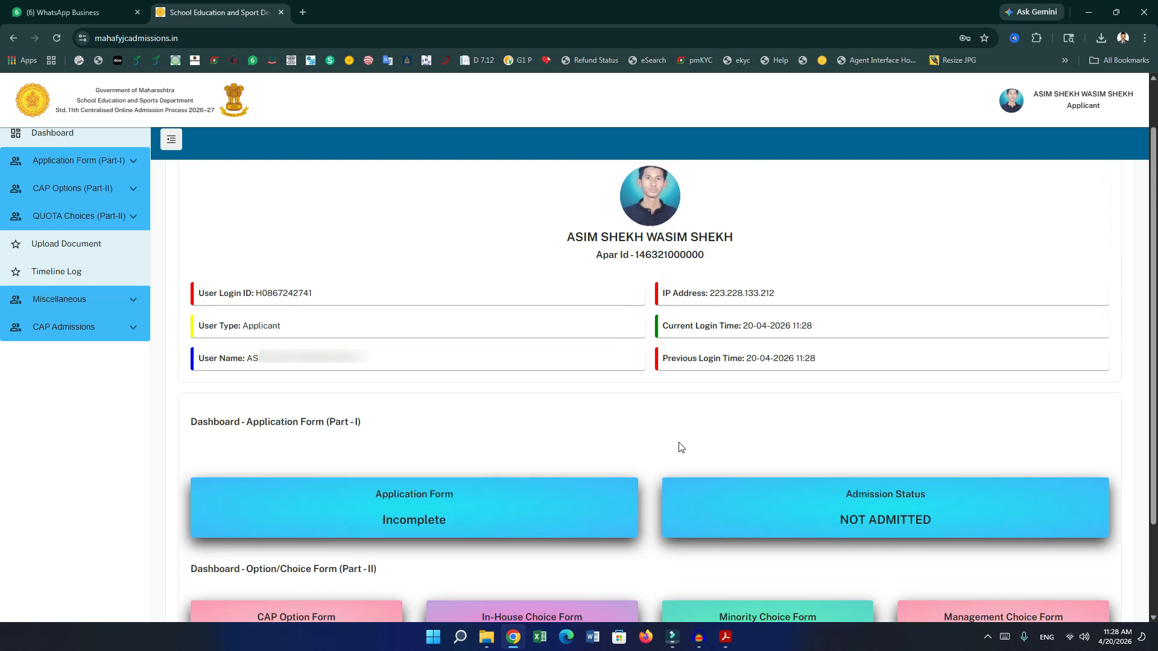
scroll(678, 448, up, 1)
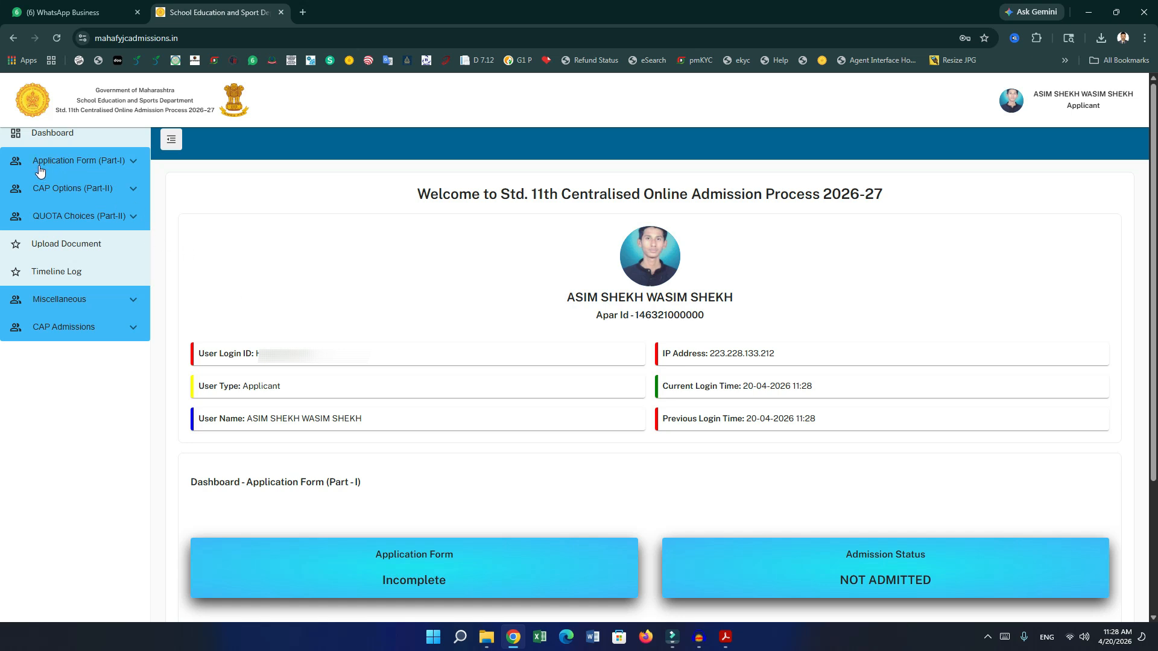
click(113, 164)
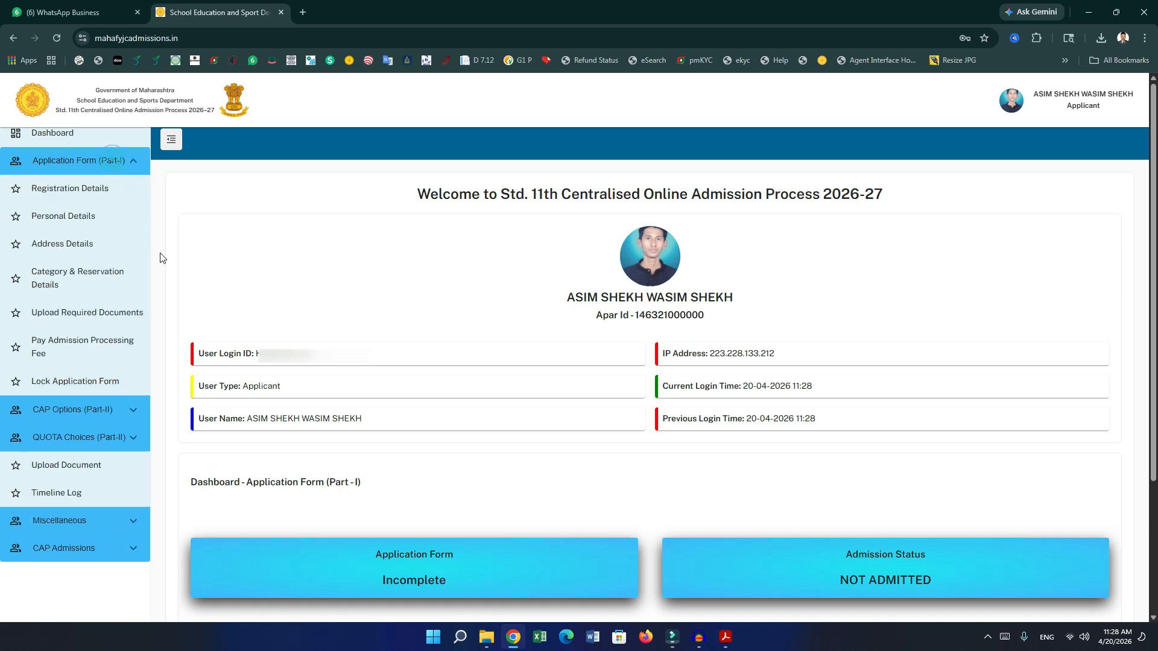
Review the saved Registration Details entries and continue to Personal Details.
click(73, 199)
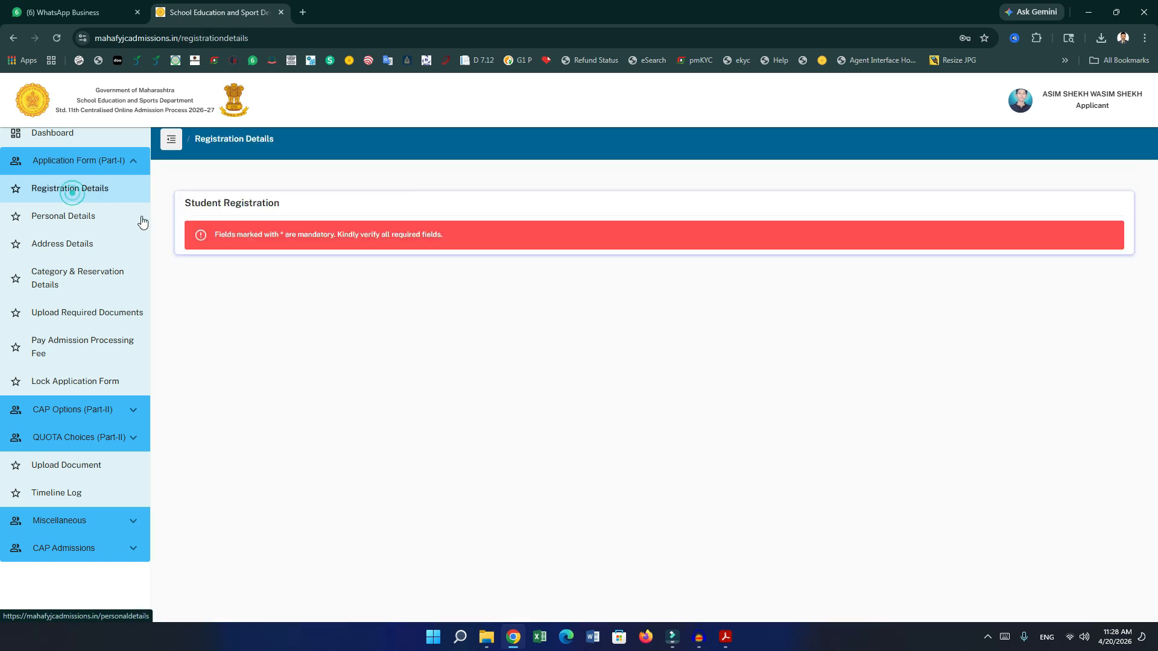
scroll(518, 356, down, 3)
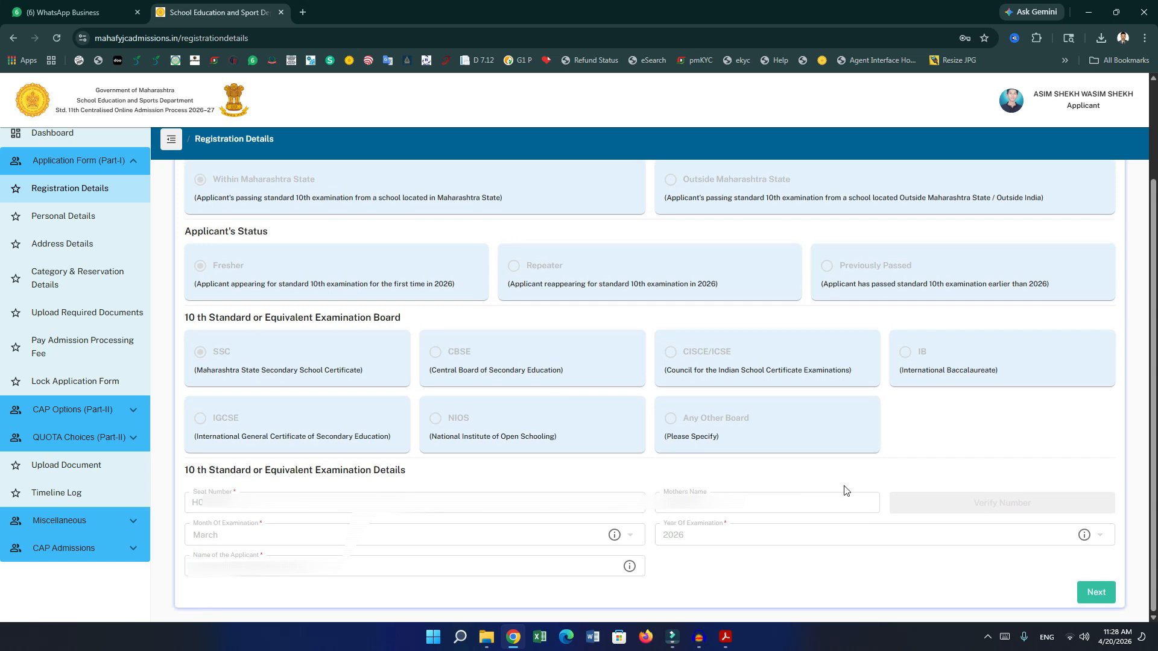
scroll(913, 511, up, 3)
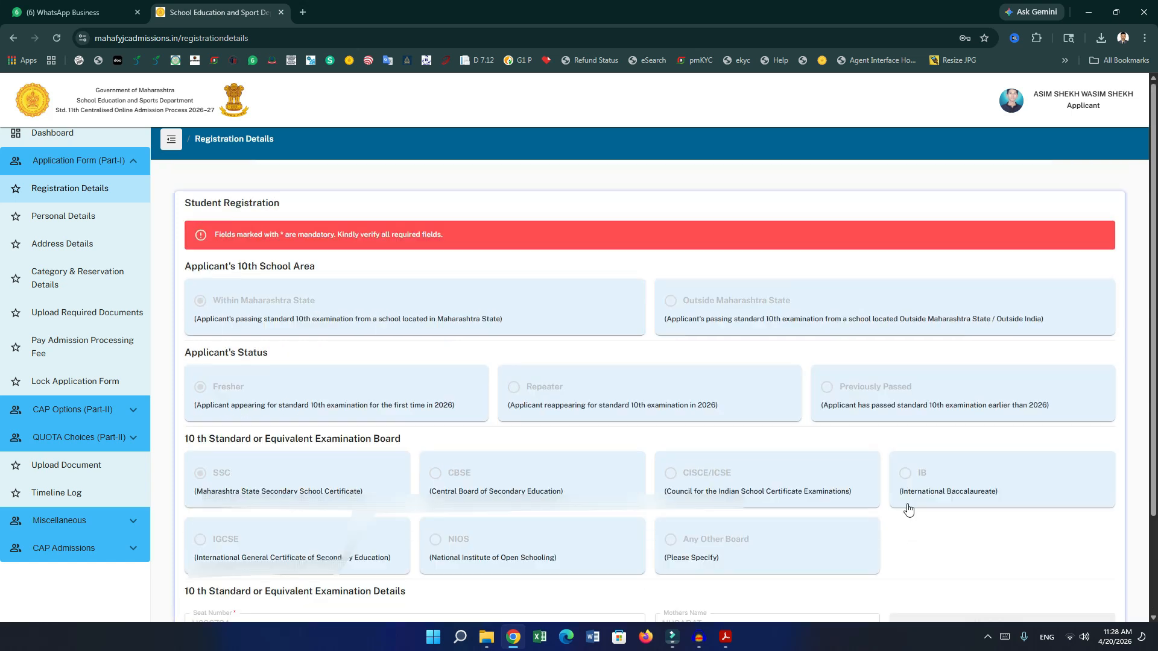
scroll(905, 509, down, 3)
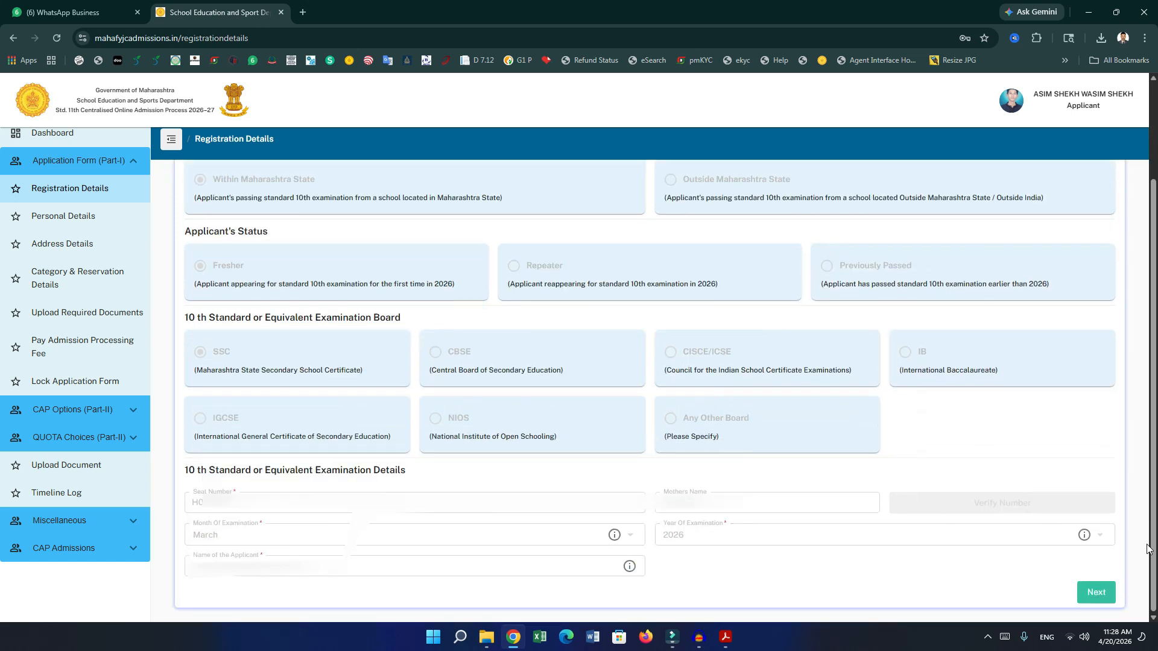
click(1106, 597)
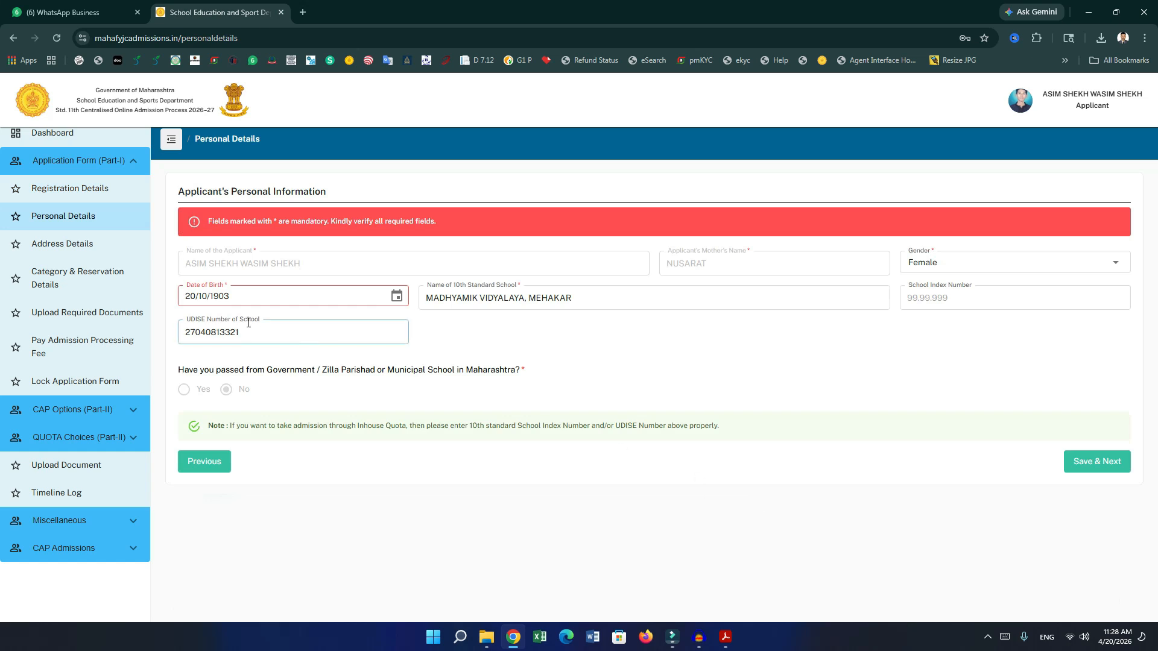
Change the date of birth to the correct day in 2010 and save the Personal Details.
click(360, 310)
click(396, 295)
click(246, 331)
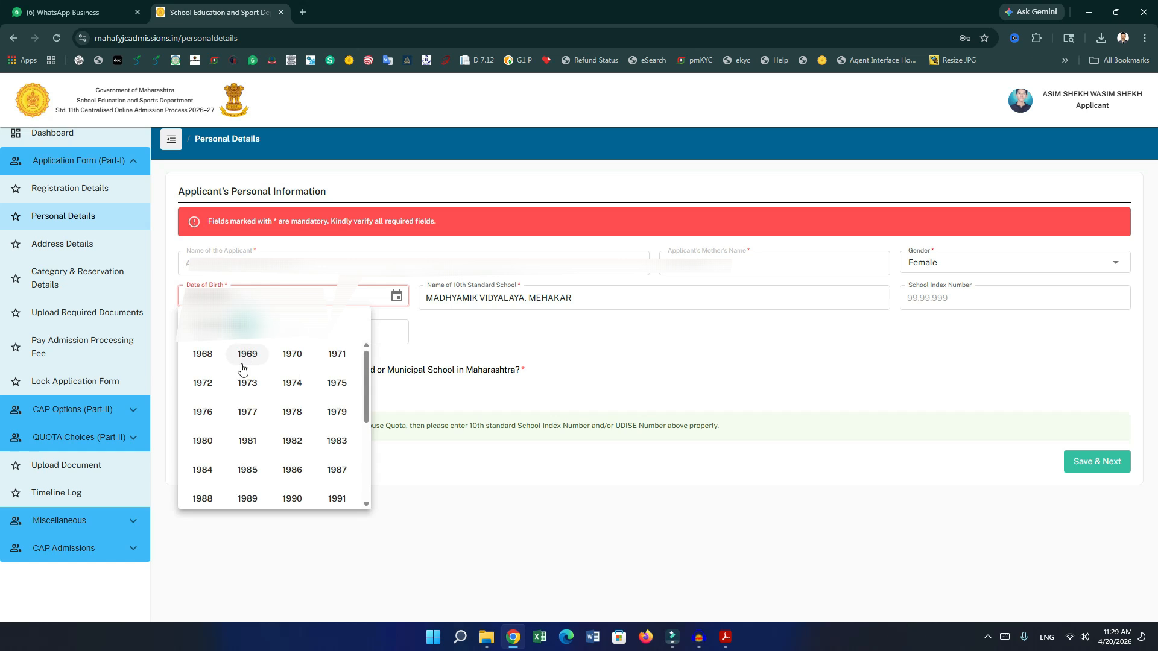
scroll(261, 397, down, 5)
click(292, 465)
click(329, 328)
click(330, 331)
click(302, 401)
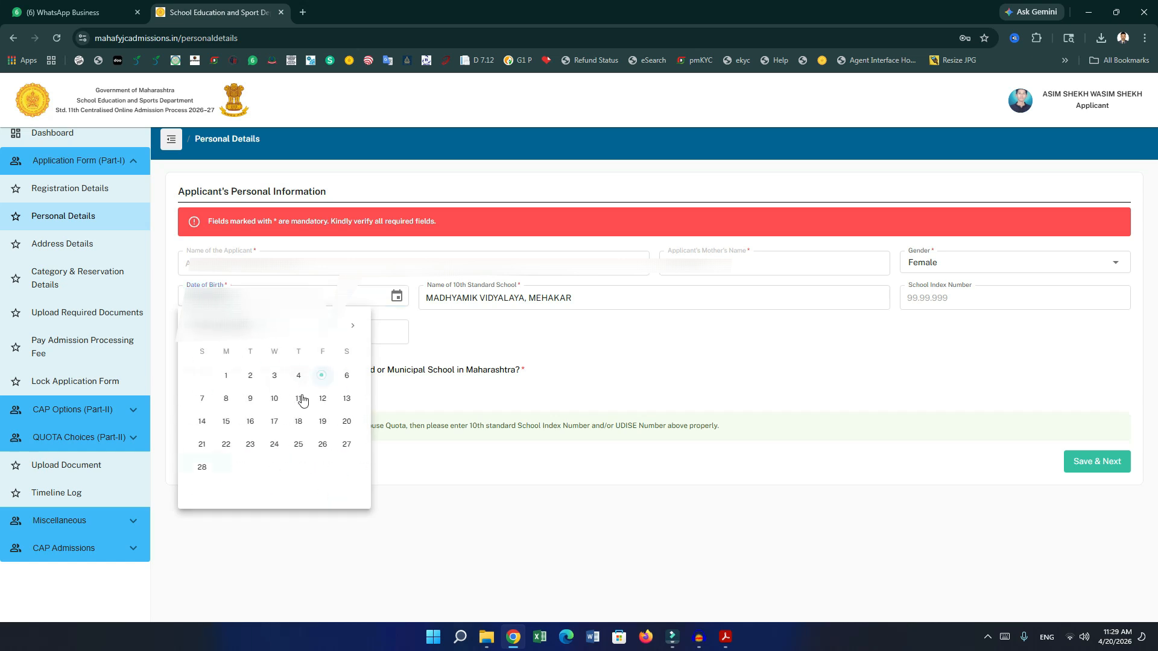
click(464, 346)
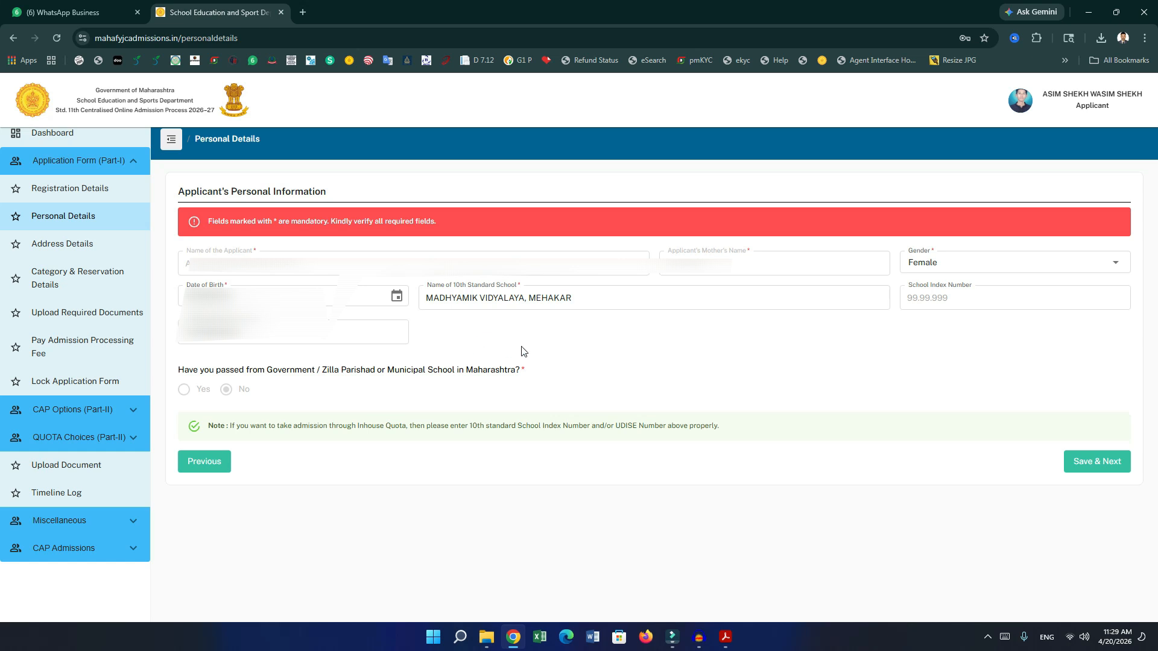
click(1084, 462)
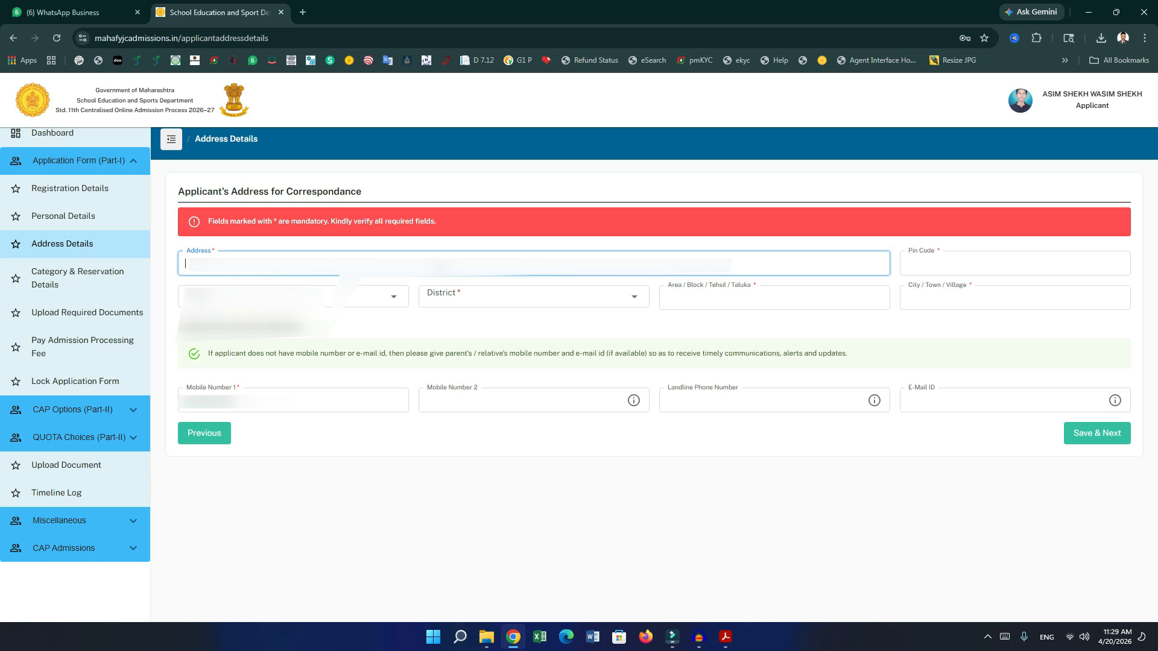
Enter the address line and pin code, and select the state.
text(AT POSTTA)
key(Tab)
text(443)
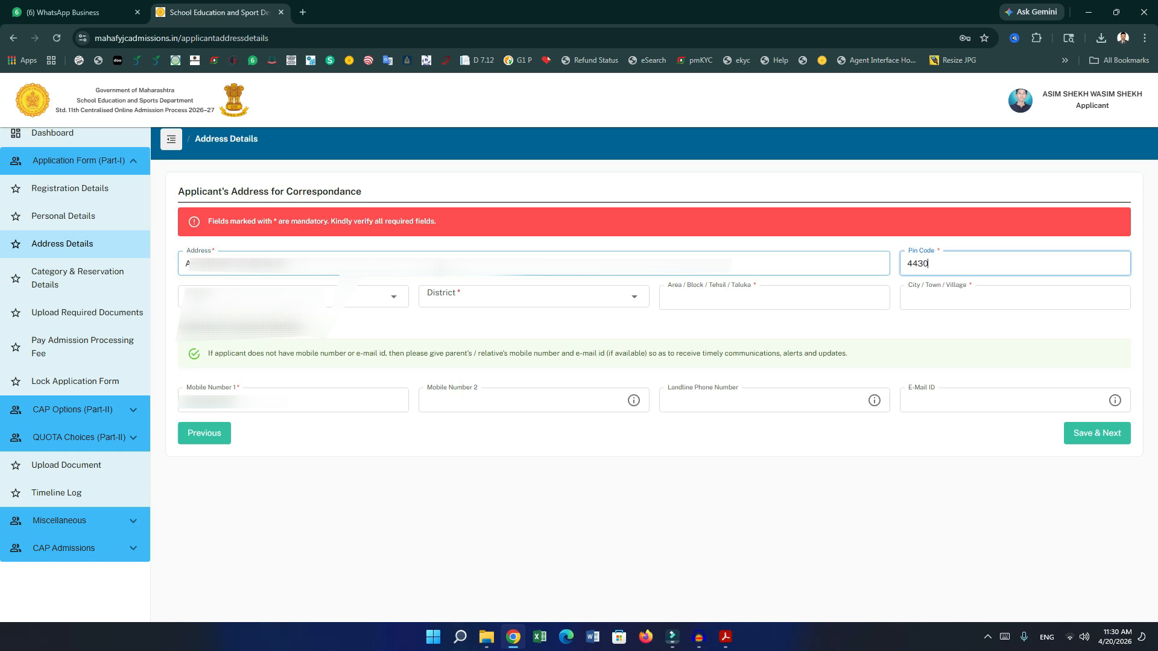
text(301)
key(Tab)
key(space)
key(Down)
key(Return)
key(Tab)
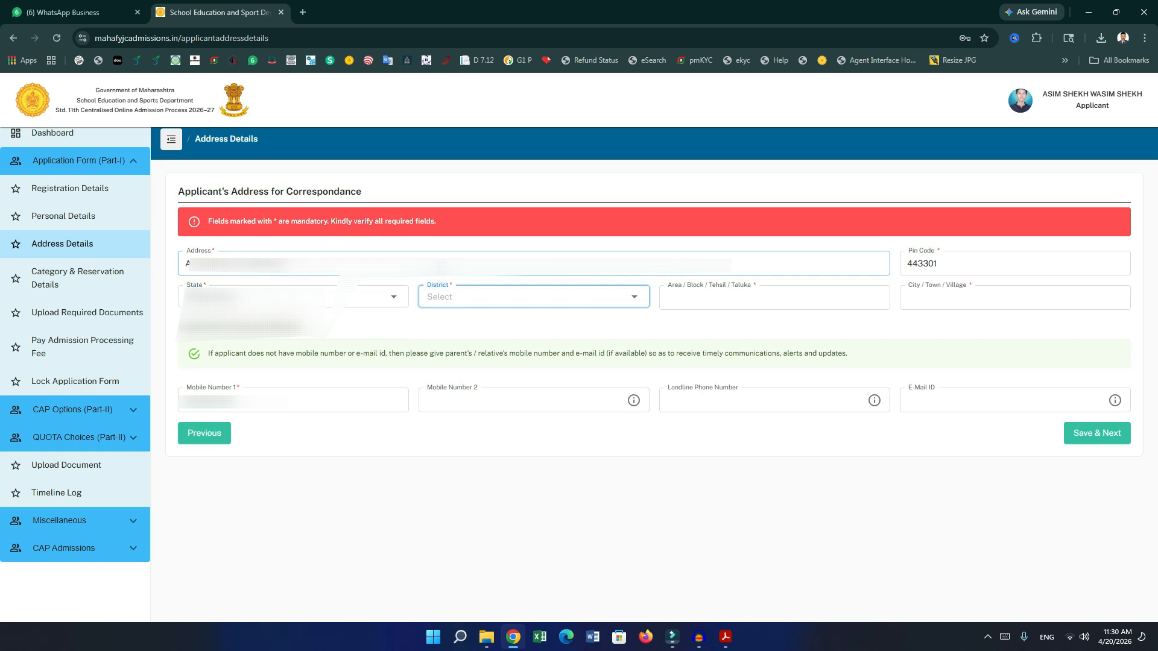
Choose district BULDHANA, enter taluka MEHKAR and village SONATI, and save the address.
click(642, 235)
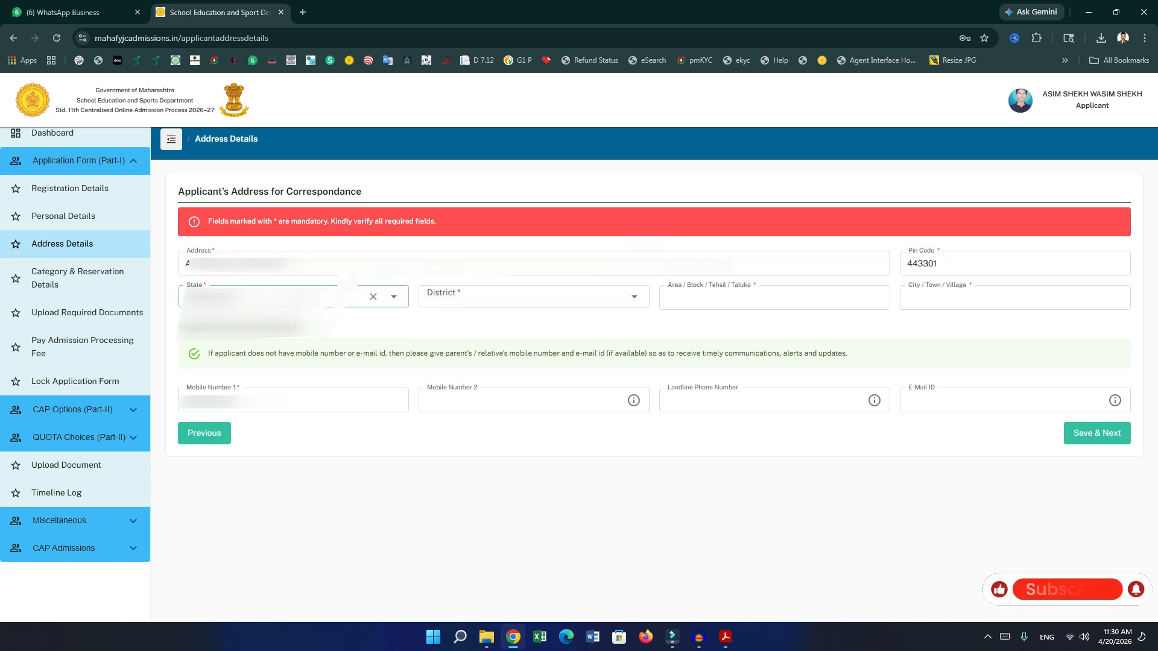
click(422, 299)
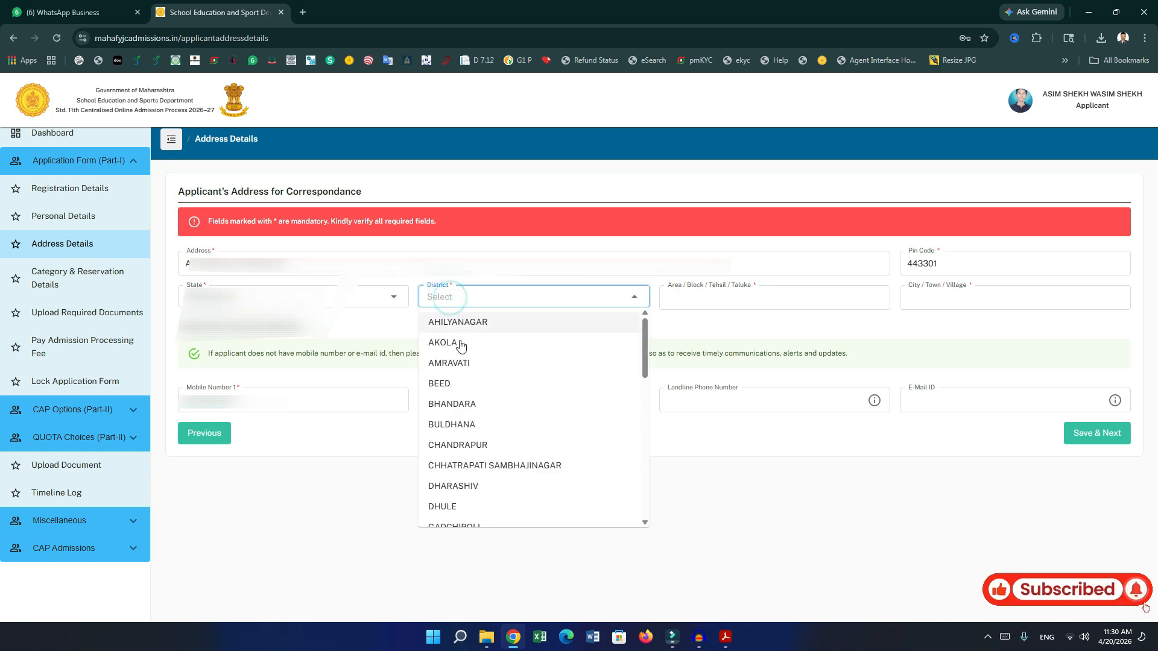
click(464, 422)
click(711, 303)
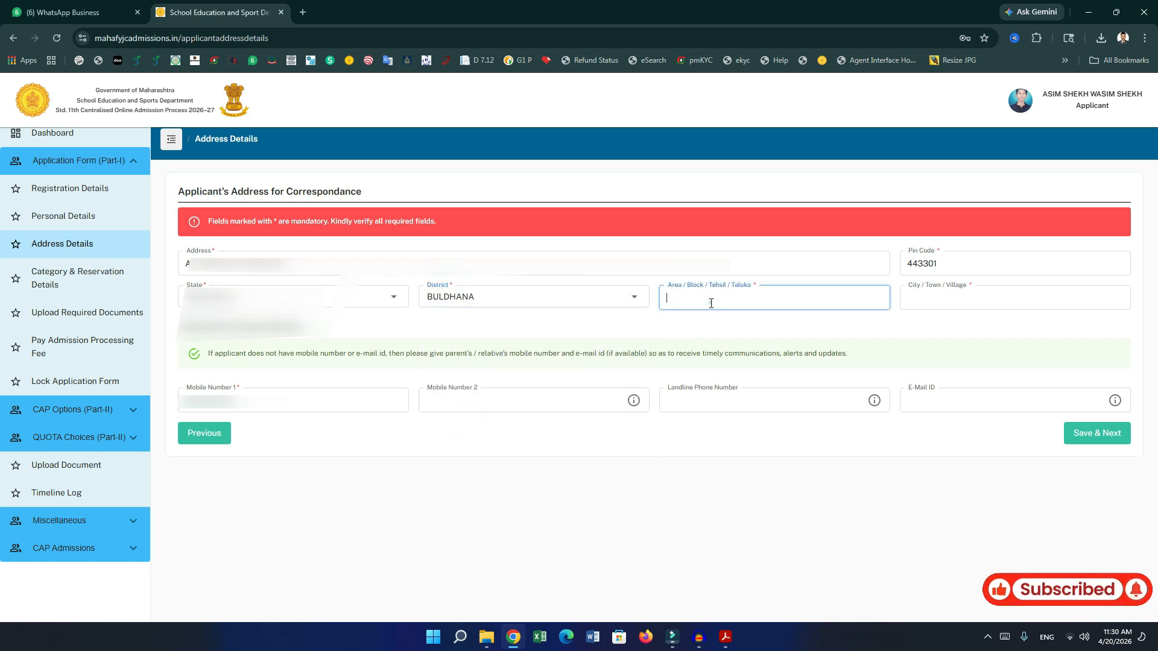
text(MEHG)
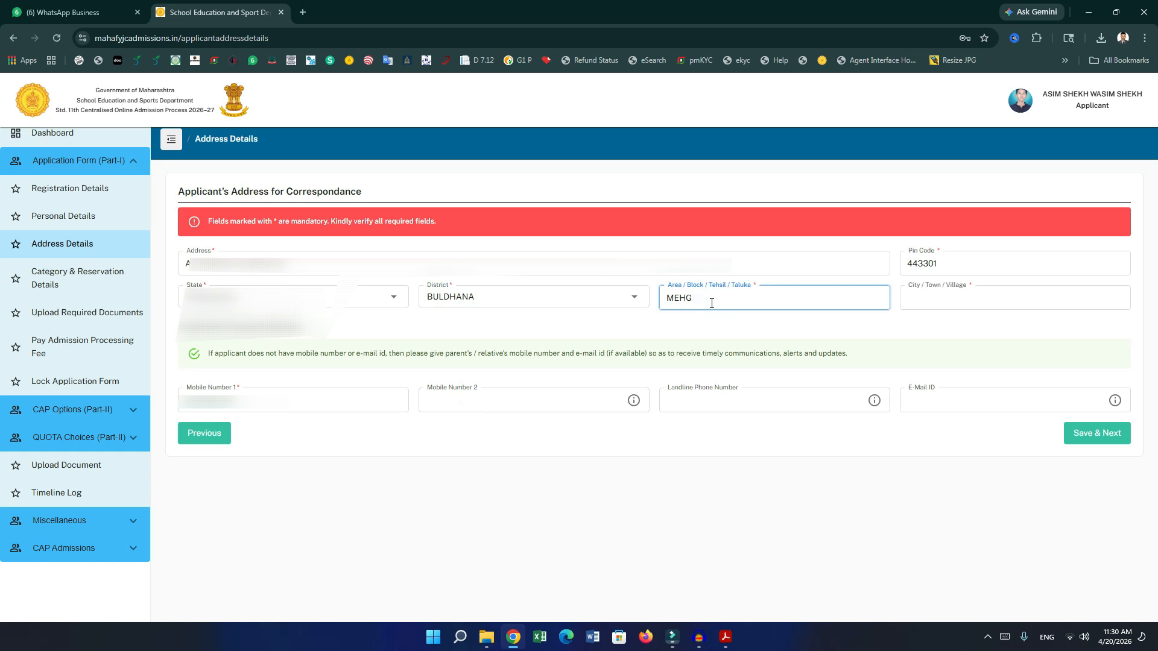
text(HKAR)
key(Tab)
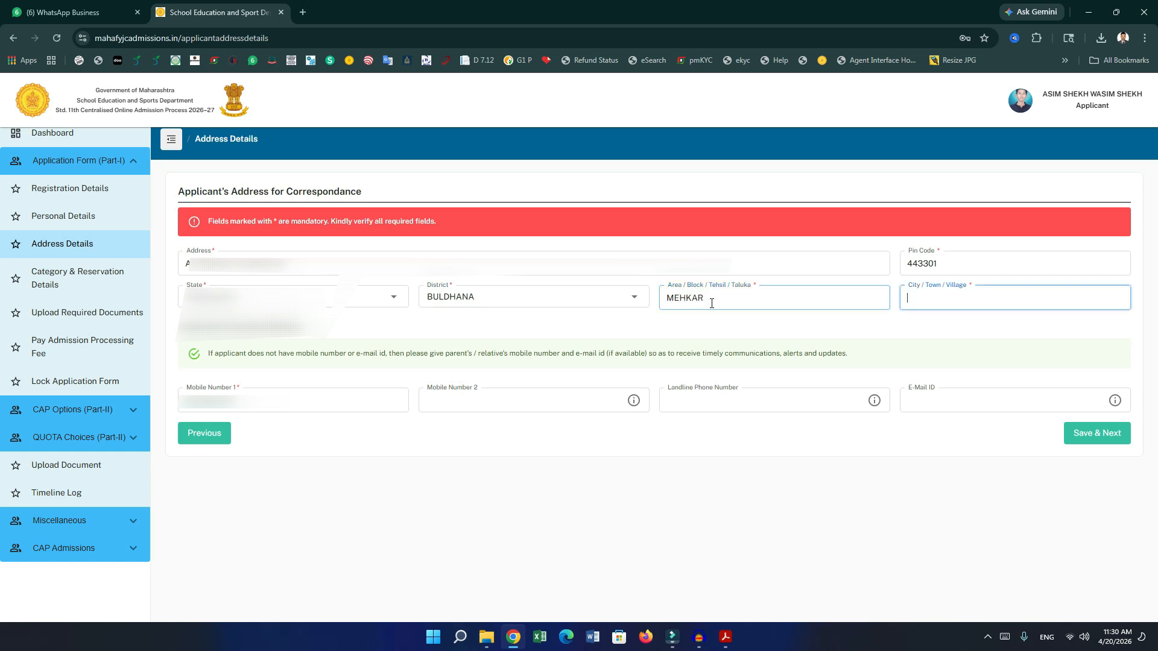
text(SONATI)
click(462, 486)
click(230, 410)
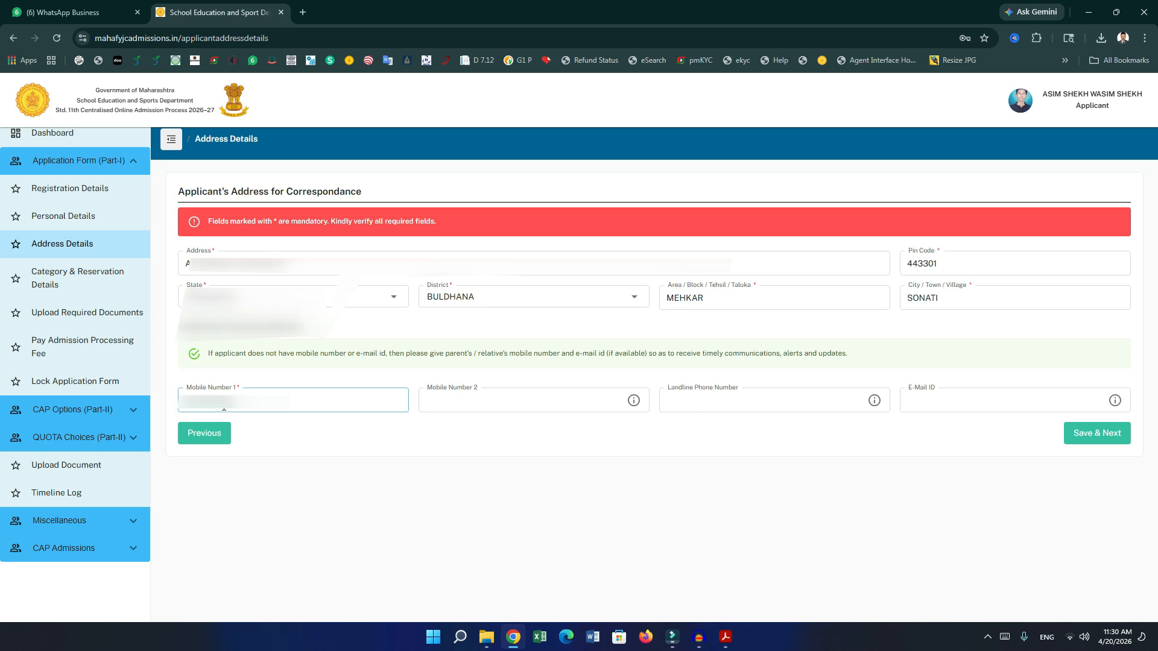
click(483, 407)
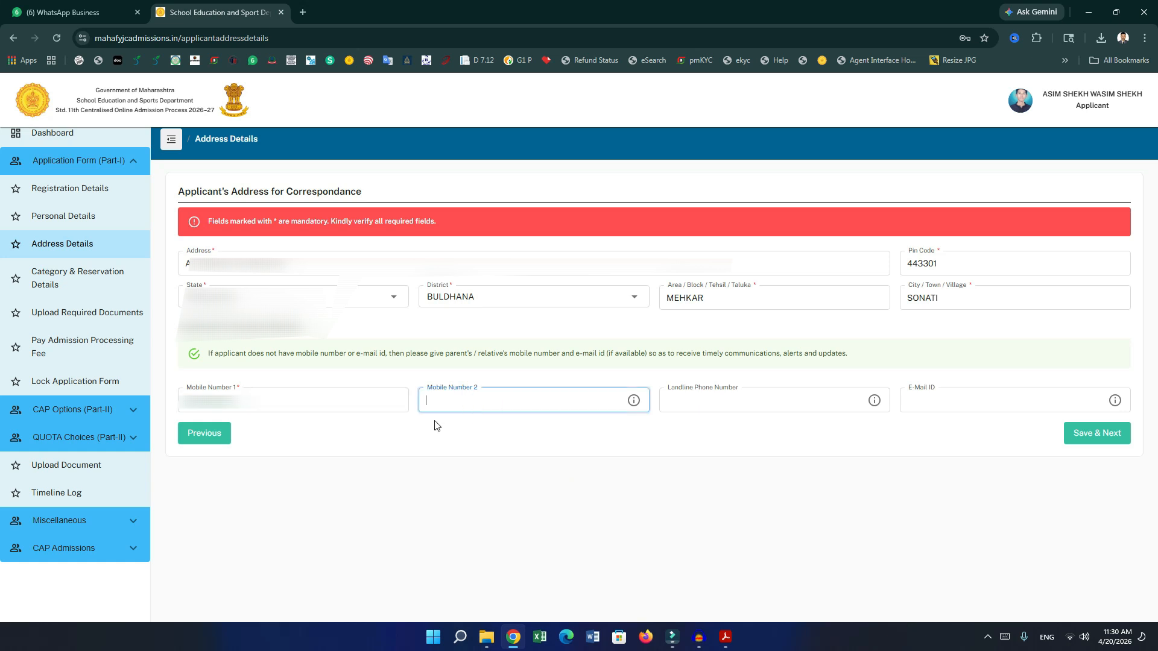
click(1102, 431)
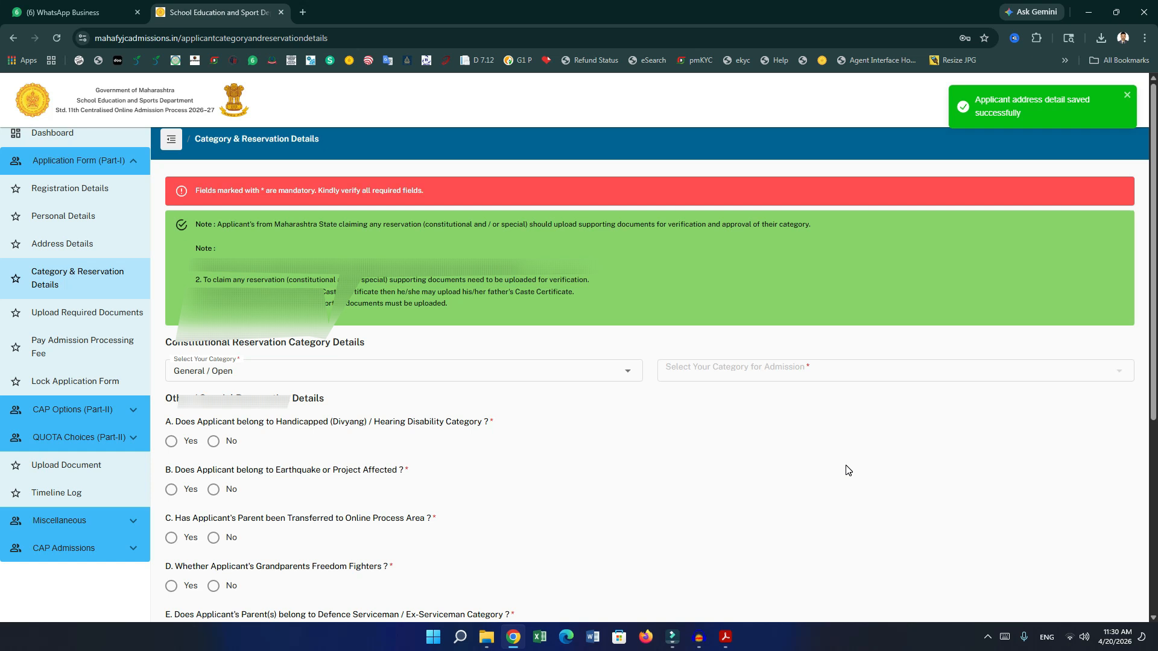
Choose General / Open from the Select Your Category list.
scroll(848, 470, down, 1)
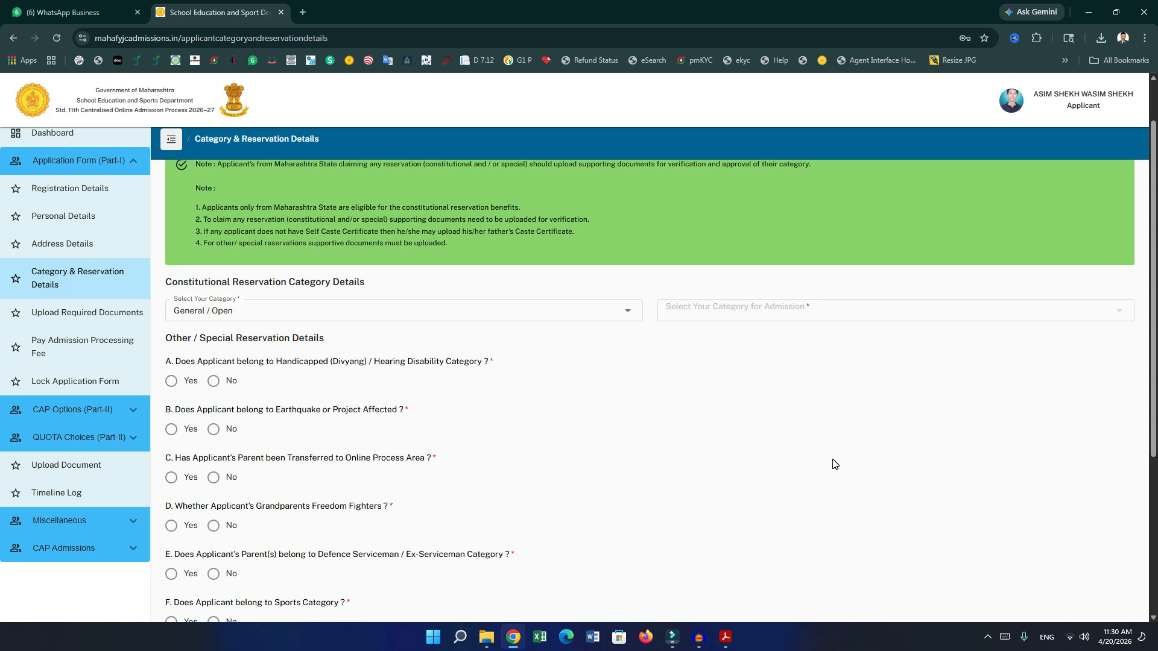
scroll(832, 464, down, 1)
click(421, 251)
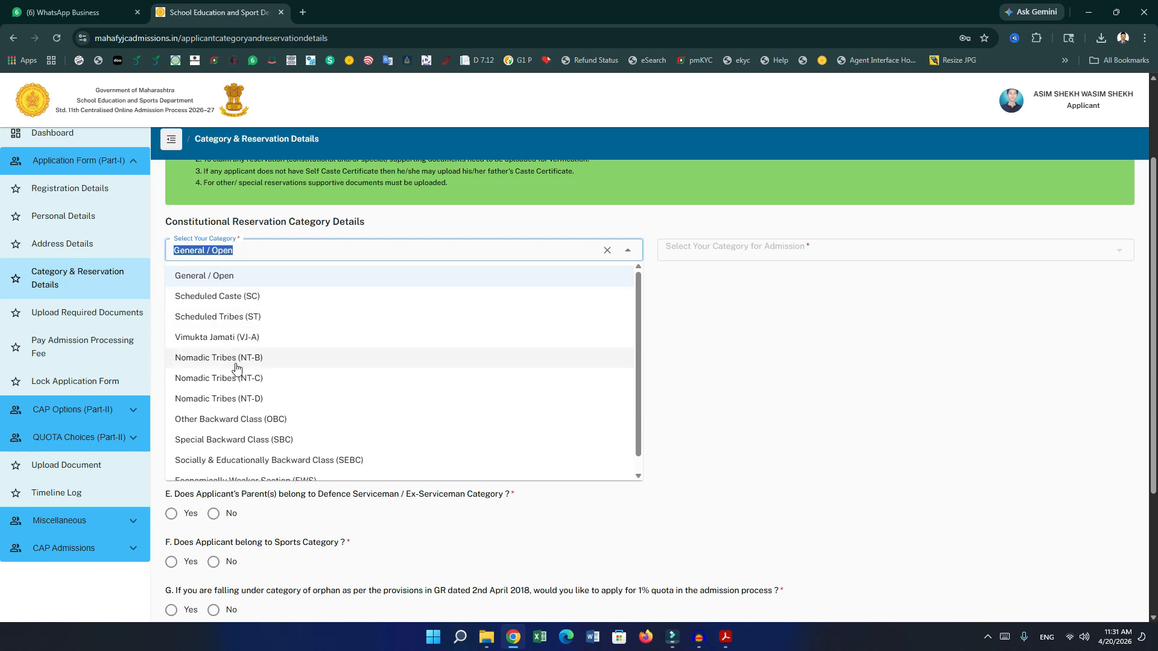
scroll(262, 416, down, 1)
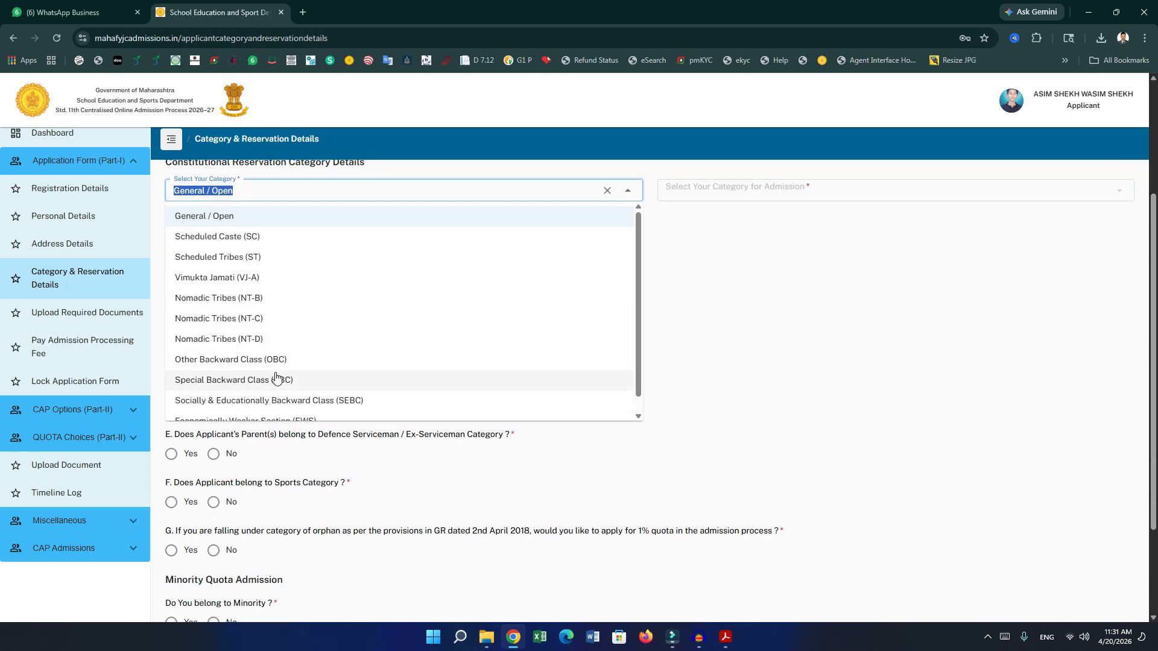
scroll(276, 378, up, 2)
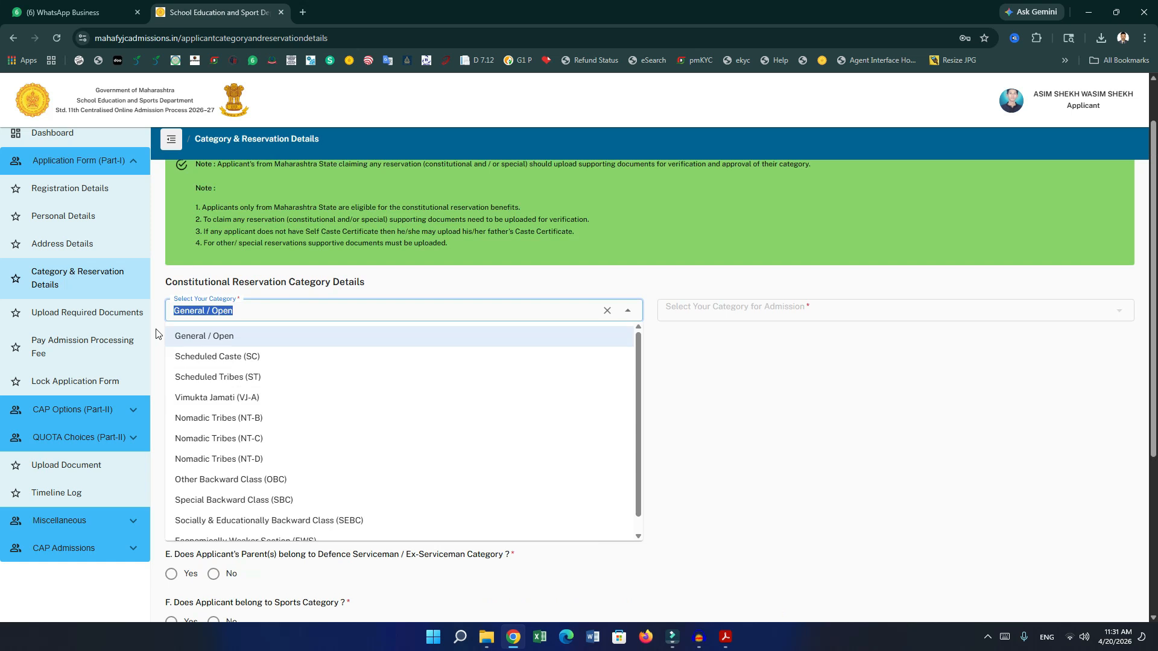
click(229, 336)
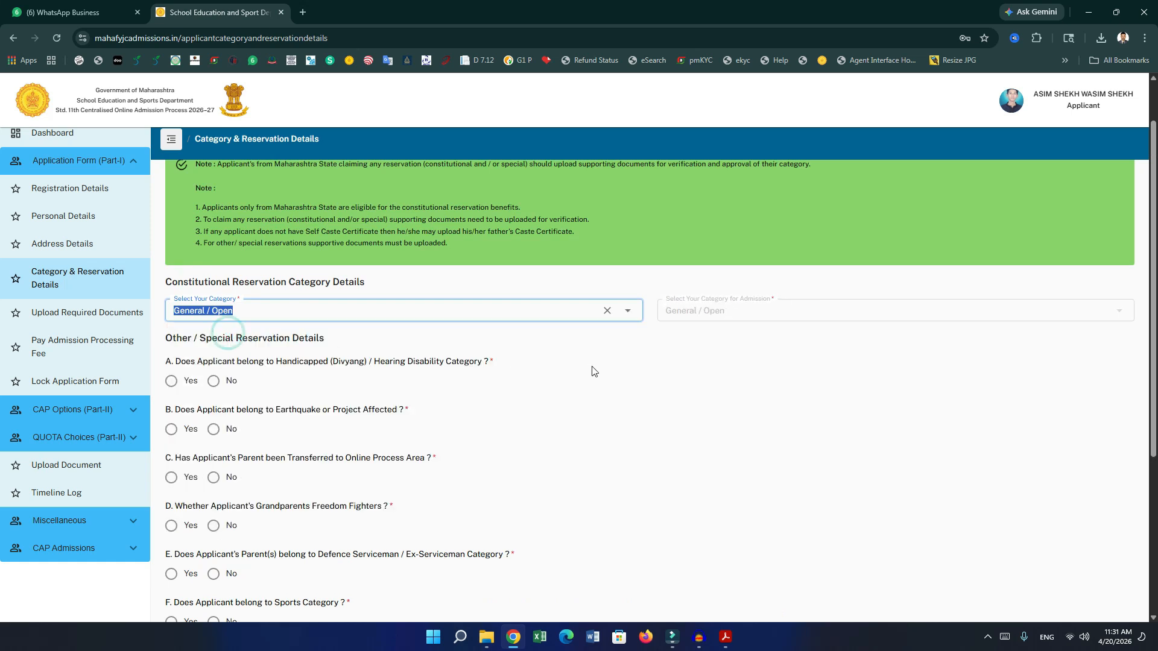
click(615, 368)
scroll(458, 369, down, 1)
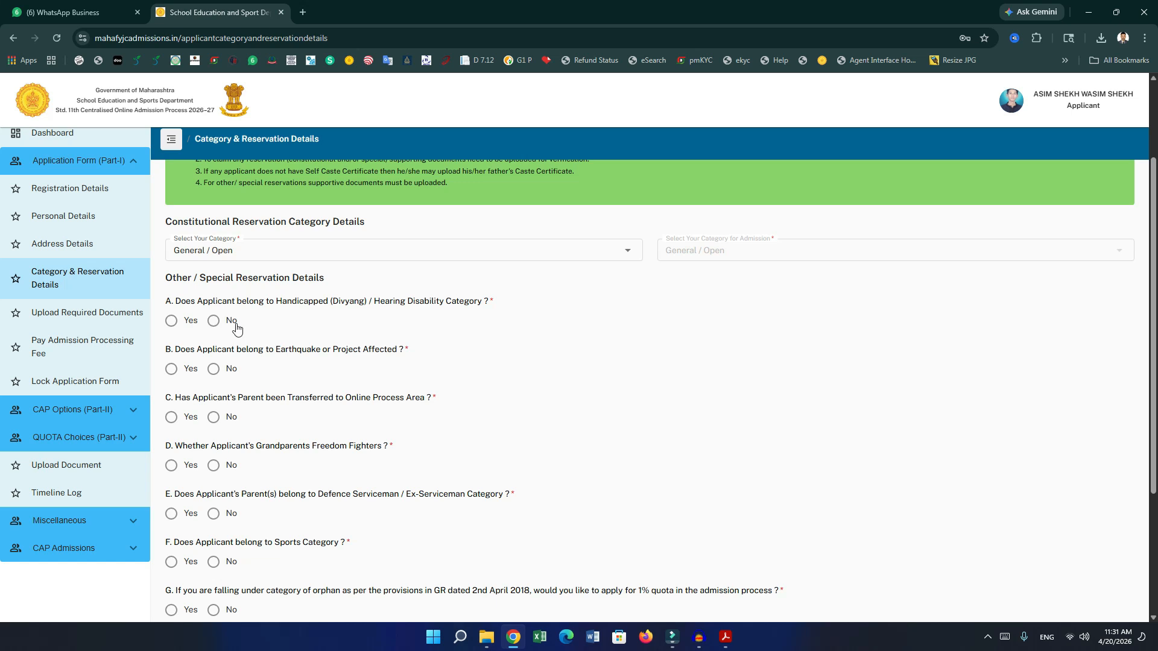
Answer No to reservation questions A–G, including disability, parent transfer, sports and orphan quota.
click(171, 321)
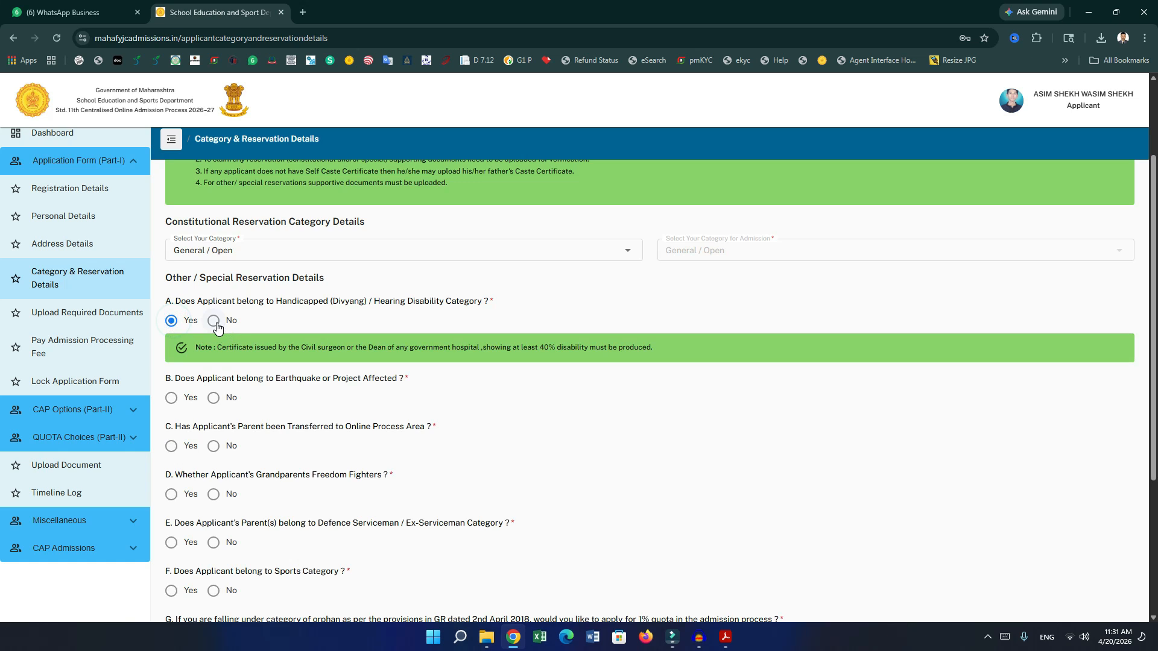
click(215, 321)
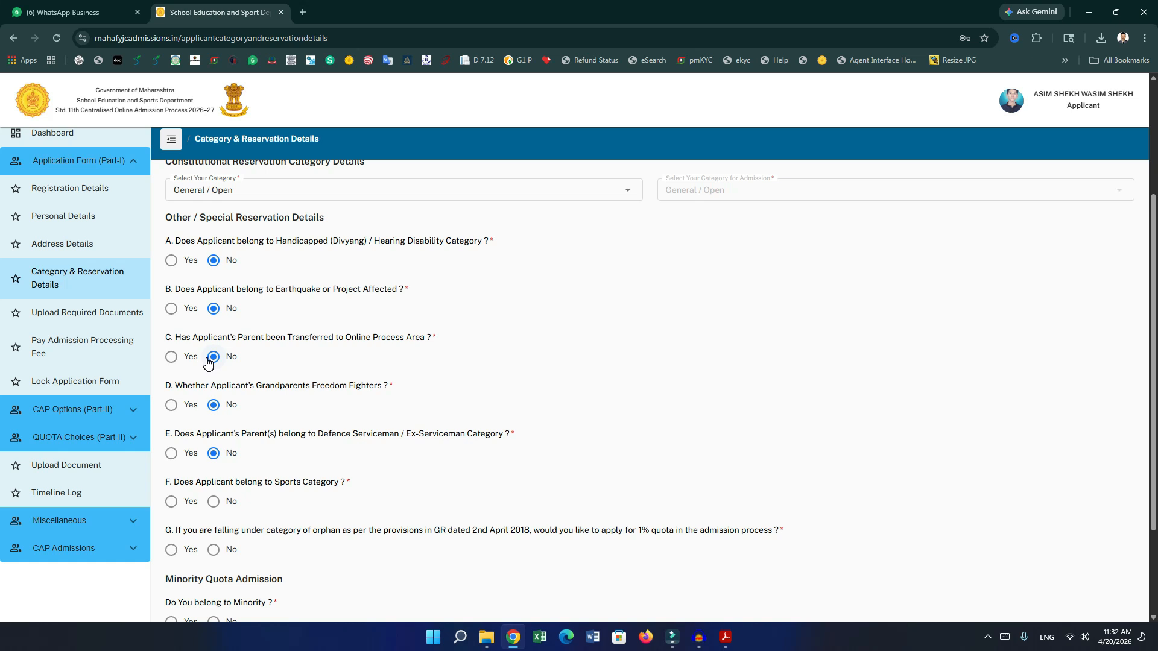
click(170, 359)
click(213, 357)
scroll(232, 425, down, 1)
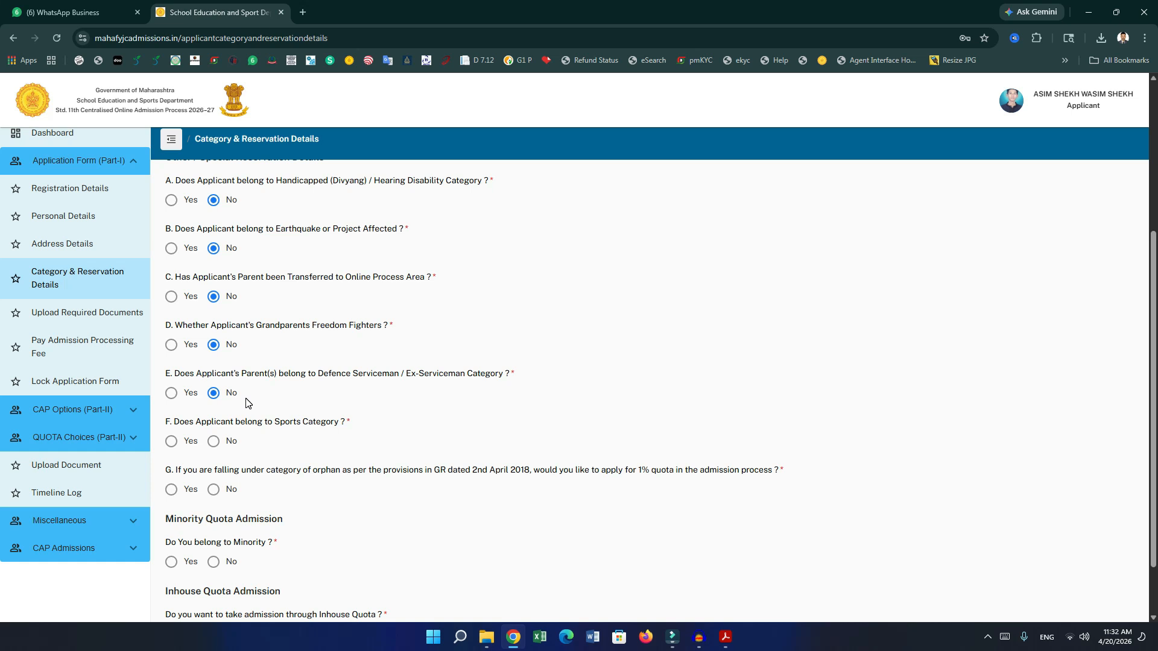
scroll(205, 389, down, 1)
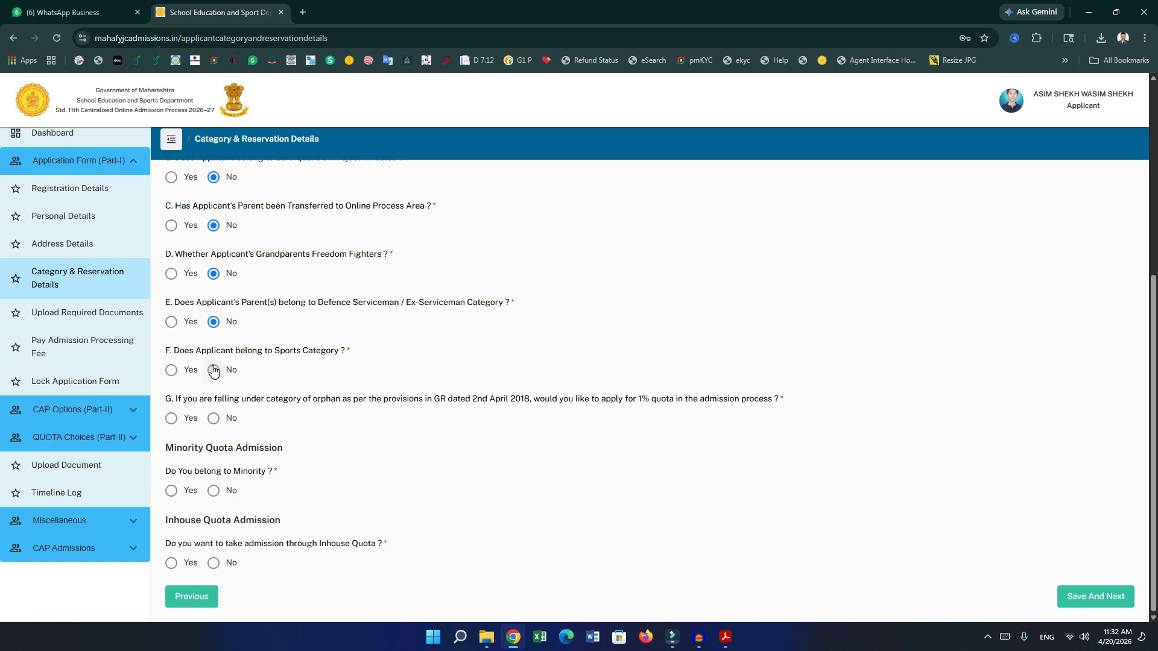
click(213, 370)
click(214, 418)
Claim minority status, choosing Hindi linguistic and Muslim religious minority.
click(170, 490)
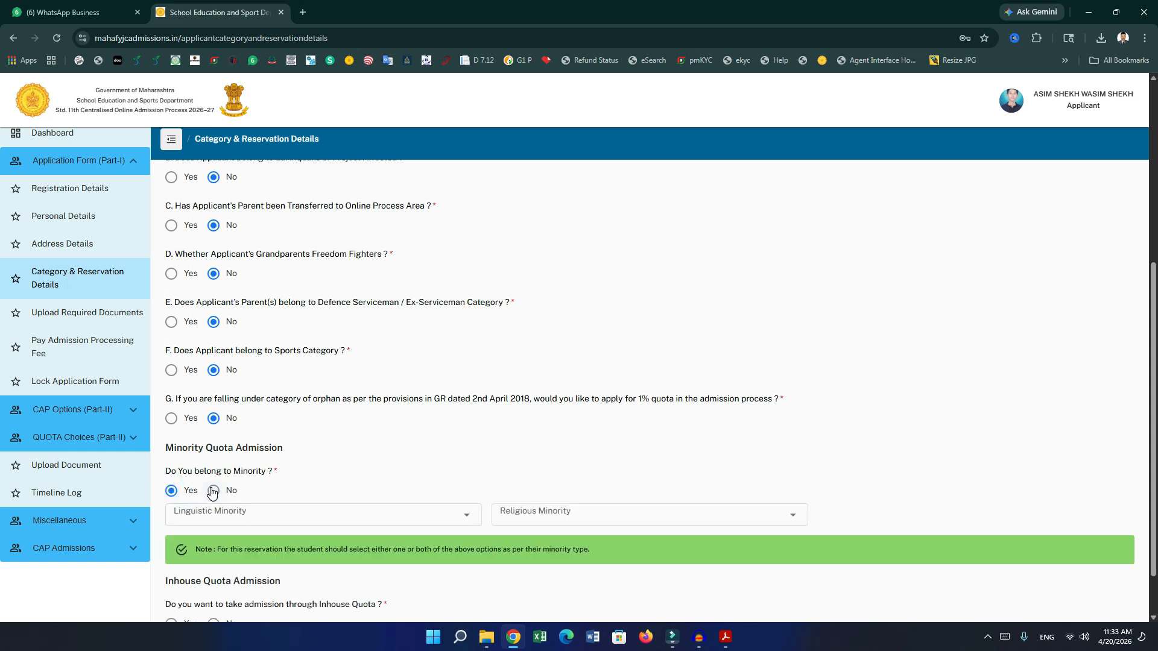
scroll(259, 484, down, 1)
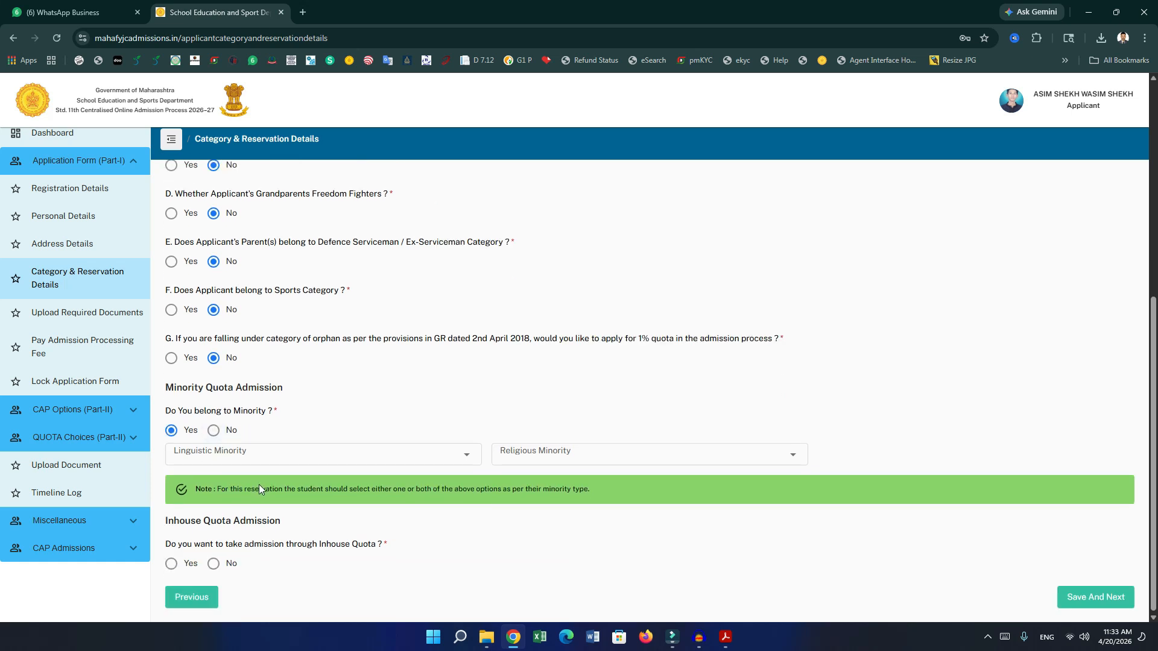
click(301, 458)
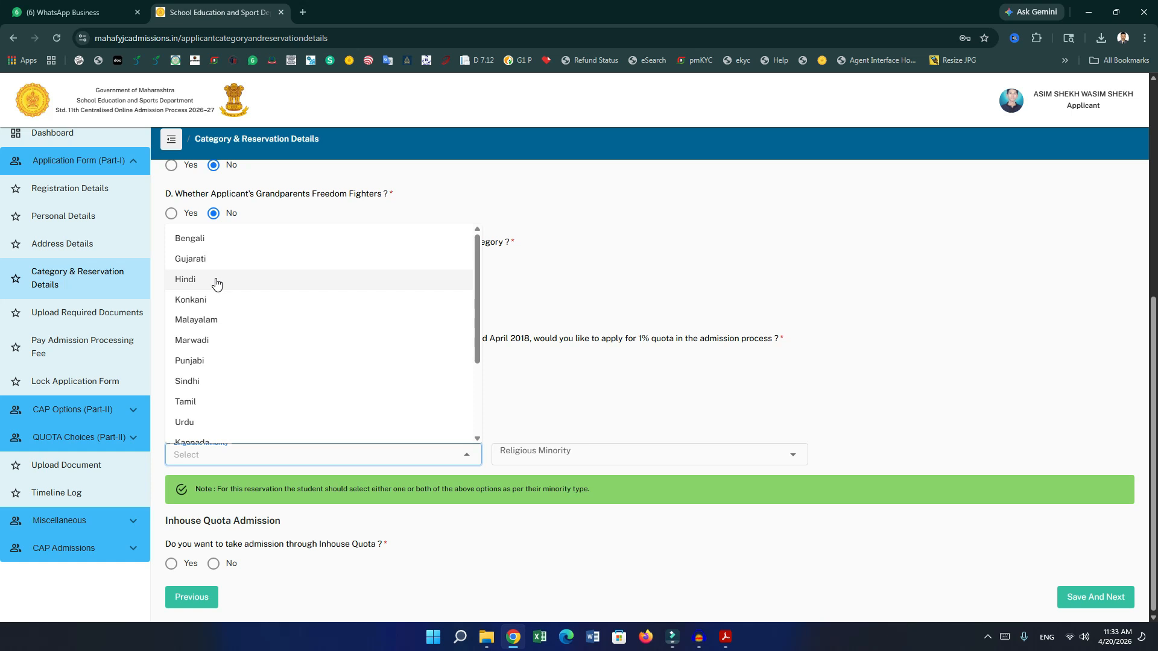
click(217, 280)
click(518, 457)
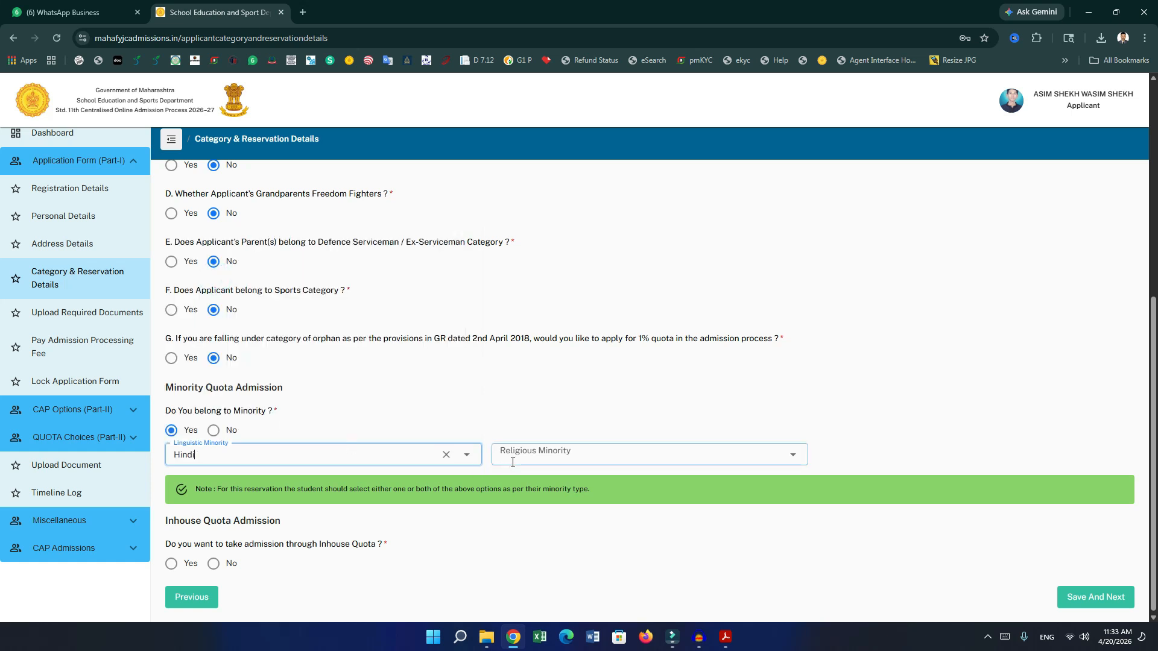
click(533, 522)
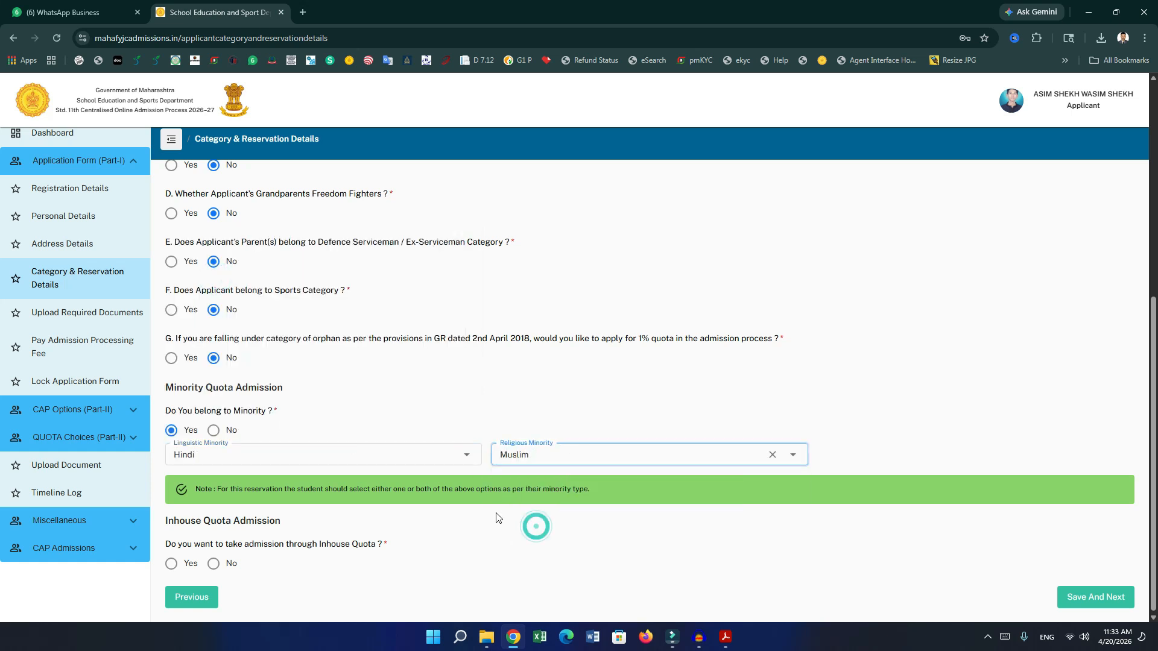
click(573, 457)
click(425, 455)
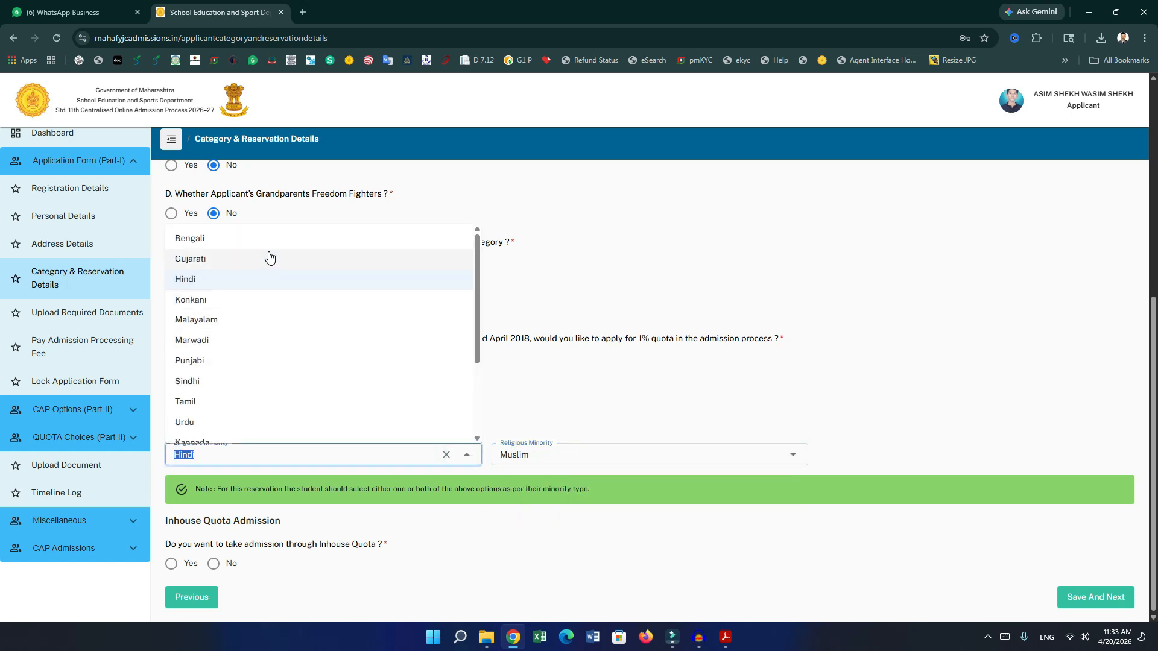
Recheck both minority dropdowns, keeping Hindi and Muslim selected.
scroll(228, 359, down, 2)
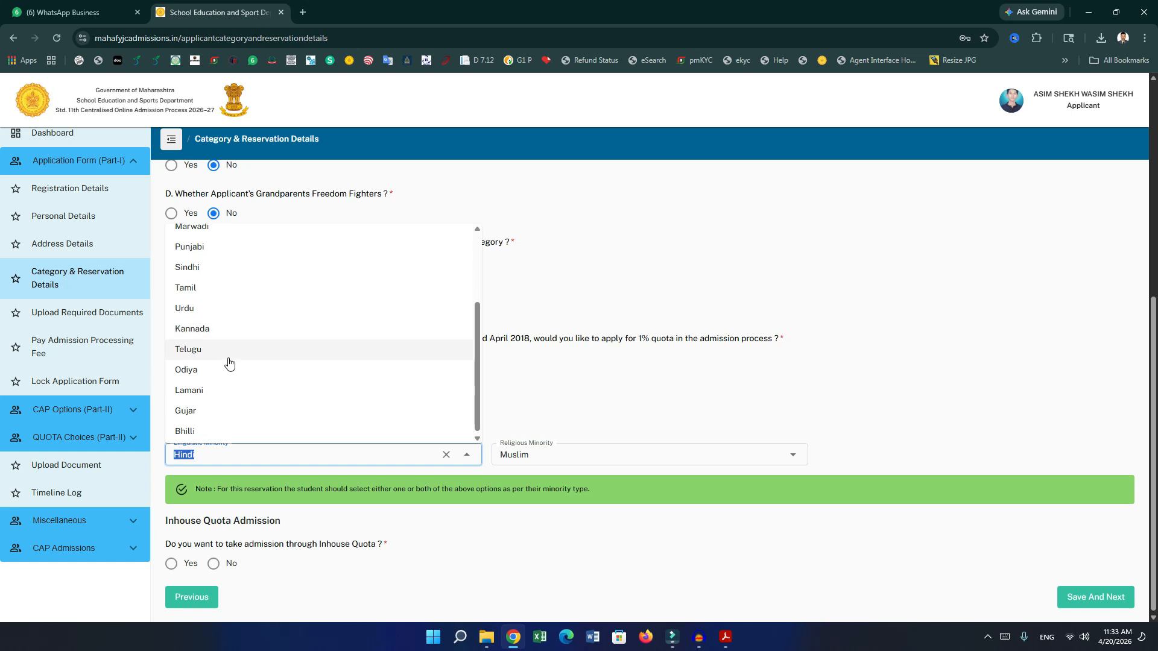
scroll(229, 366, up, 2)
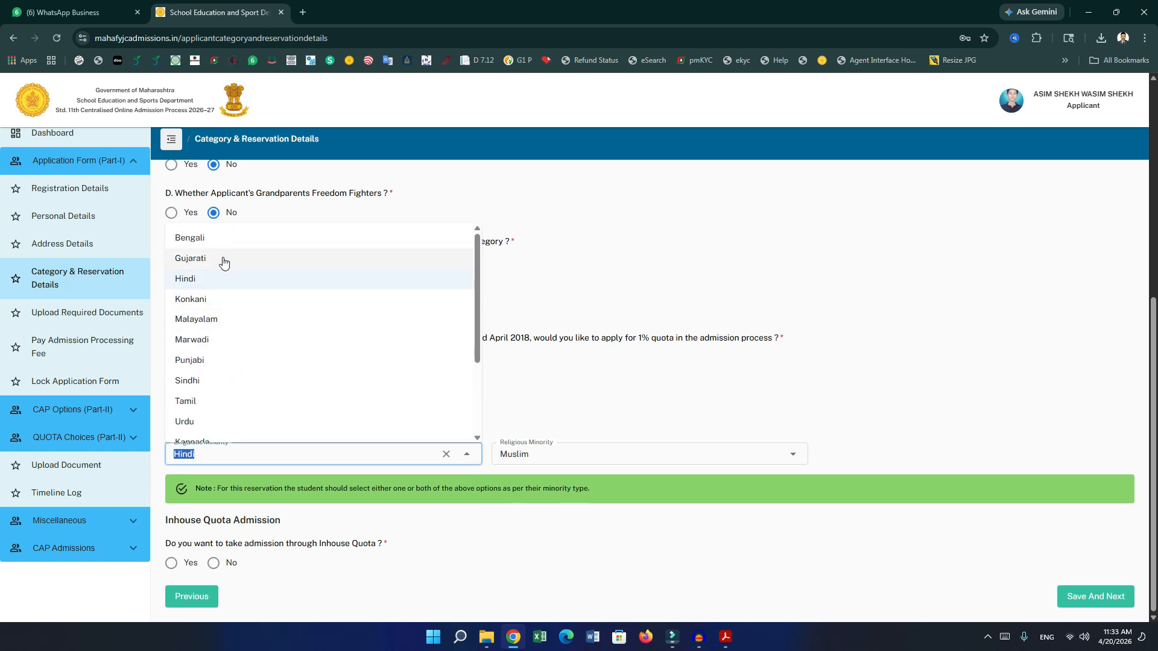
scroll(225, 371, down, 1)
scroll(225, 378, down, 1)
scroll(220, 367, up, 2)
click(211, 290)
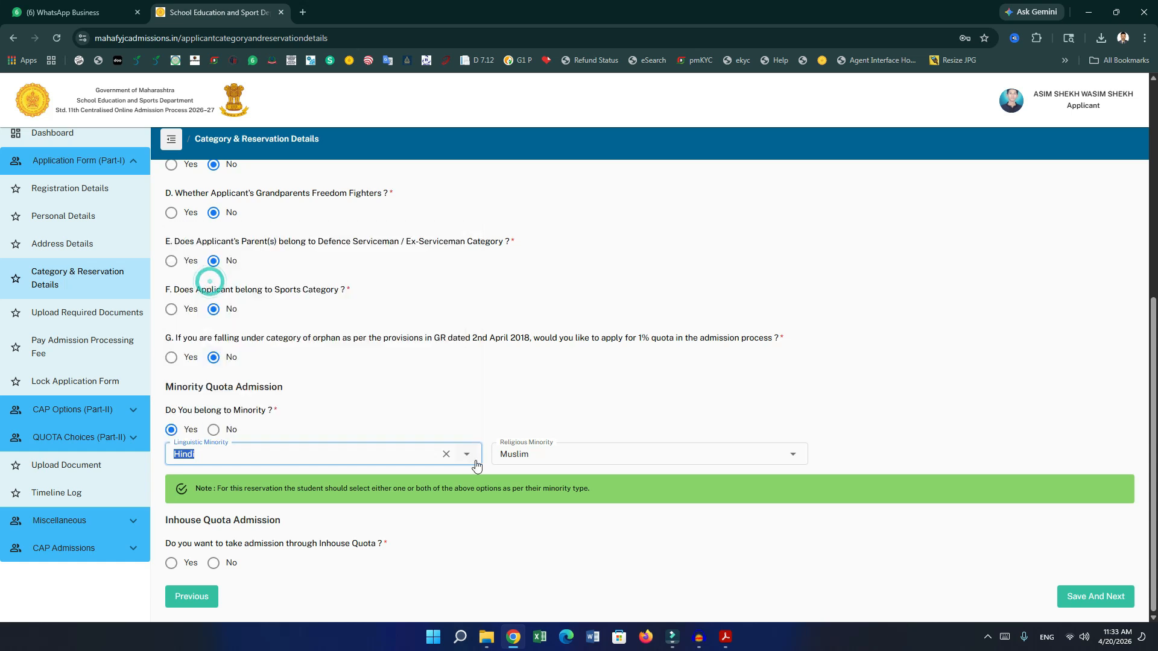
click(532, 458)
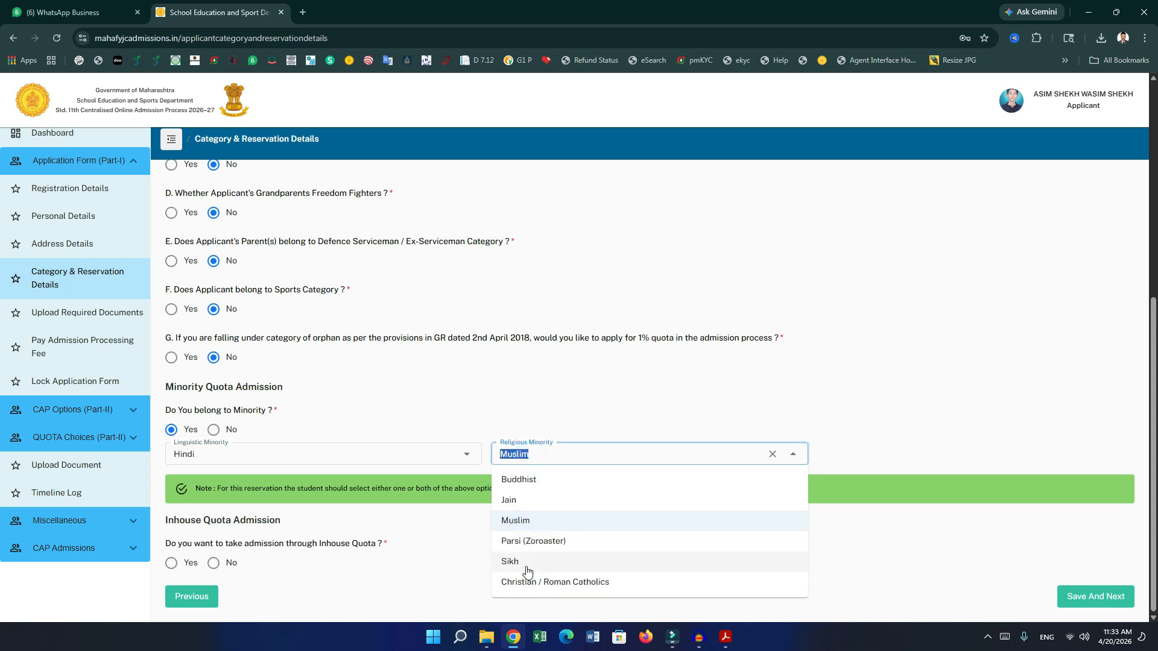
click(532, 520)
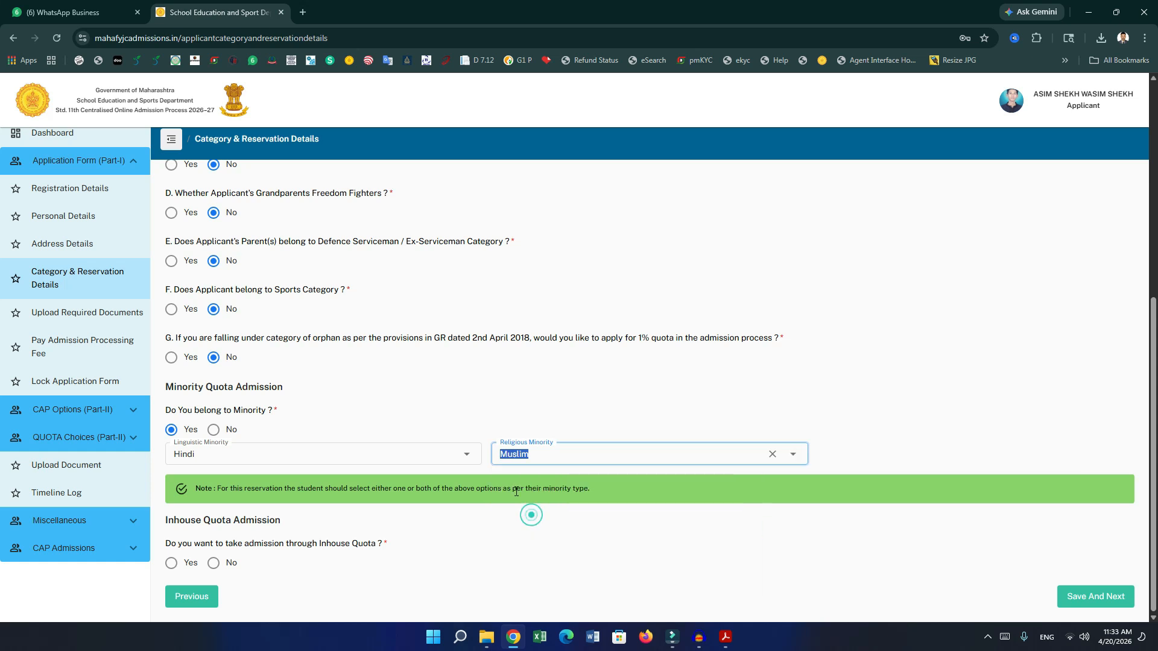
click(487, 523)
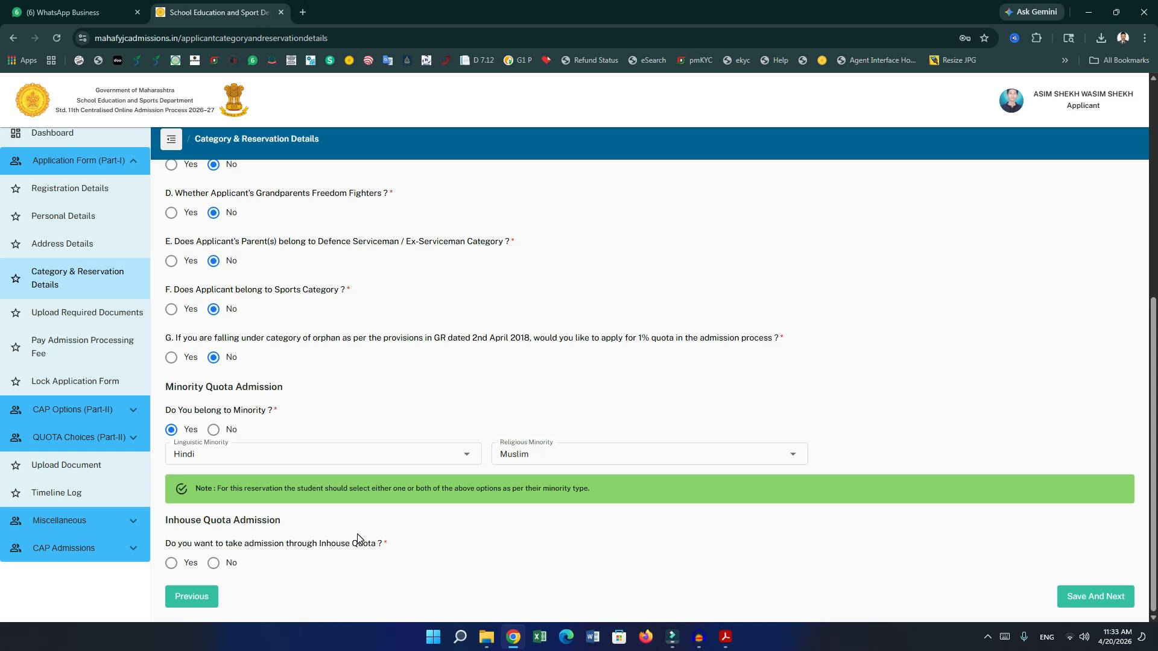
Set the Inhouse Quota answer to Yes and save the reservation details.
click(214, 563)
click(169, 563)
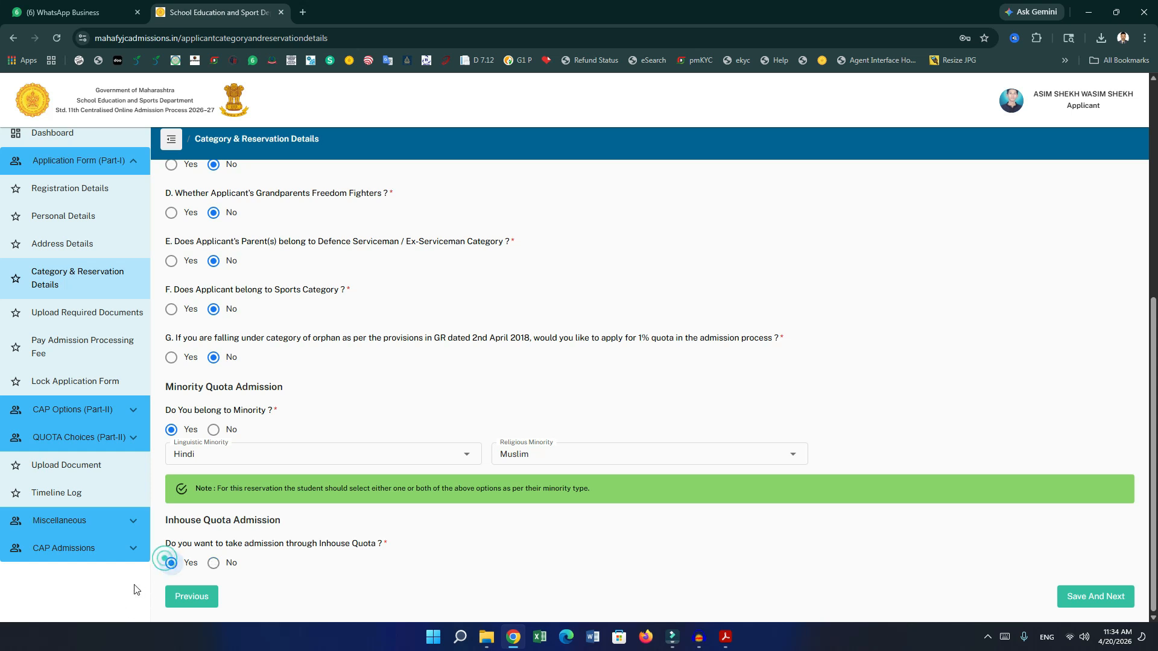
click(215, 568)
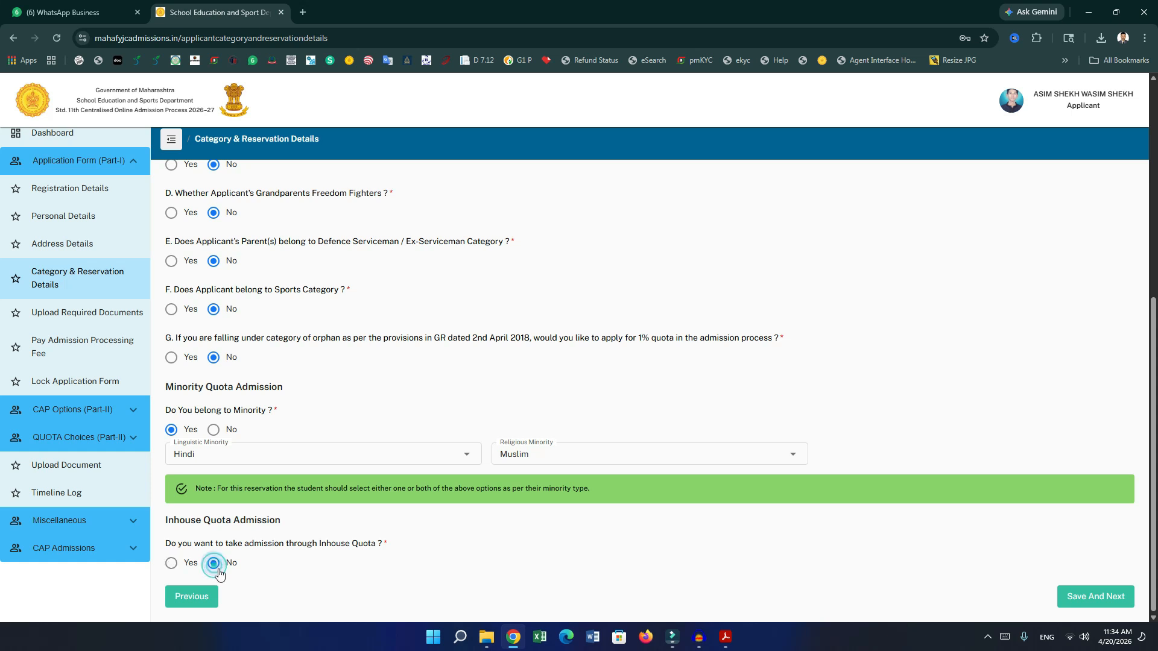
click(171, 563)
click(1089, 599)
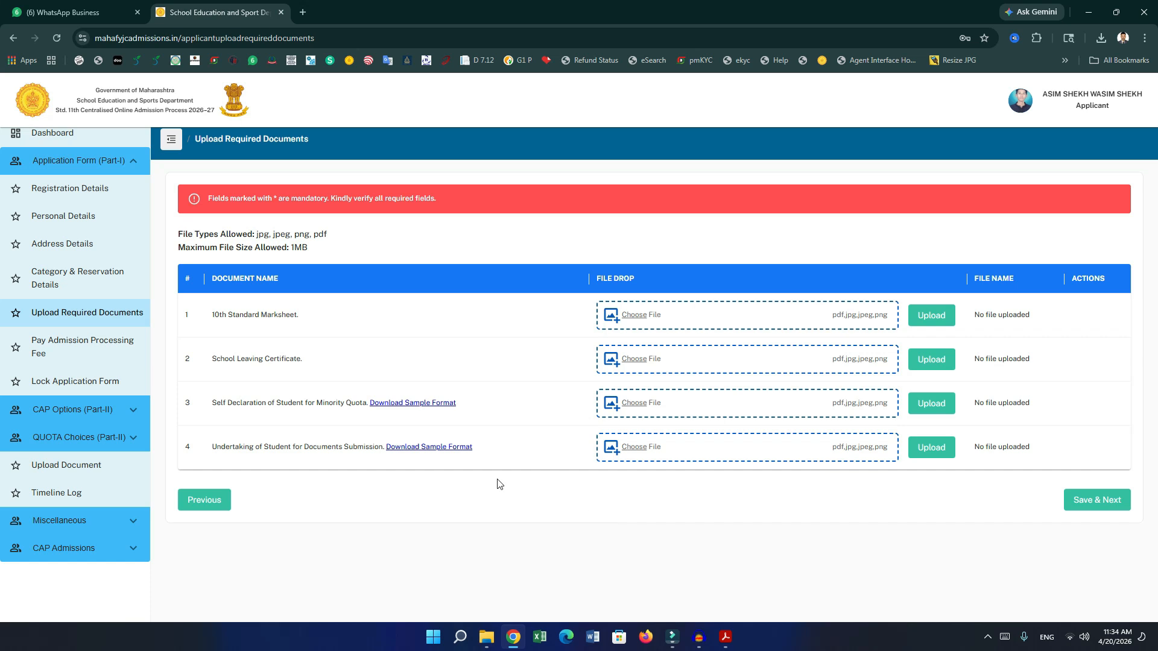
Highlight the 10th Standard Marksheet, School Leaving Certificate and Self Declaration document names.
drag(214, 319, 279, 326)
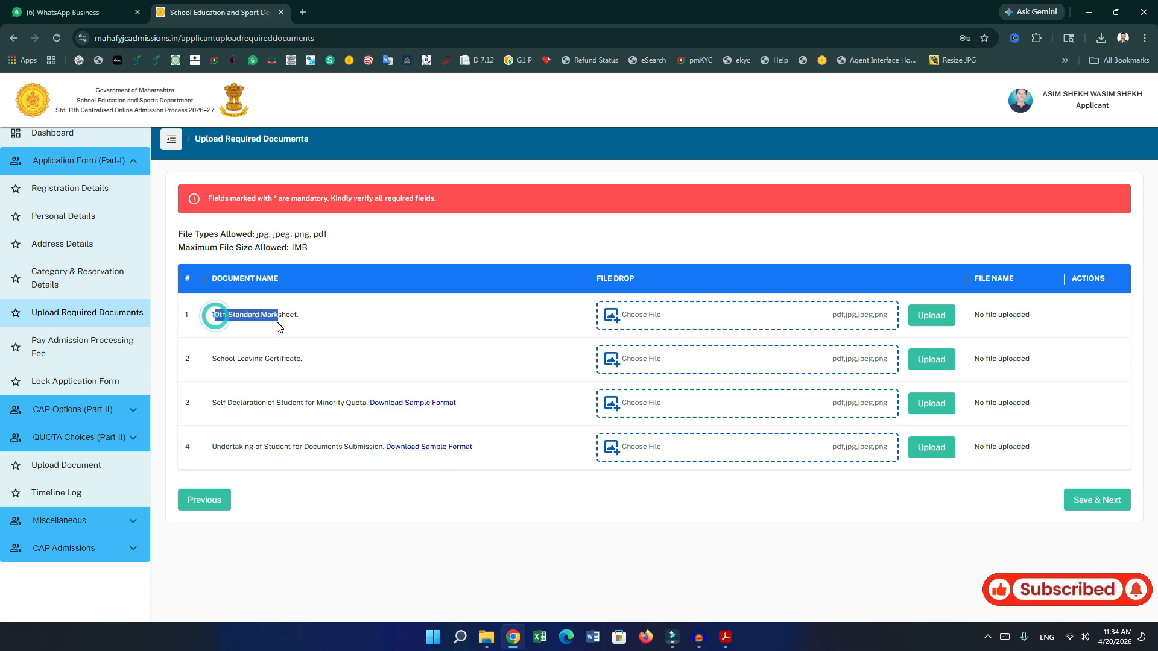
drag(210, 359, 302, 358)
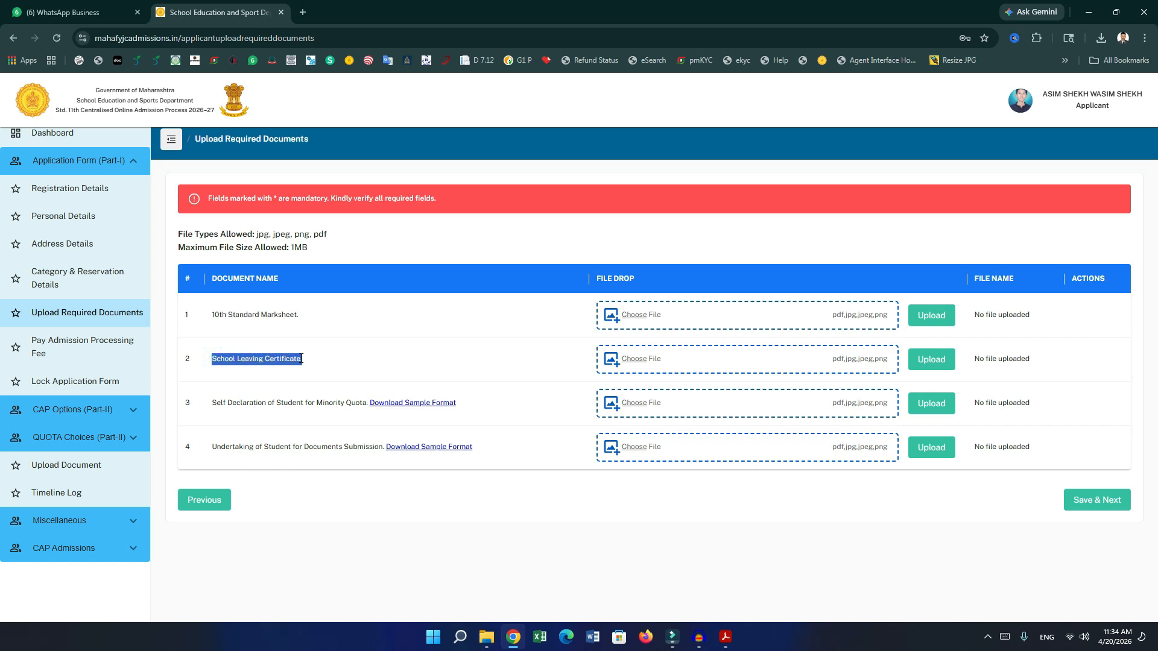
drag(216, 402, 305, 402)
click(304, 402)
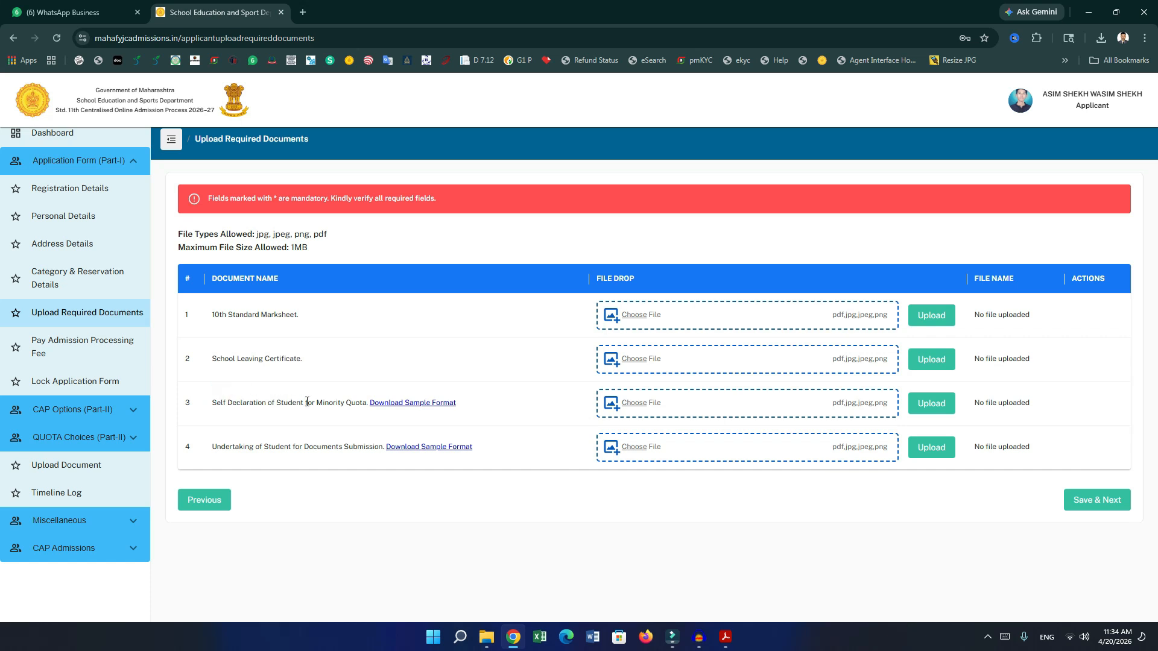
Save the minority self declaration and documents-submission undertaking sample formats to Downloads.
click(383, 406)
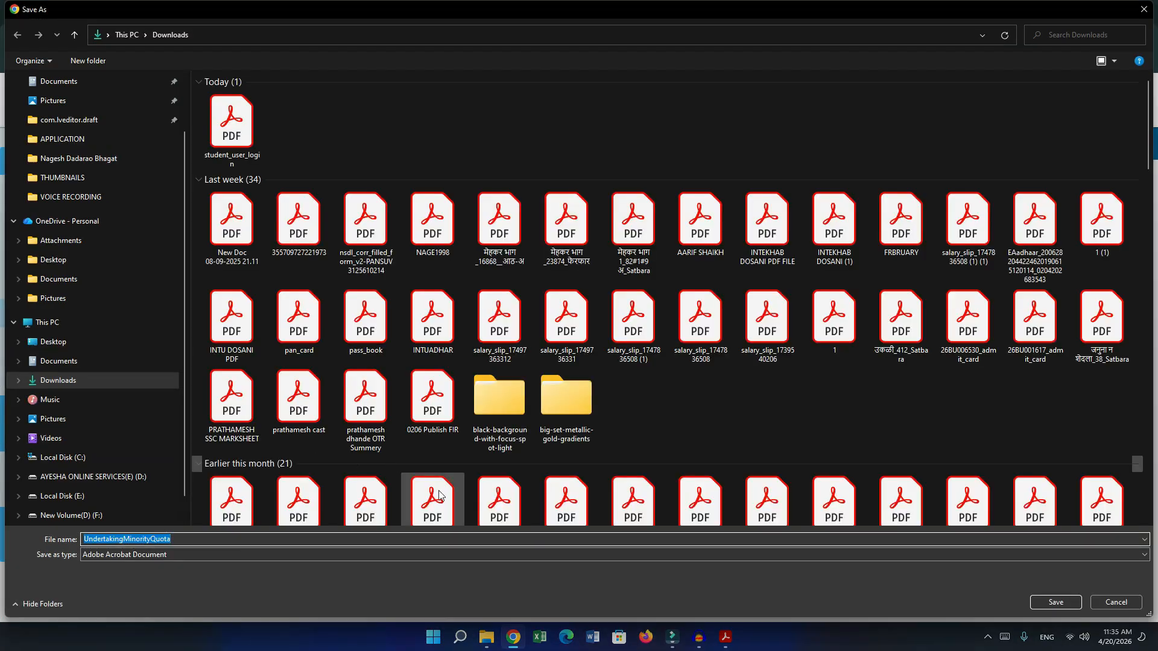
click(1055, 603)
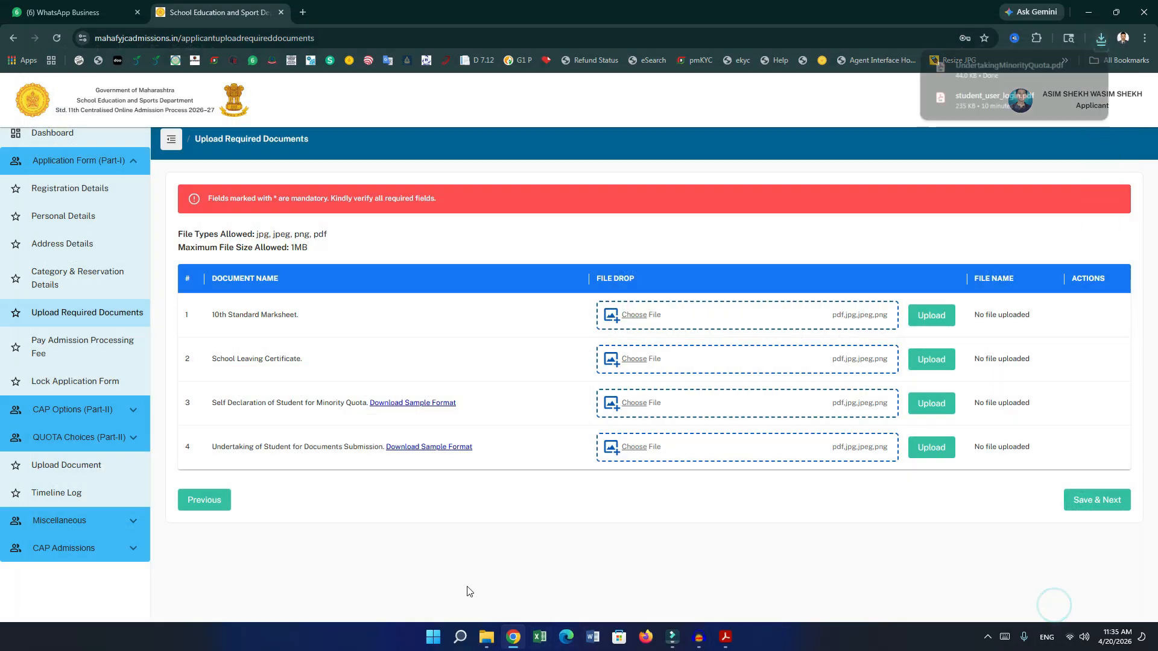
click(416, 454)
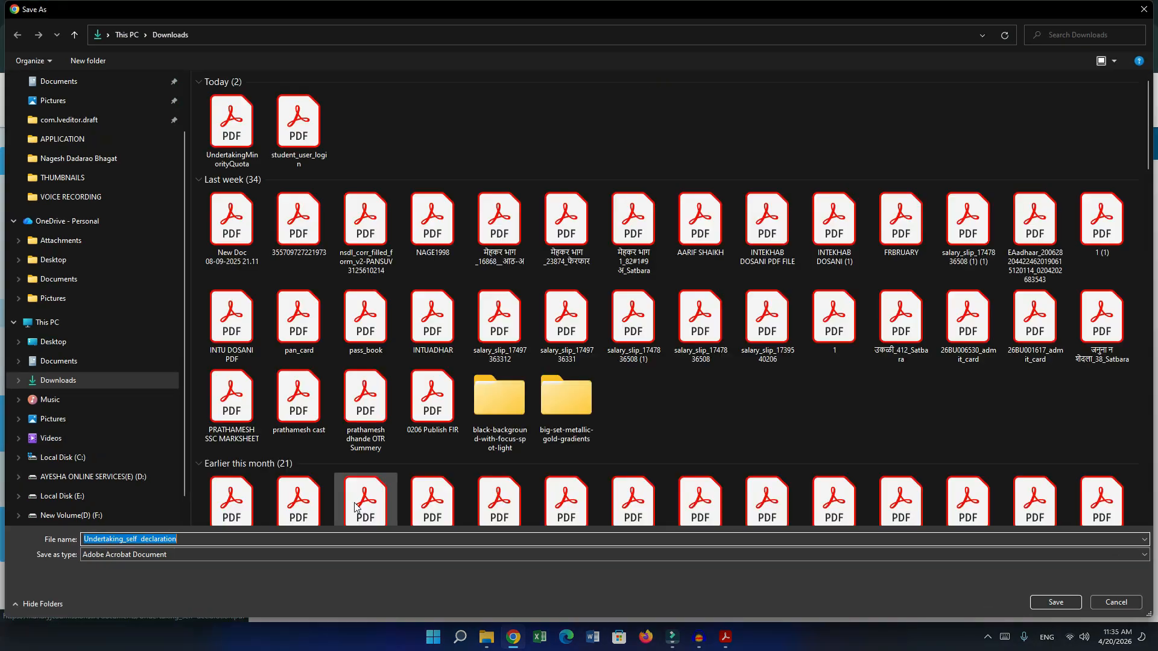
click(1055, 602)
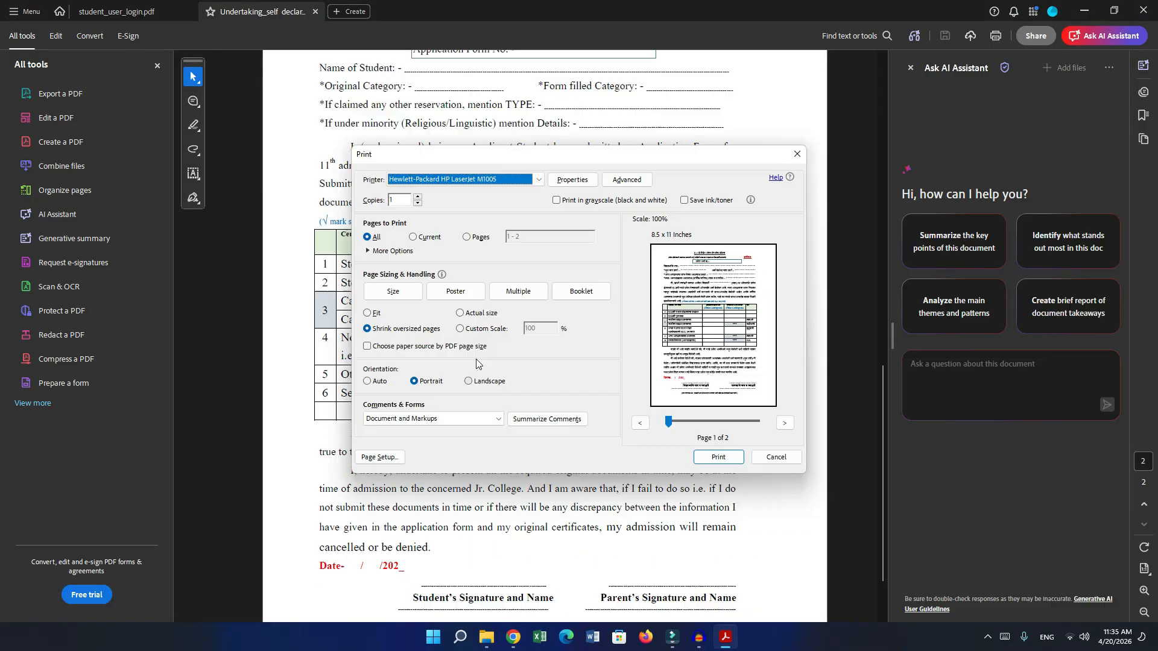
Print all pages of UndertakingMinorityQuota.pdf, the minority self declaration form.
click(412, 236)
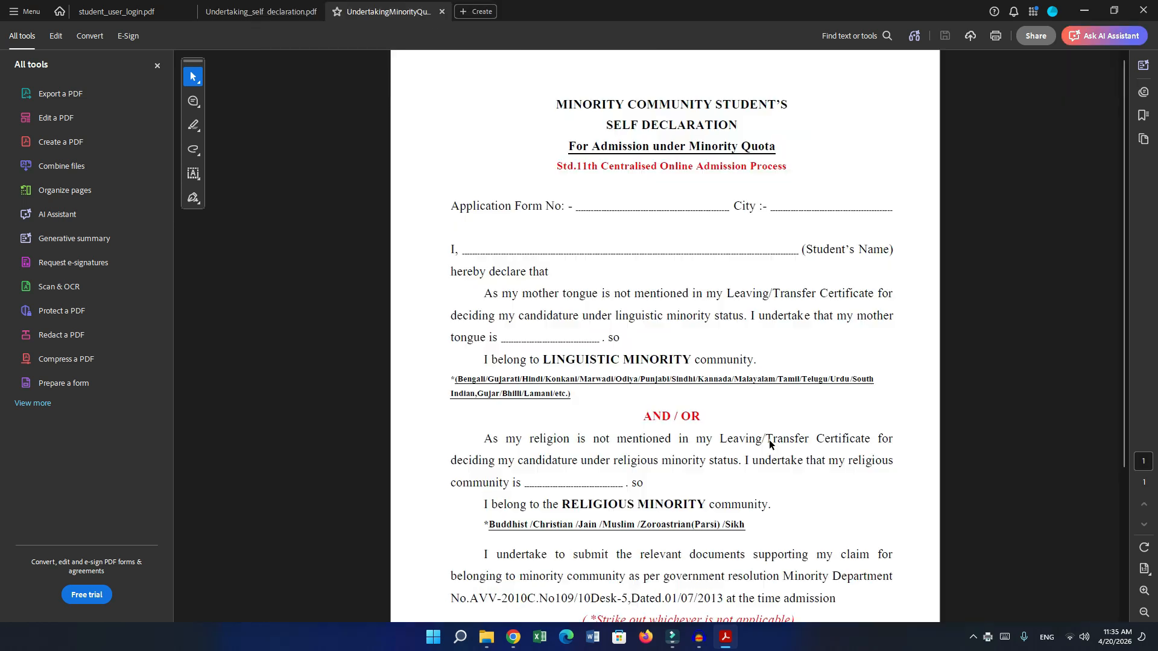
key(ctrl+p)
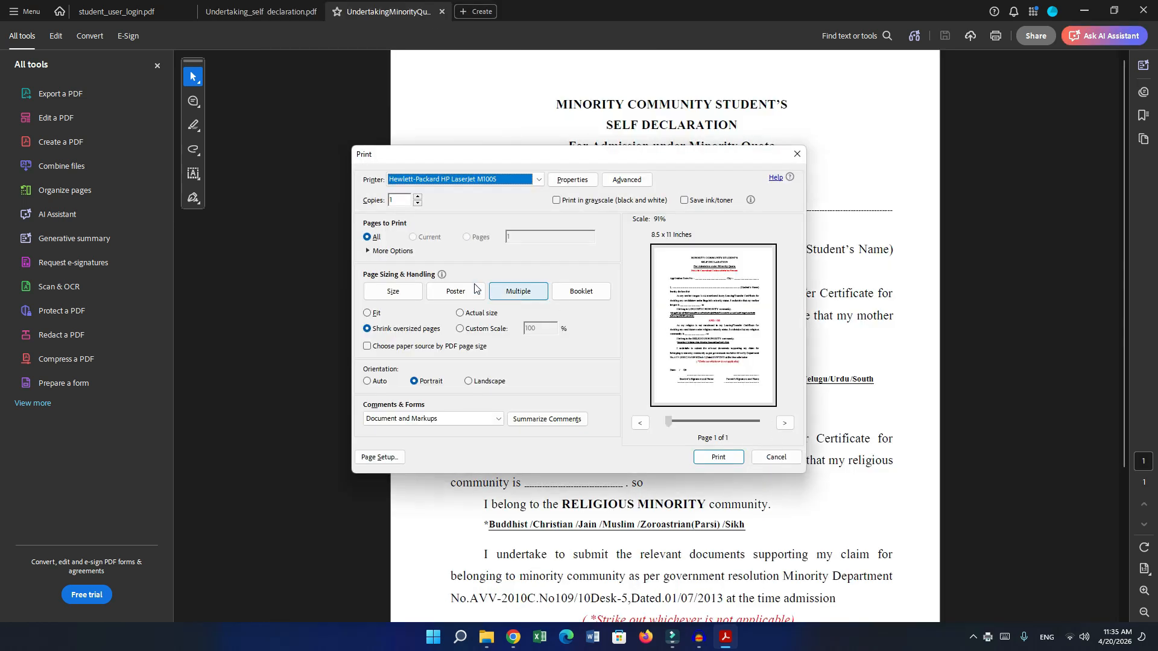
click(721, 459)
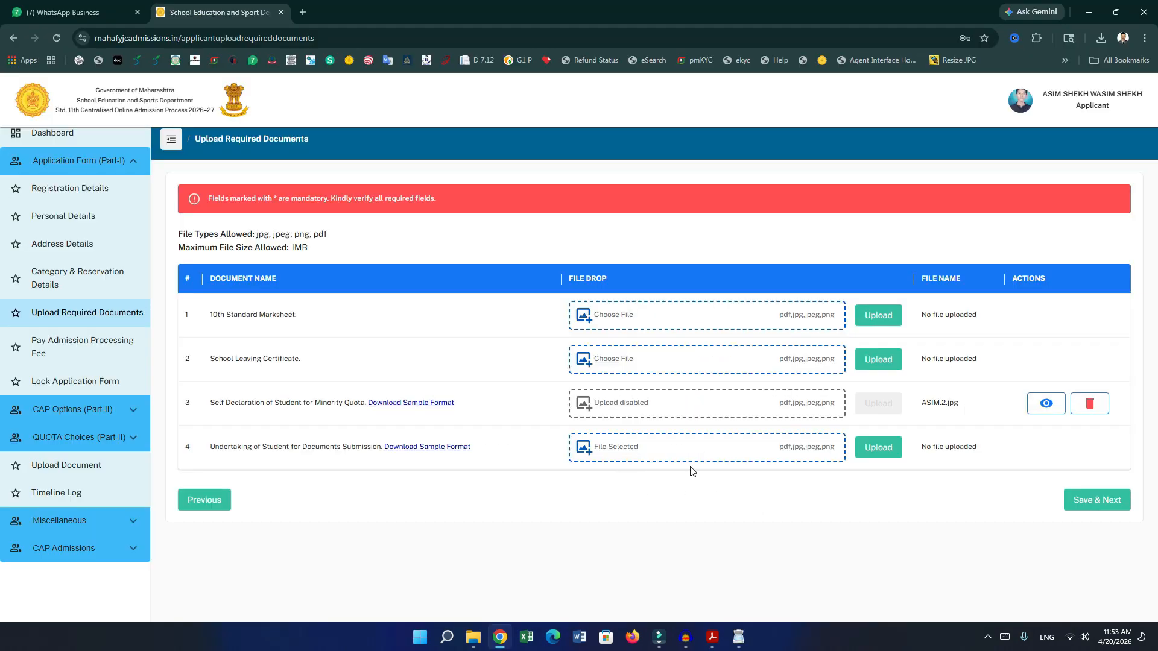
Upload the documents-submission undertaking in row 4 and save the uploads.
click(876, 447)
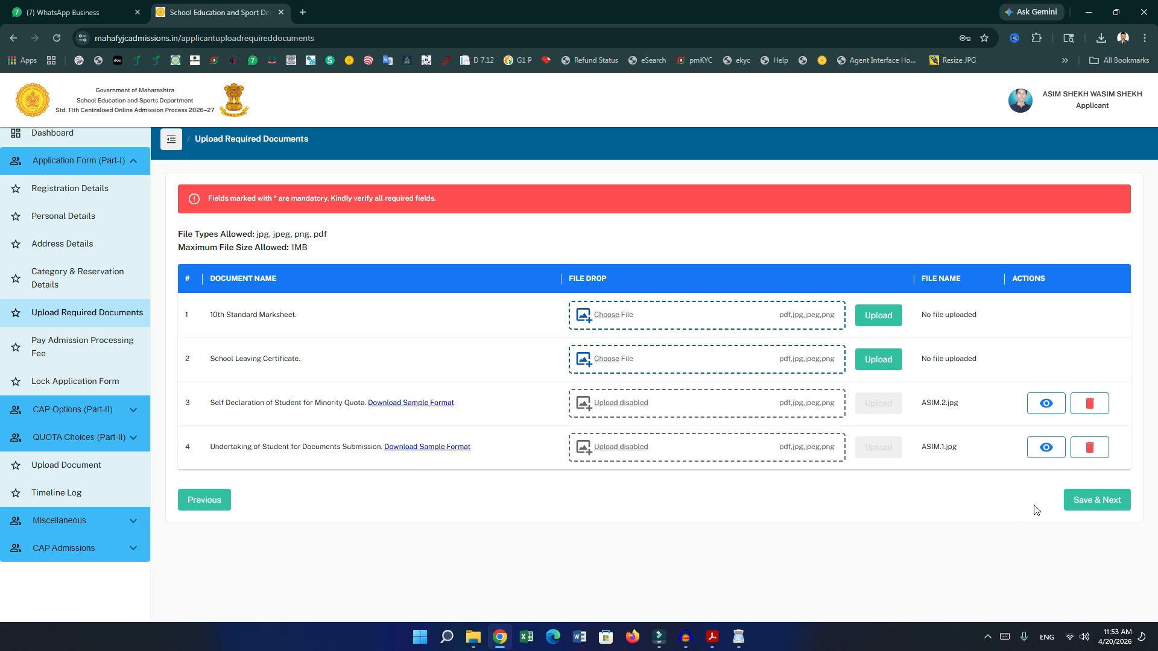
click(1101, 509)
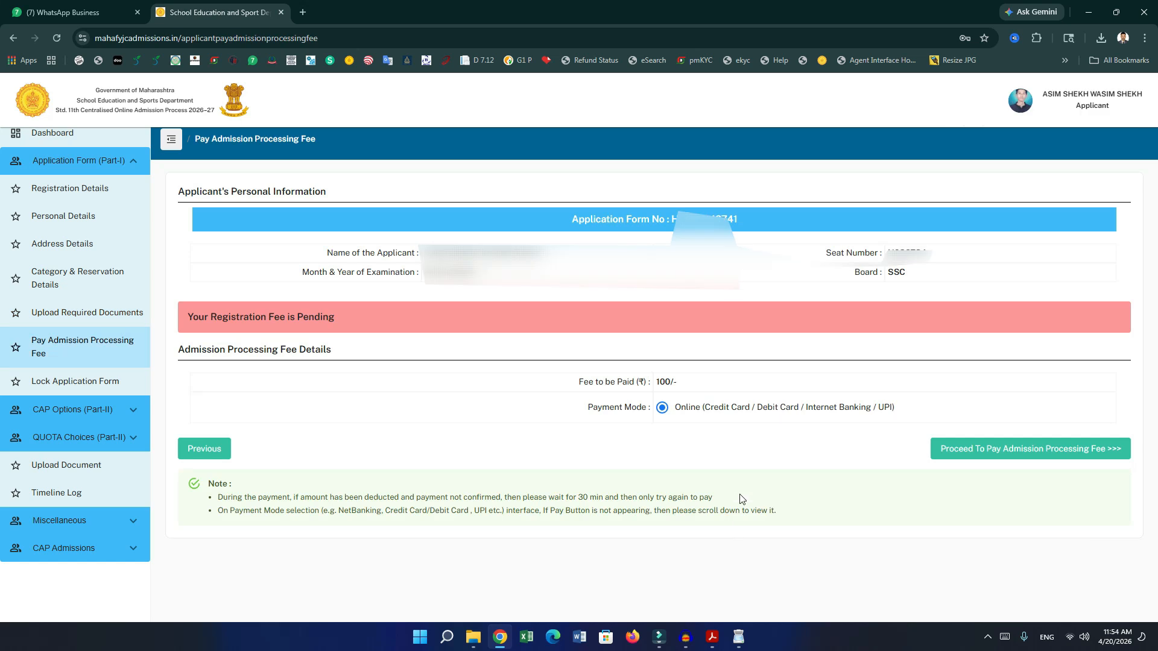
Check the 100/- fee amount and proceed to pay the admission processing fee.
drag(658, 384, 678, 385)
click(697, 411)
click(1020, 455)
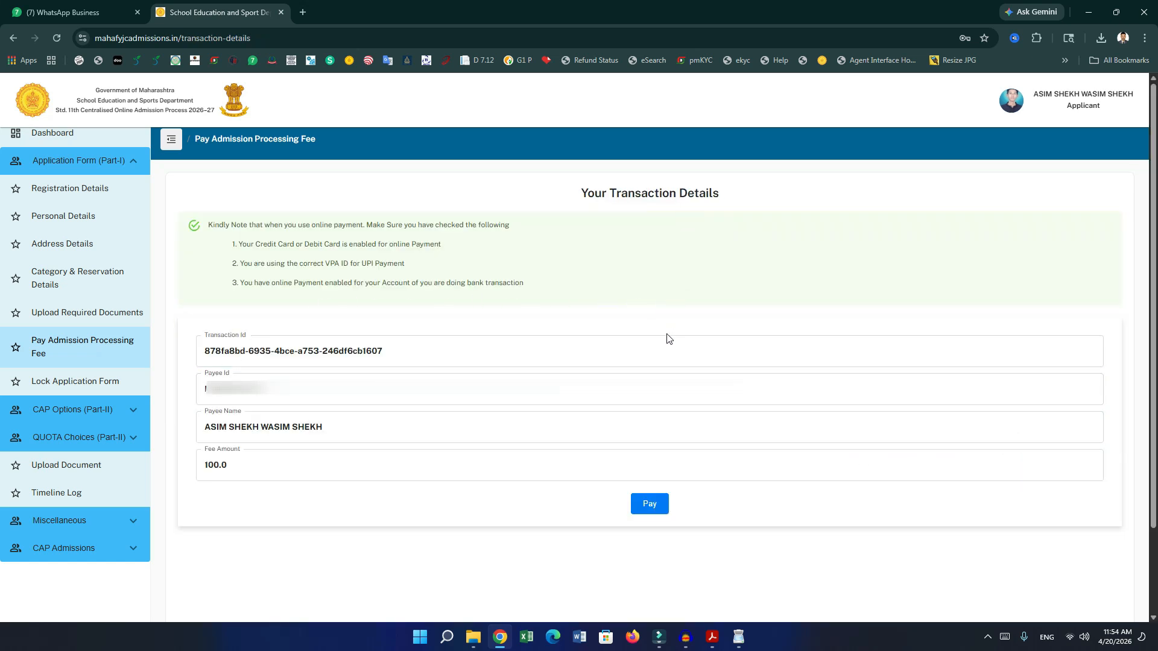
click(651, 509)
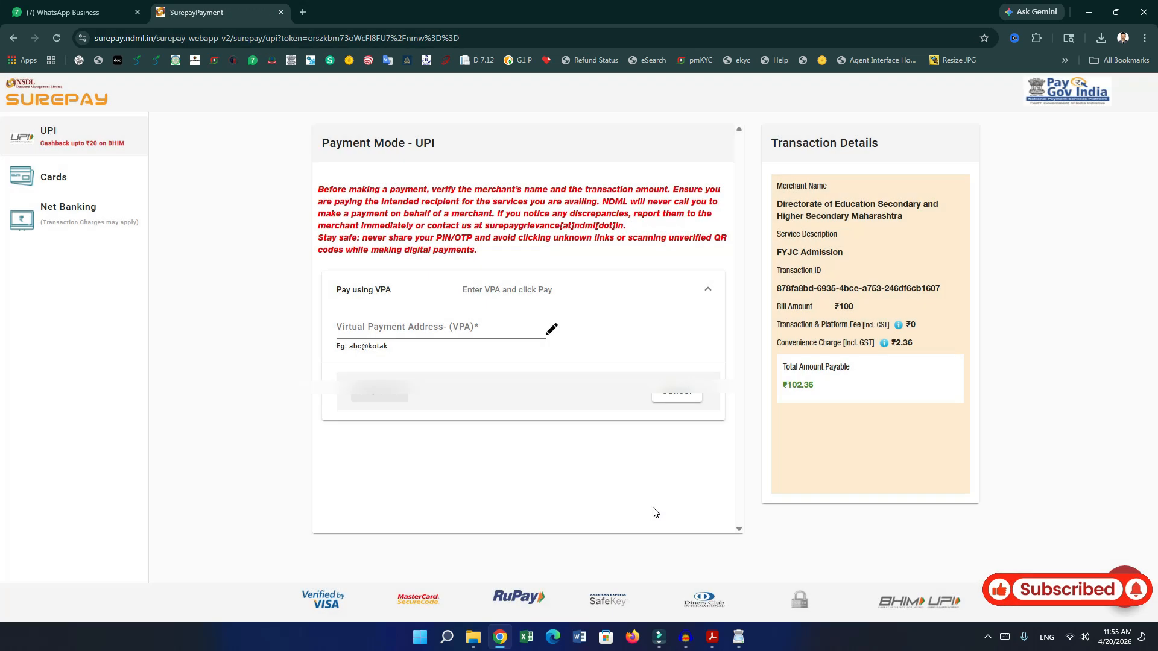
click(411, 329)
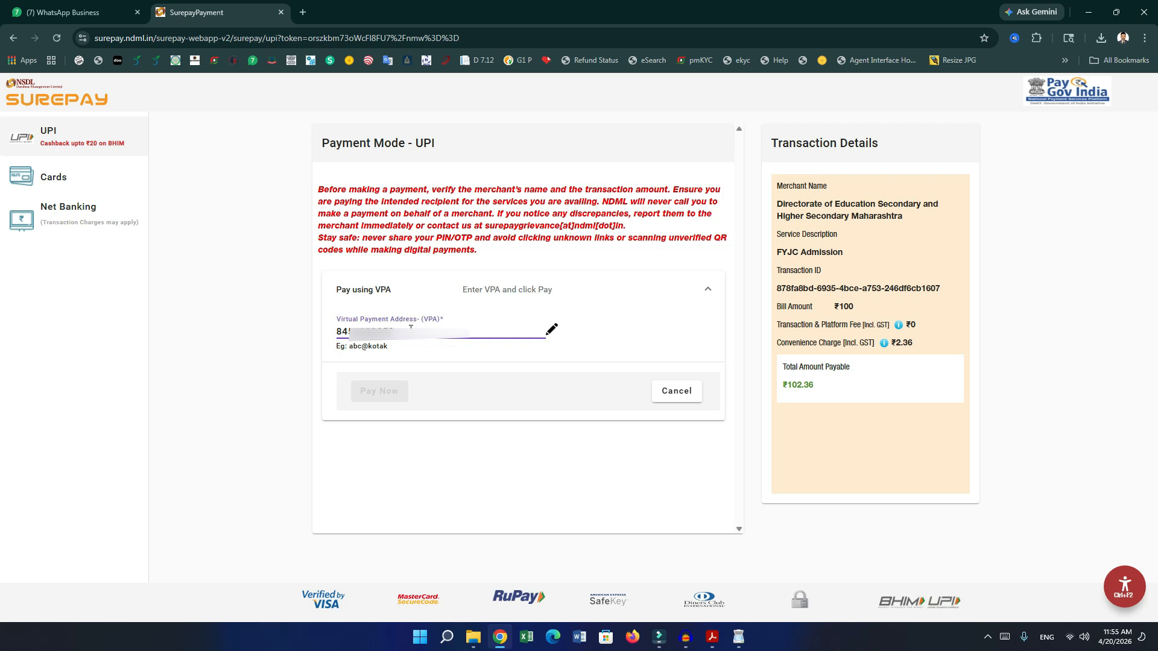
text(YBL)
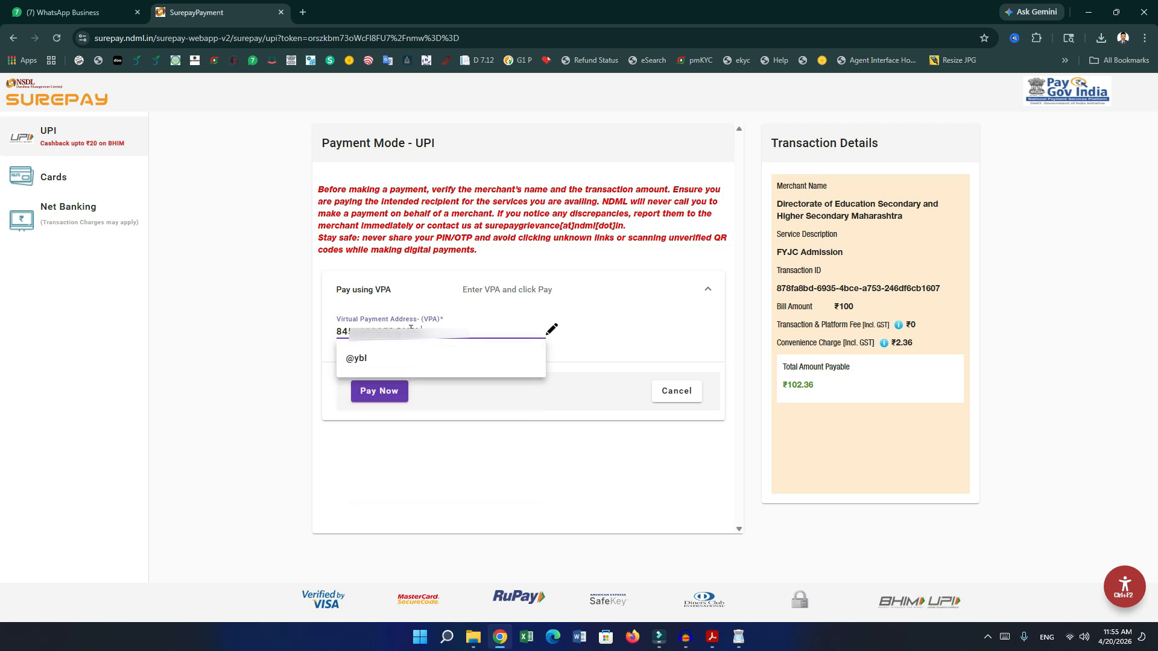
click(365, 356)
click(380, 402)
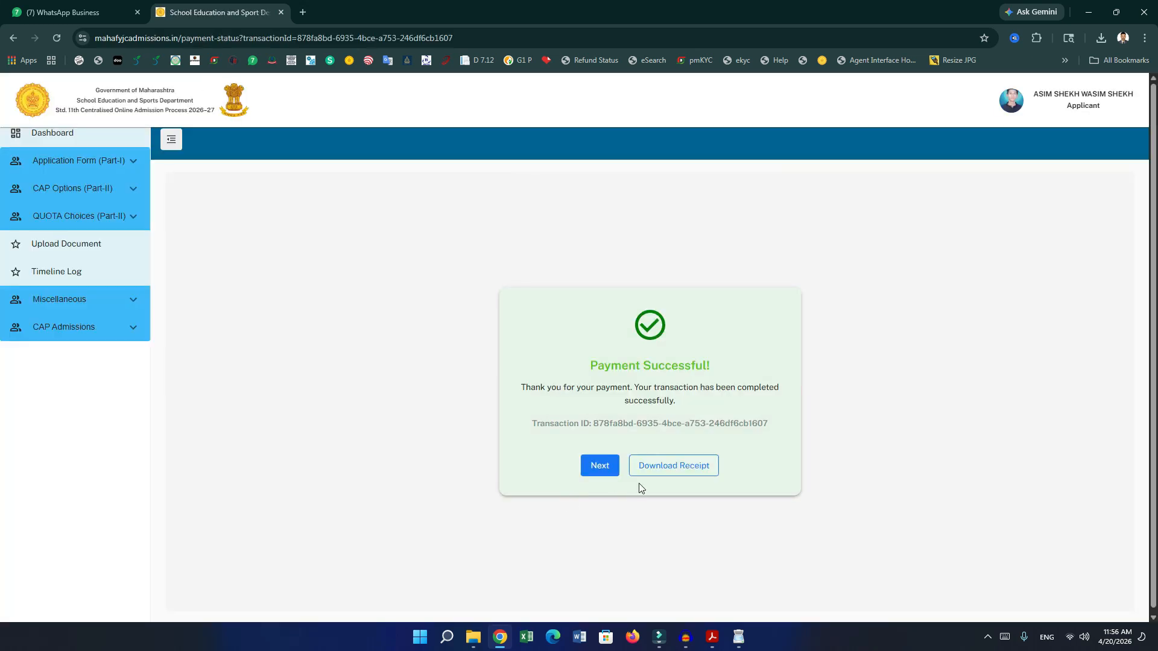
Save the ₹100 Registration Fee Receipt as a PDF, adding the applicant's name to the file name.
click(657, 473)
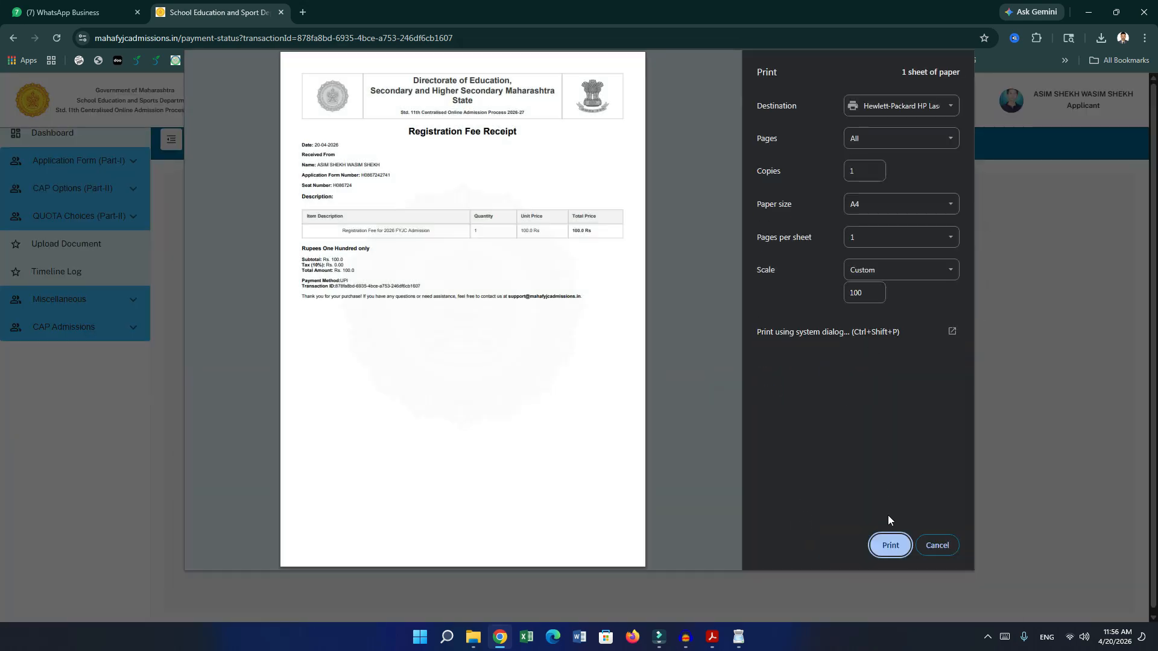
click(905, 107)
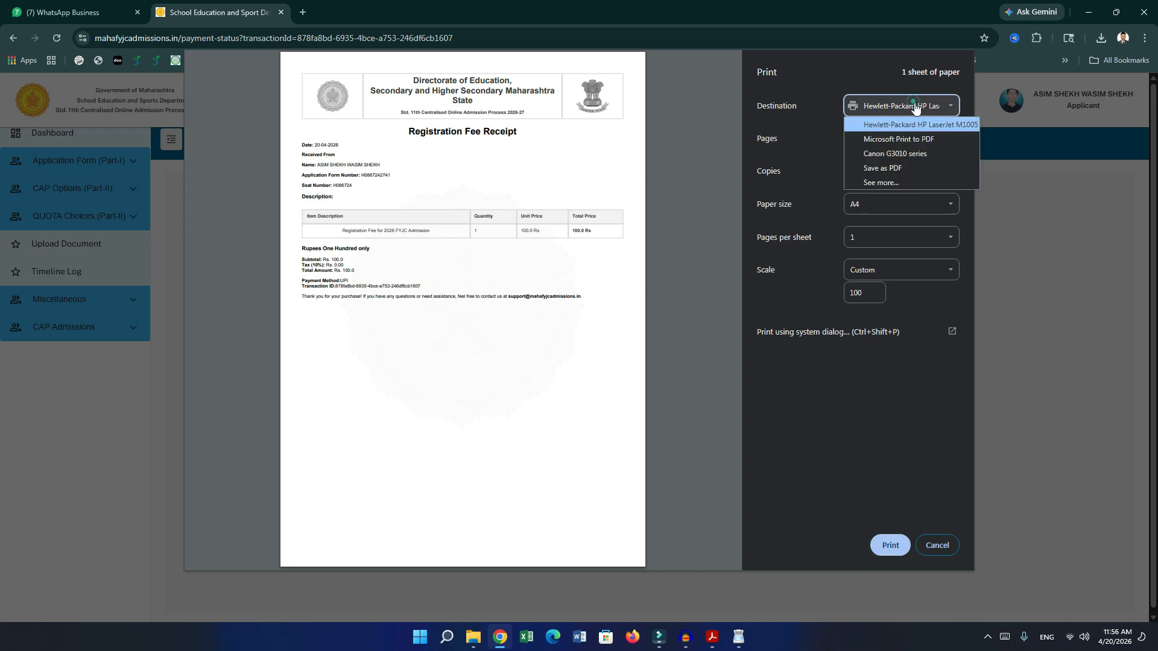
click(910, 170)
click(887, 544)
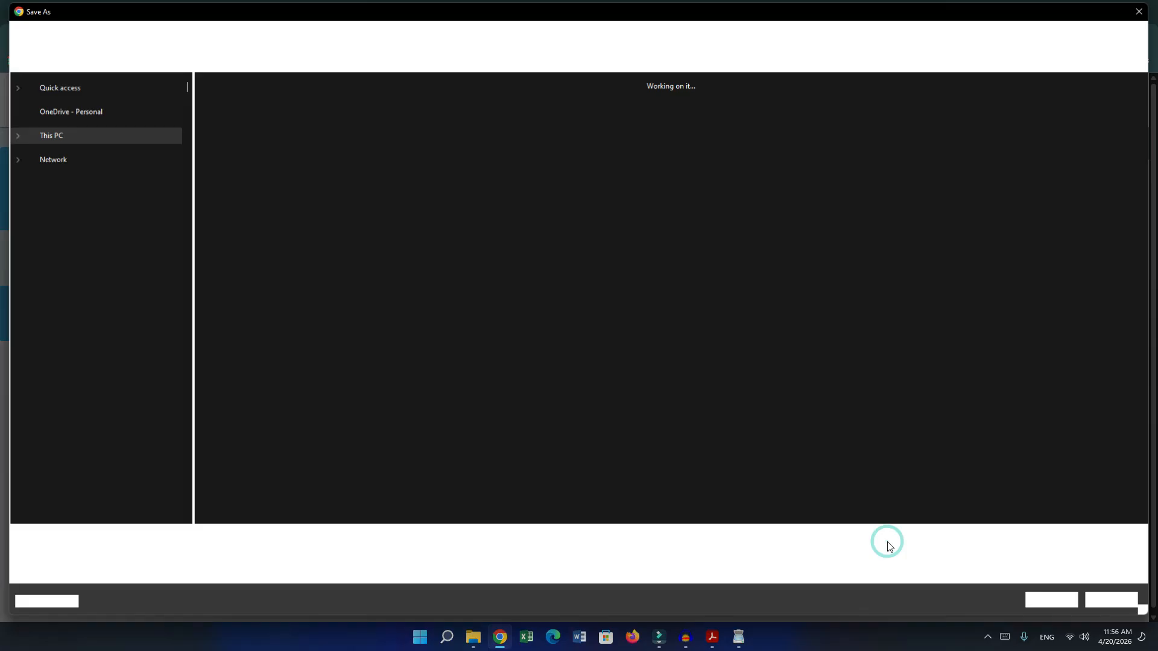
key(Home)
text(ASIM)
key(Return)
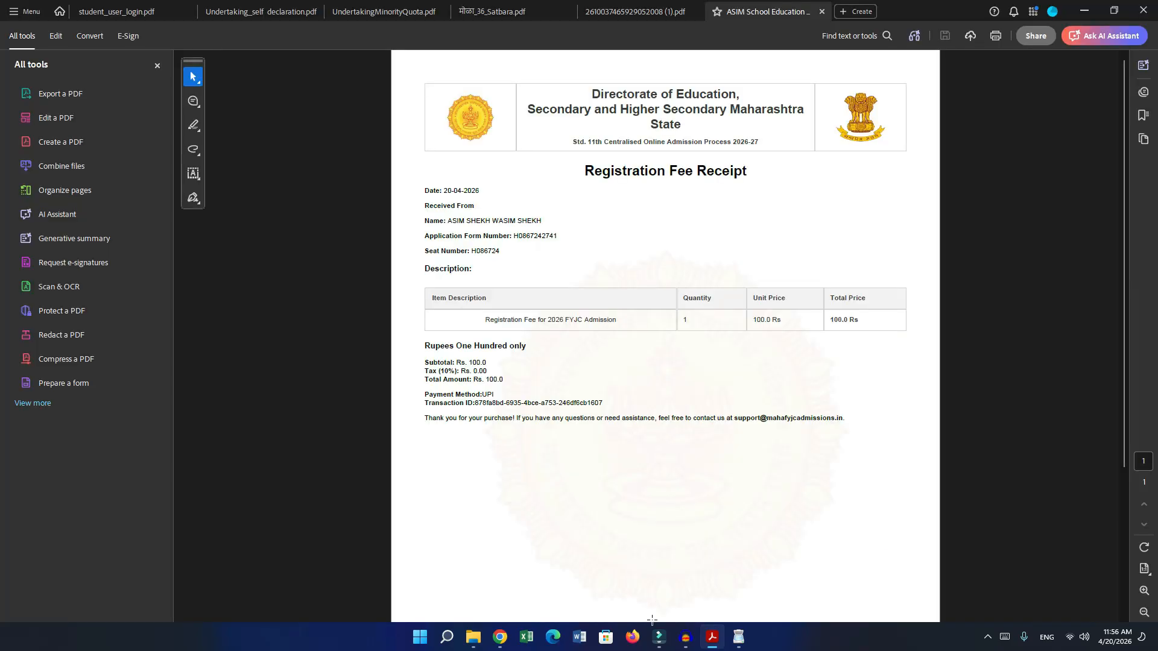
click(501, 638)
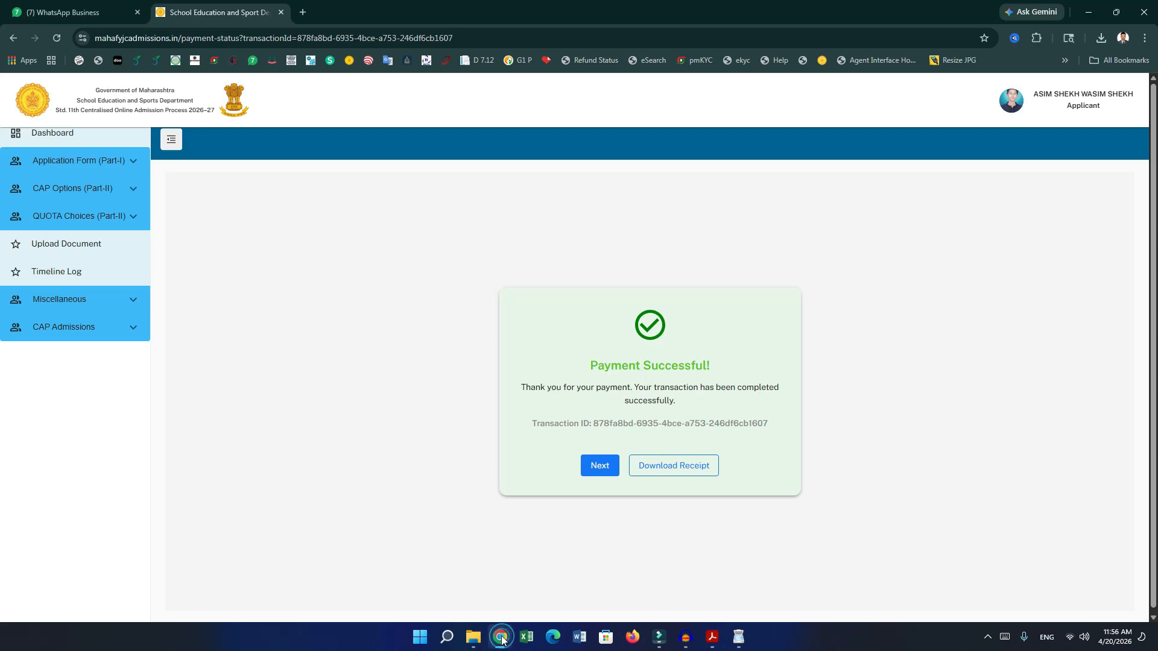
Move on to the lock application page and open the Student Information form for review.
click(599, 466)
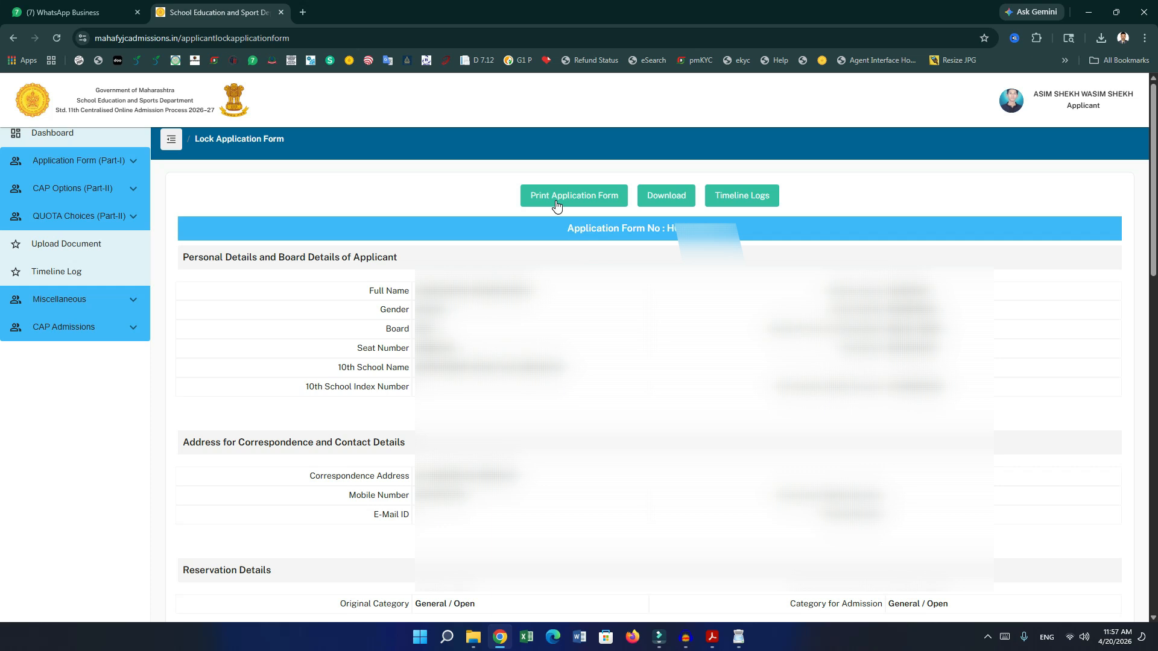
click(667, 196)
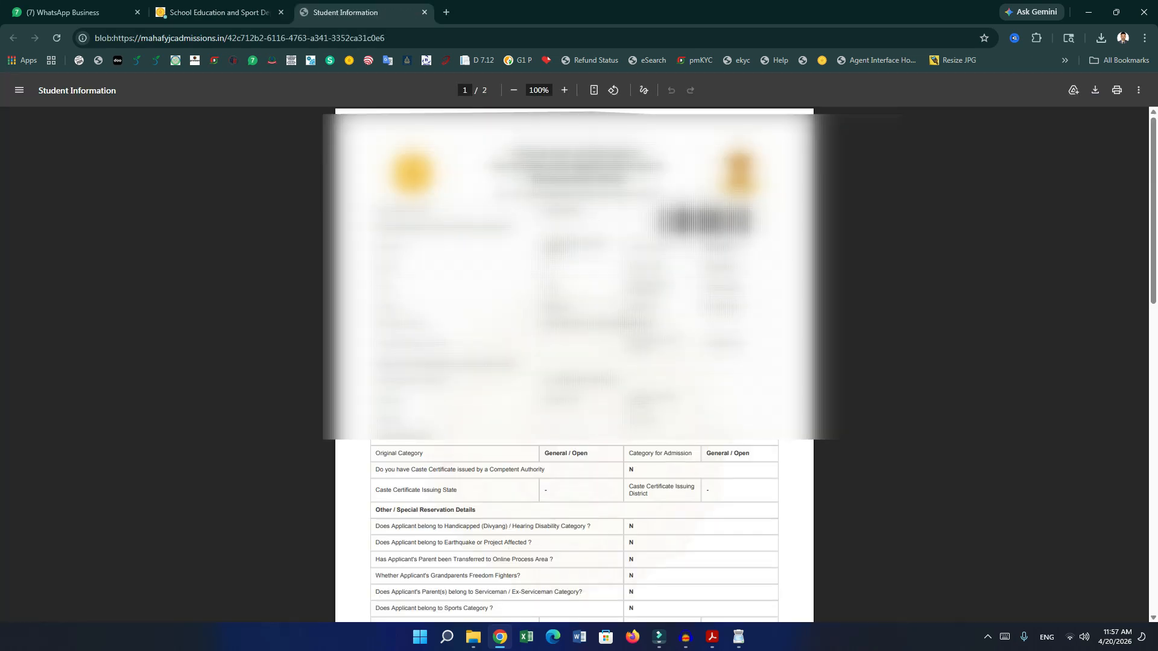
scroll(574, 362, down, 15)
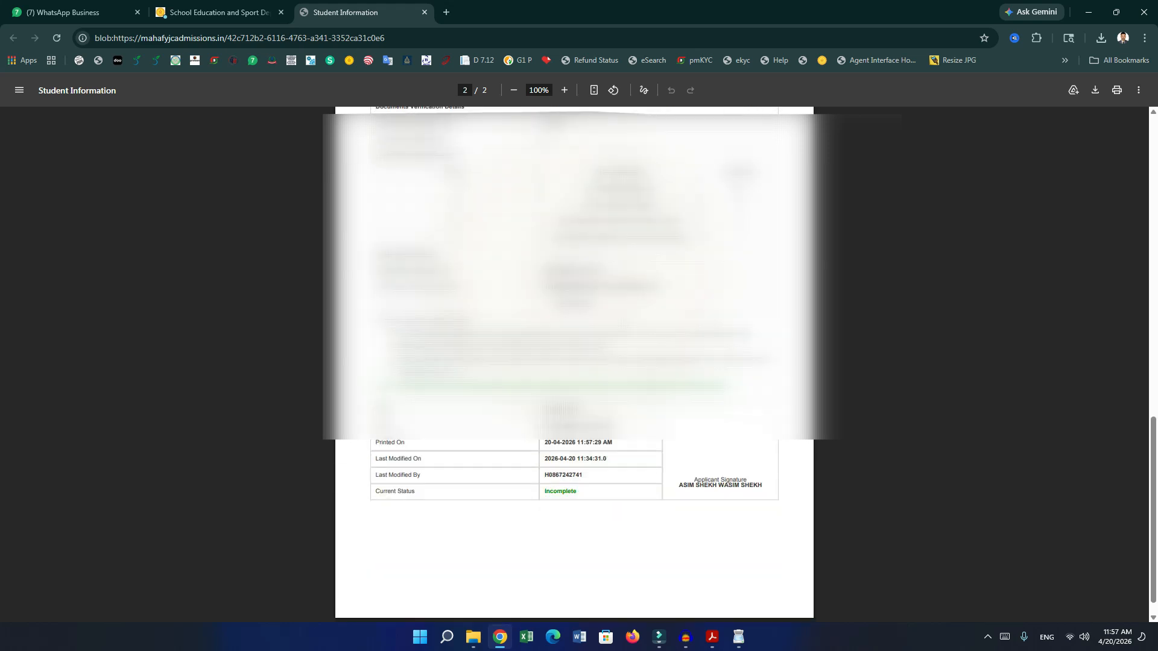
scroll(856, 304, up, 1)
scroll(878, 249, down, 1)
Save the application form PDF under the applicant's full name, then return to the browser.
click(1085, 92)
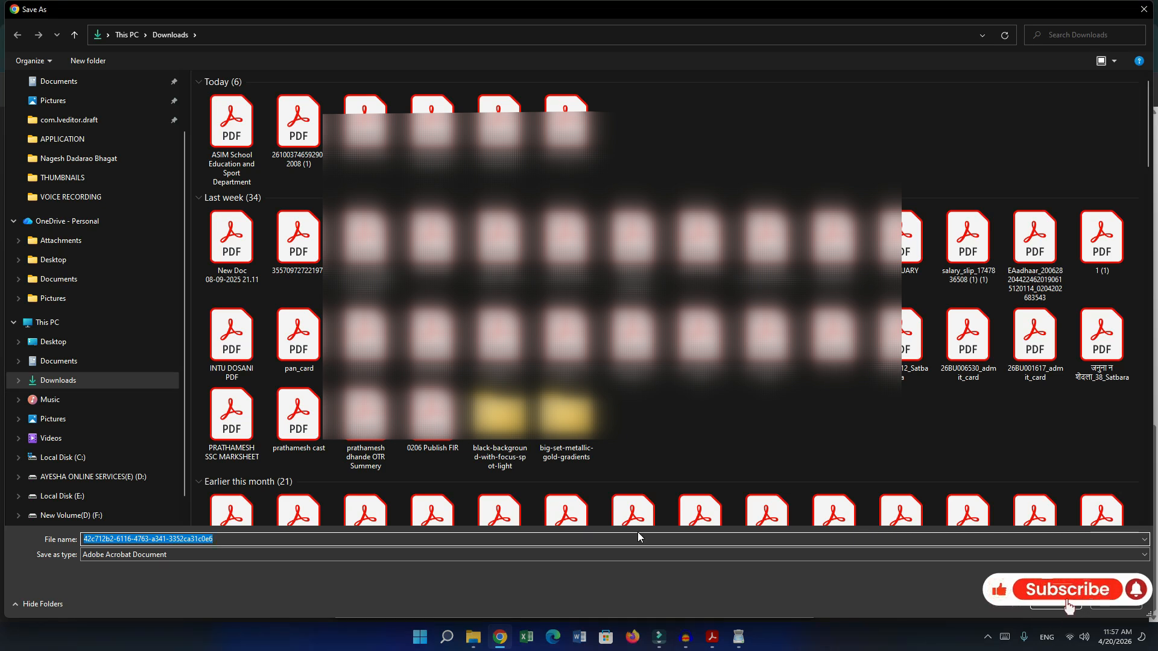
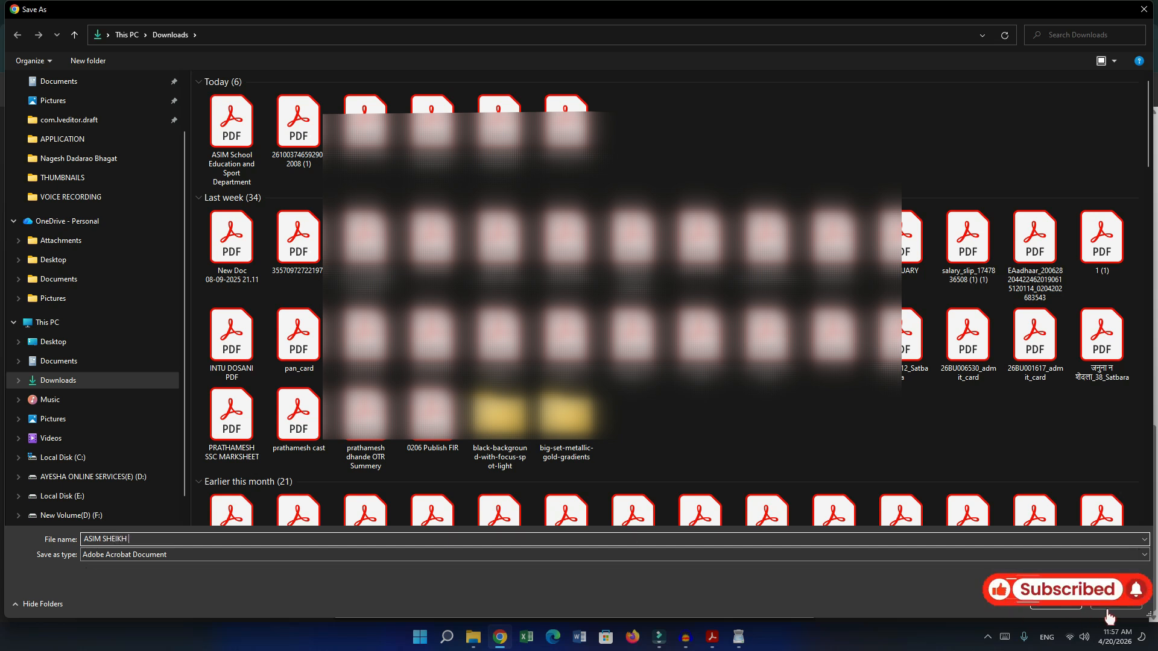
key(Return)
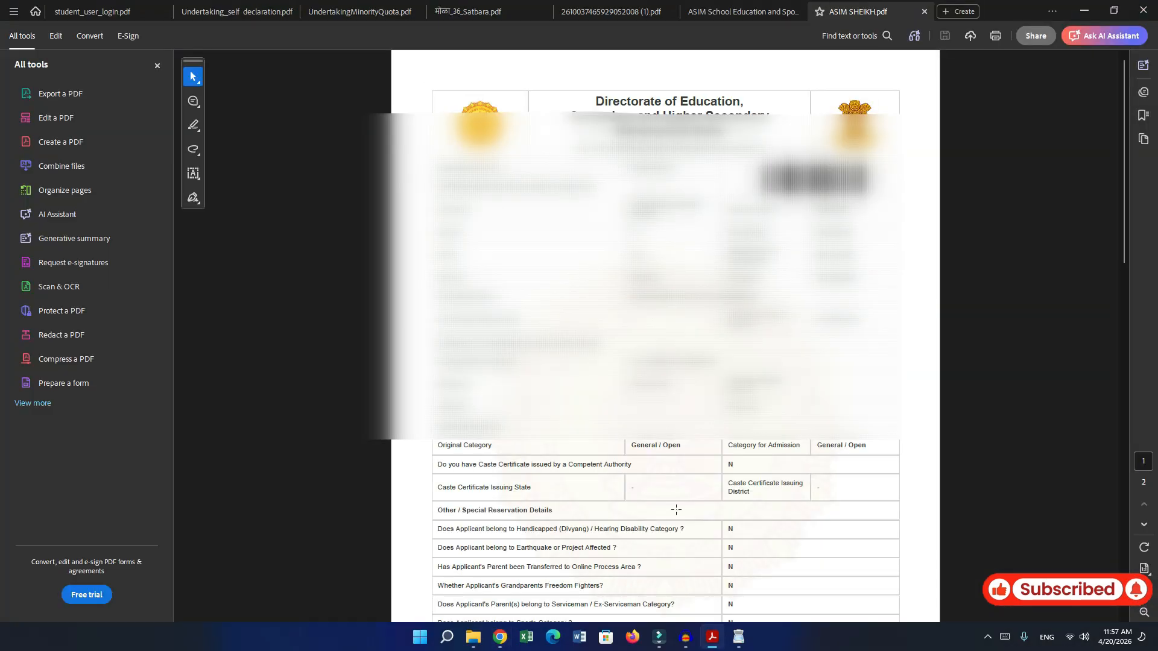
scroll(676, 510, down, 10)
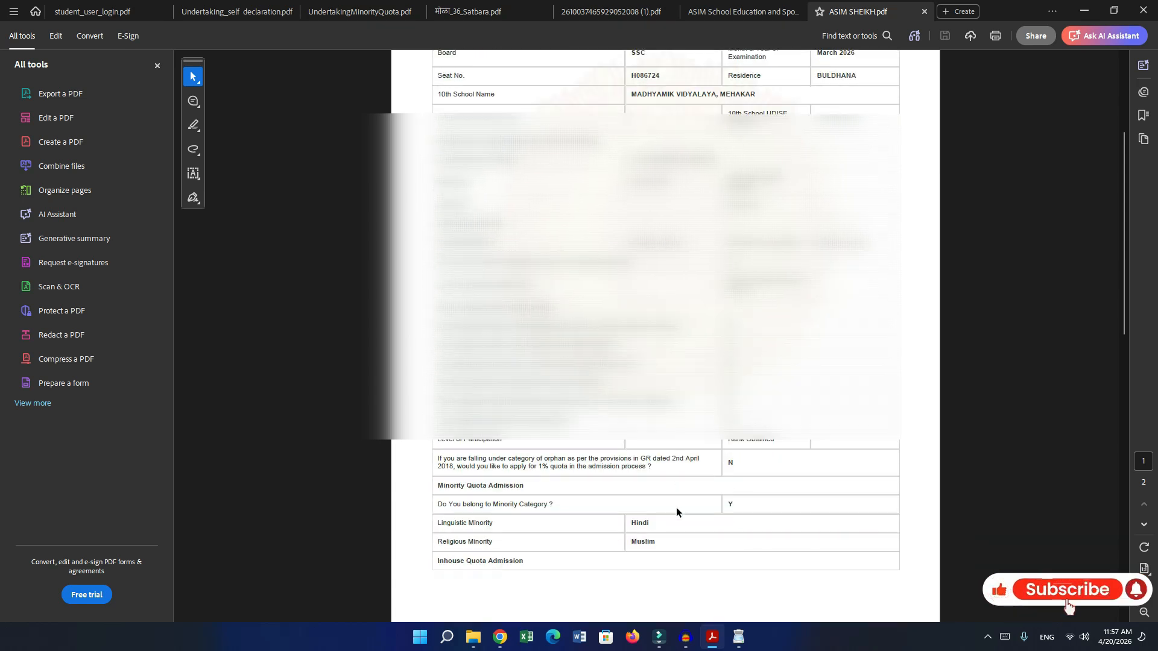
click(497, 638)
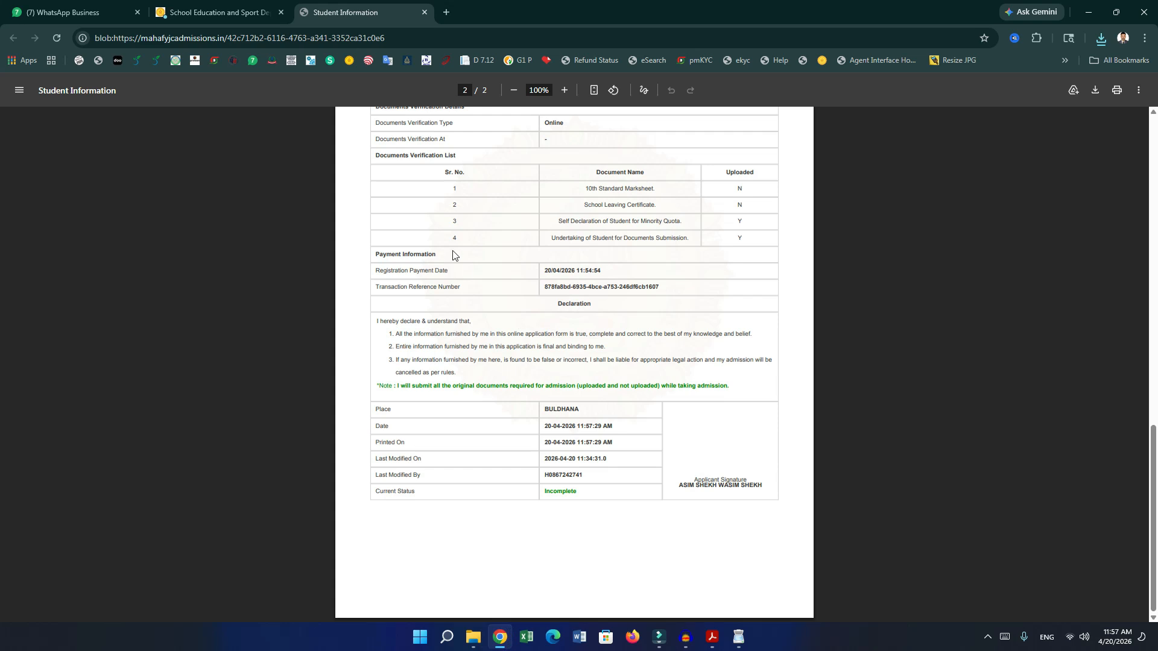